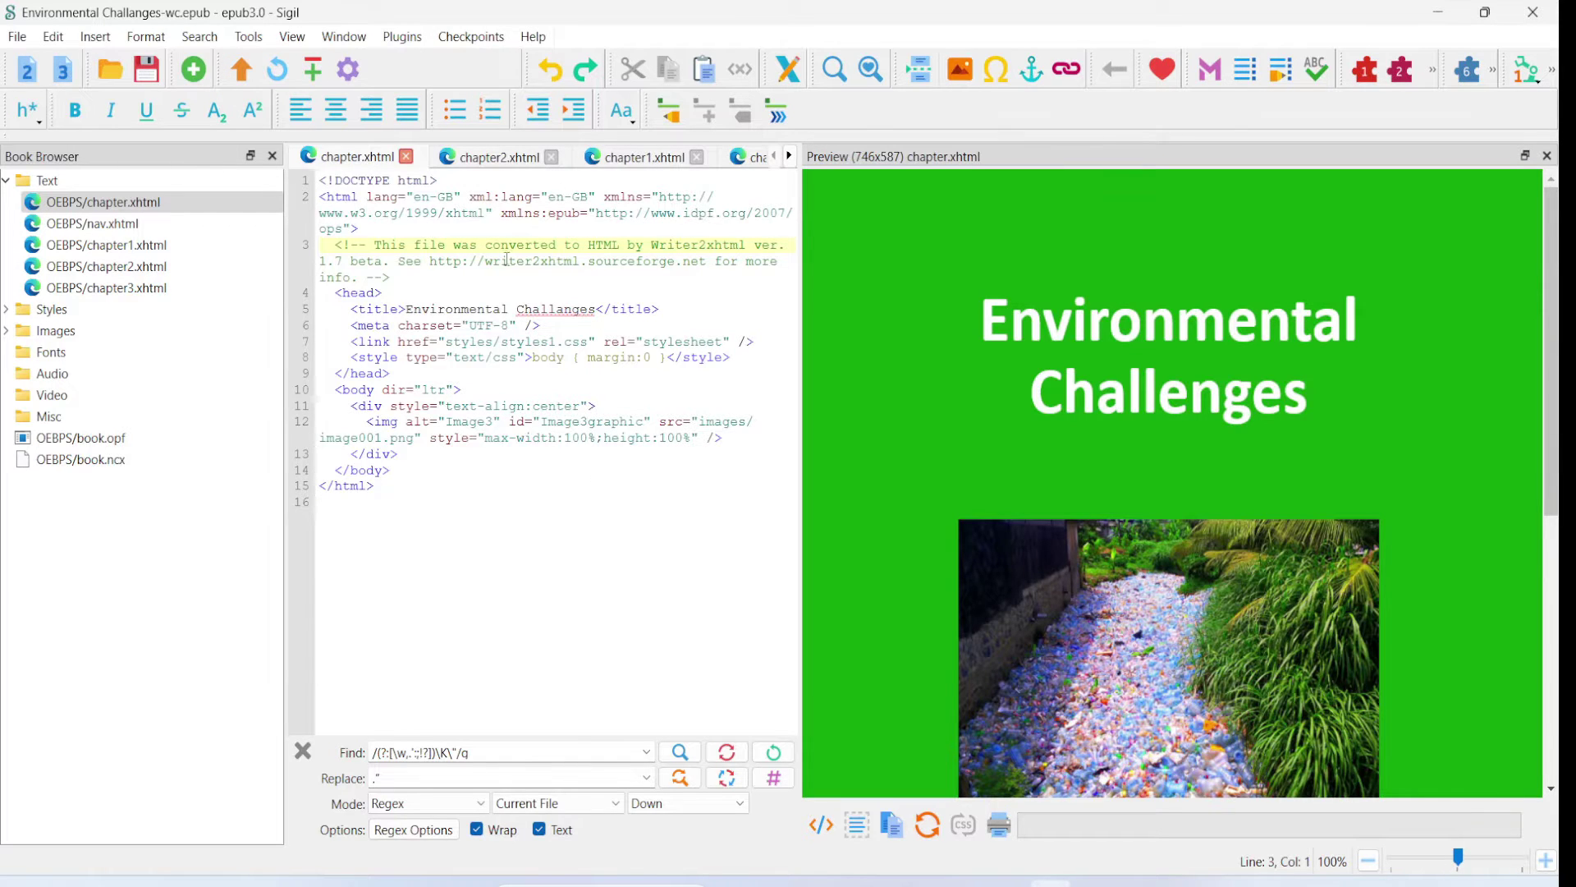
- Examine the straight quotes and crude dashes throughout the chapter2.xhtml preview
double_click(164, 268)
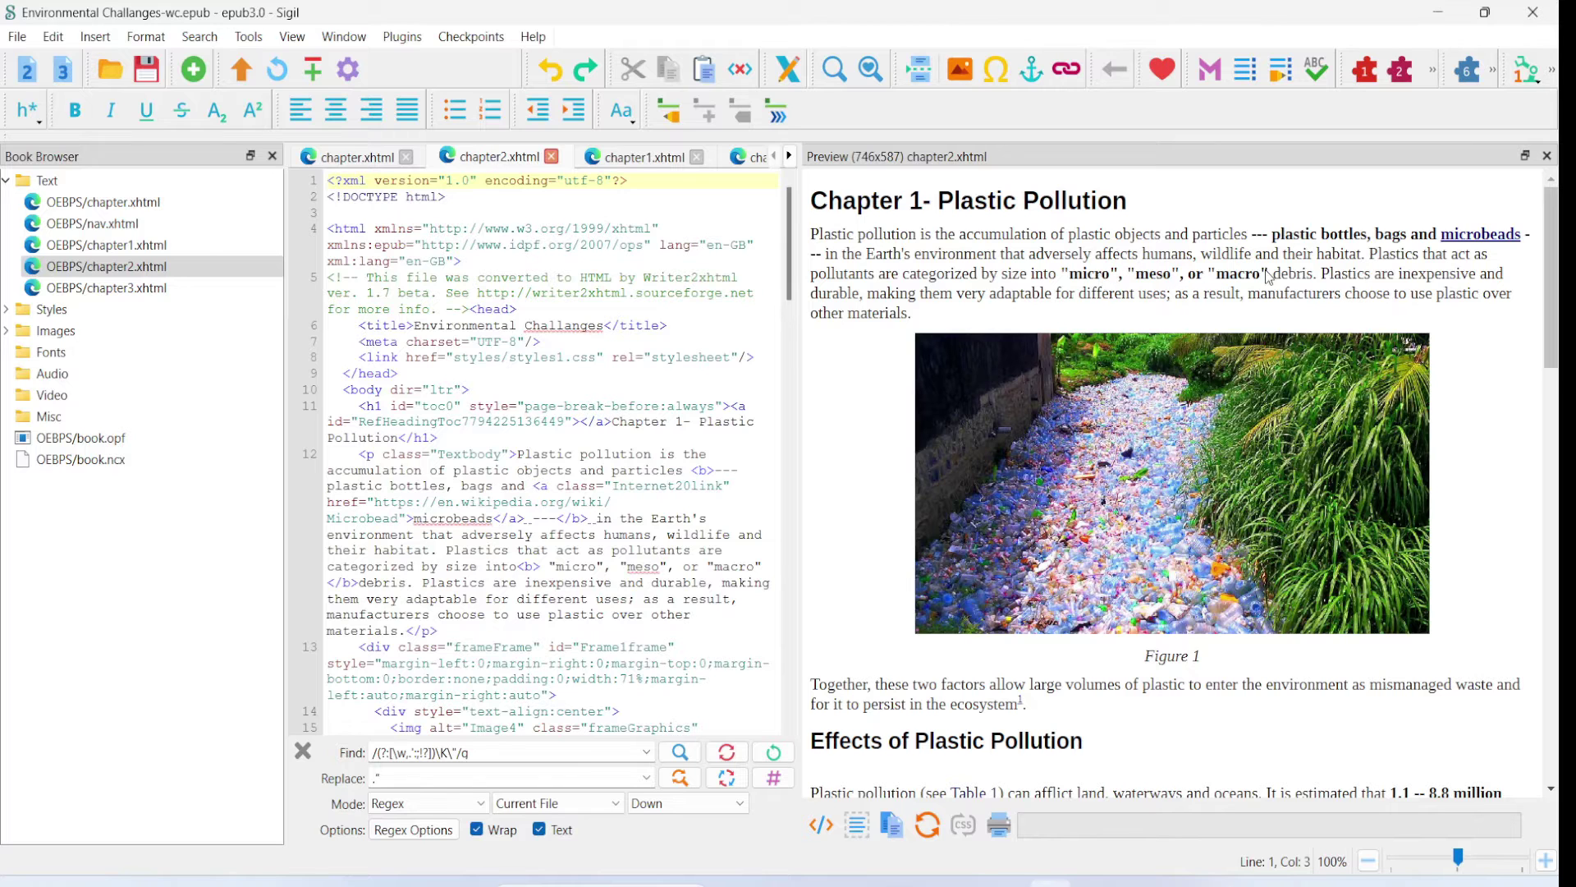
scroll(1248, 304, down, 5)
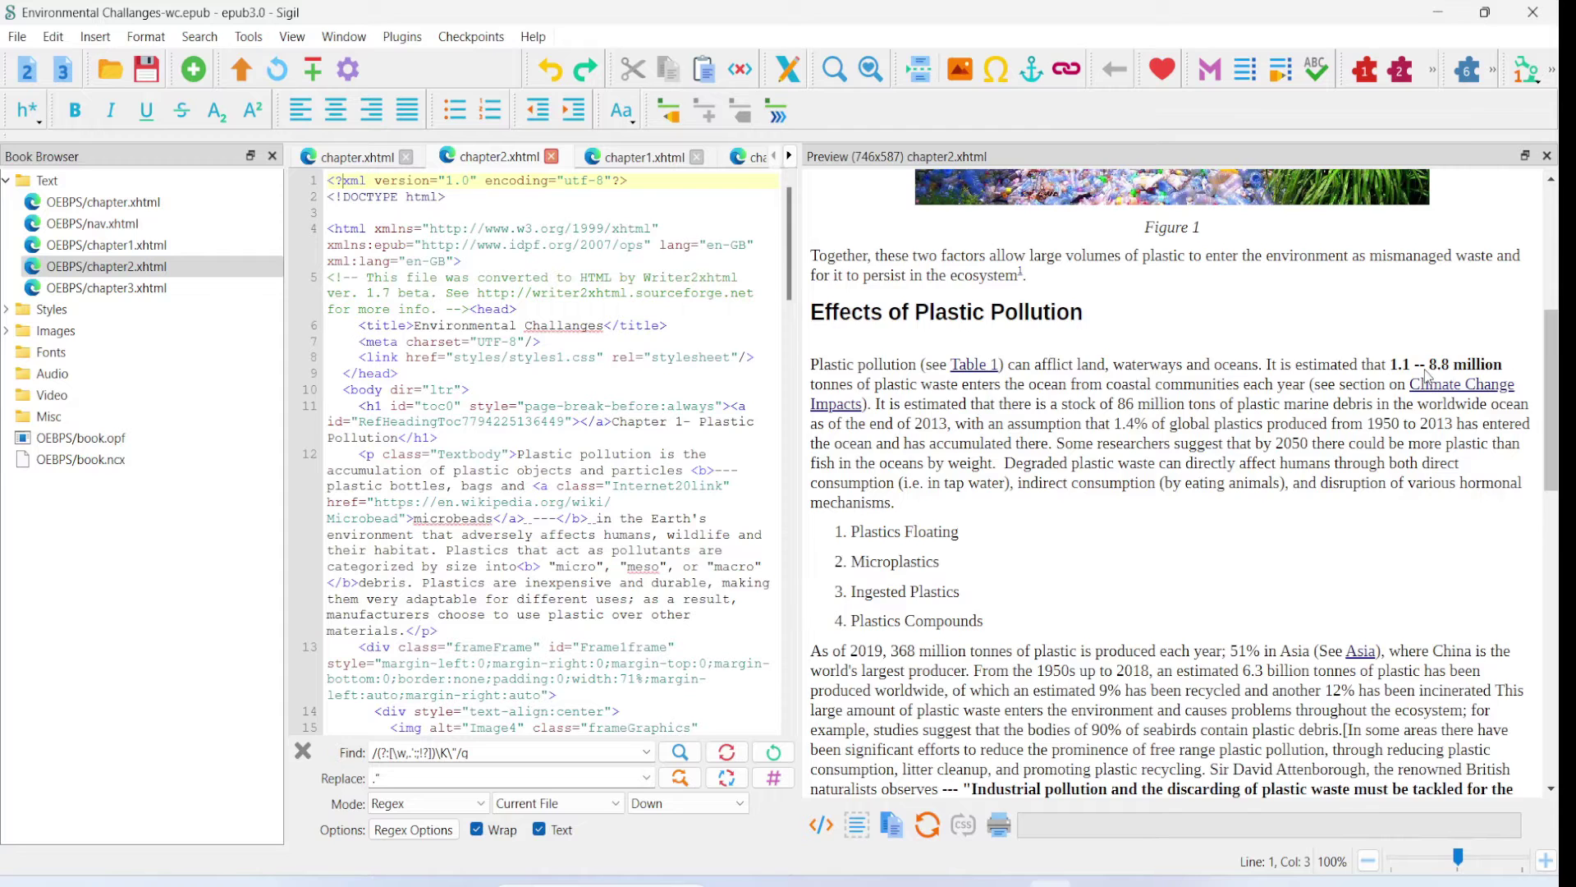
scroll(968, 377, down, 5)
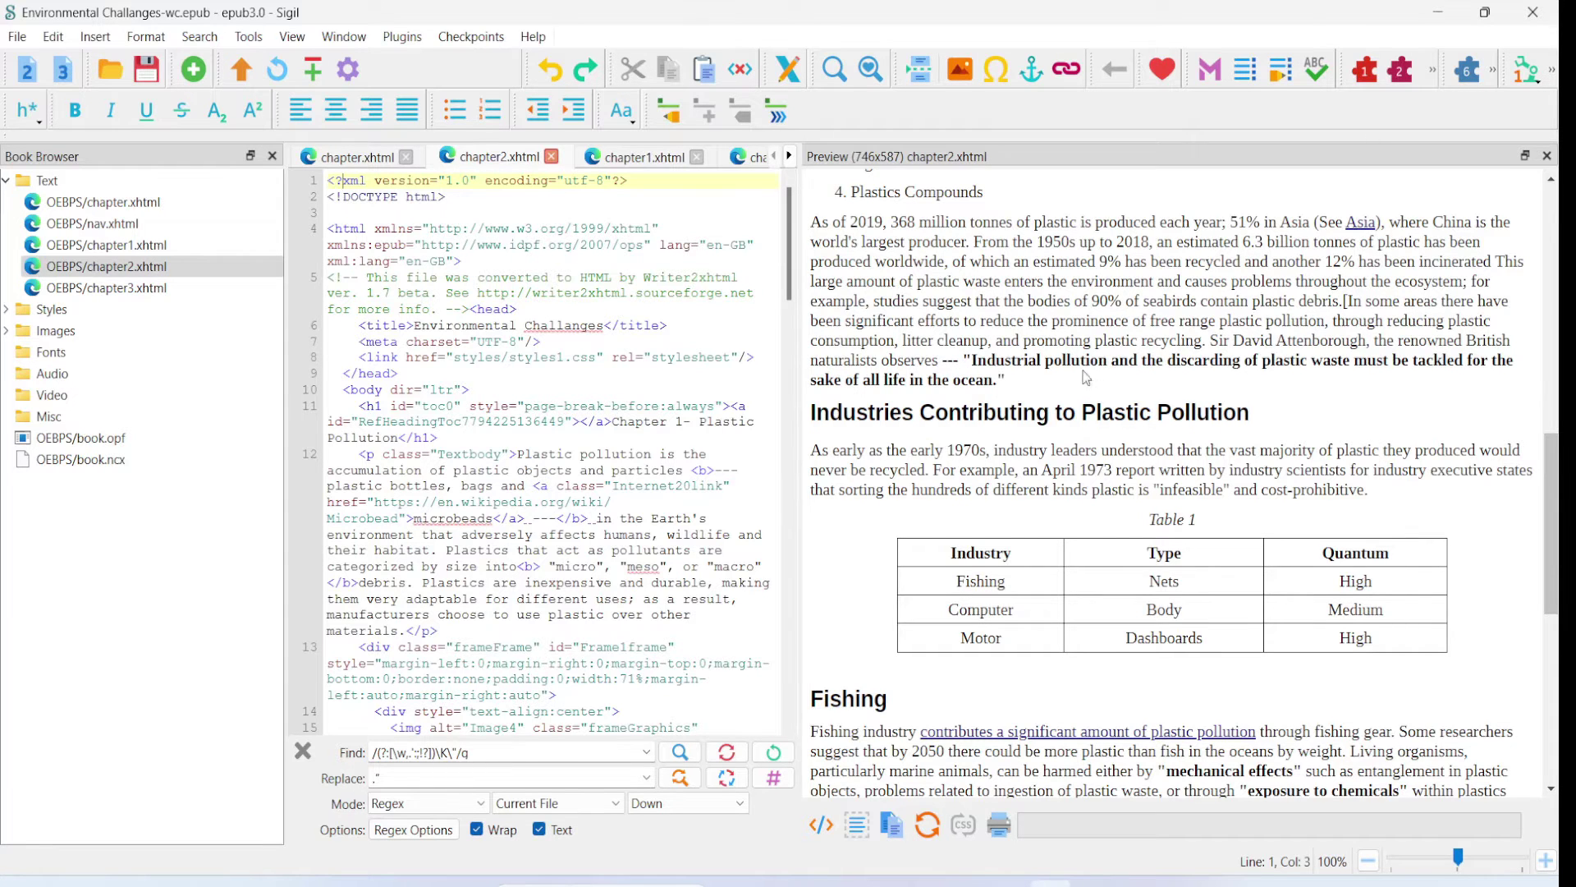
scroll(1104, 379, down, 3)
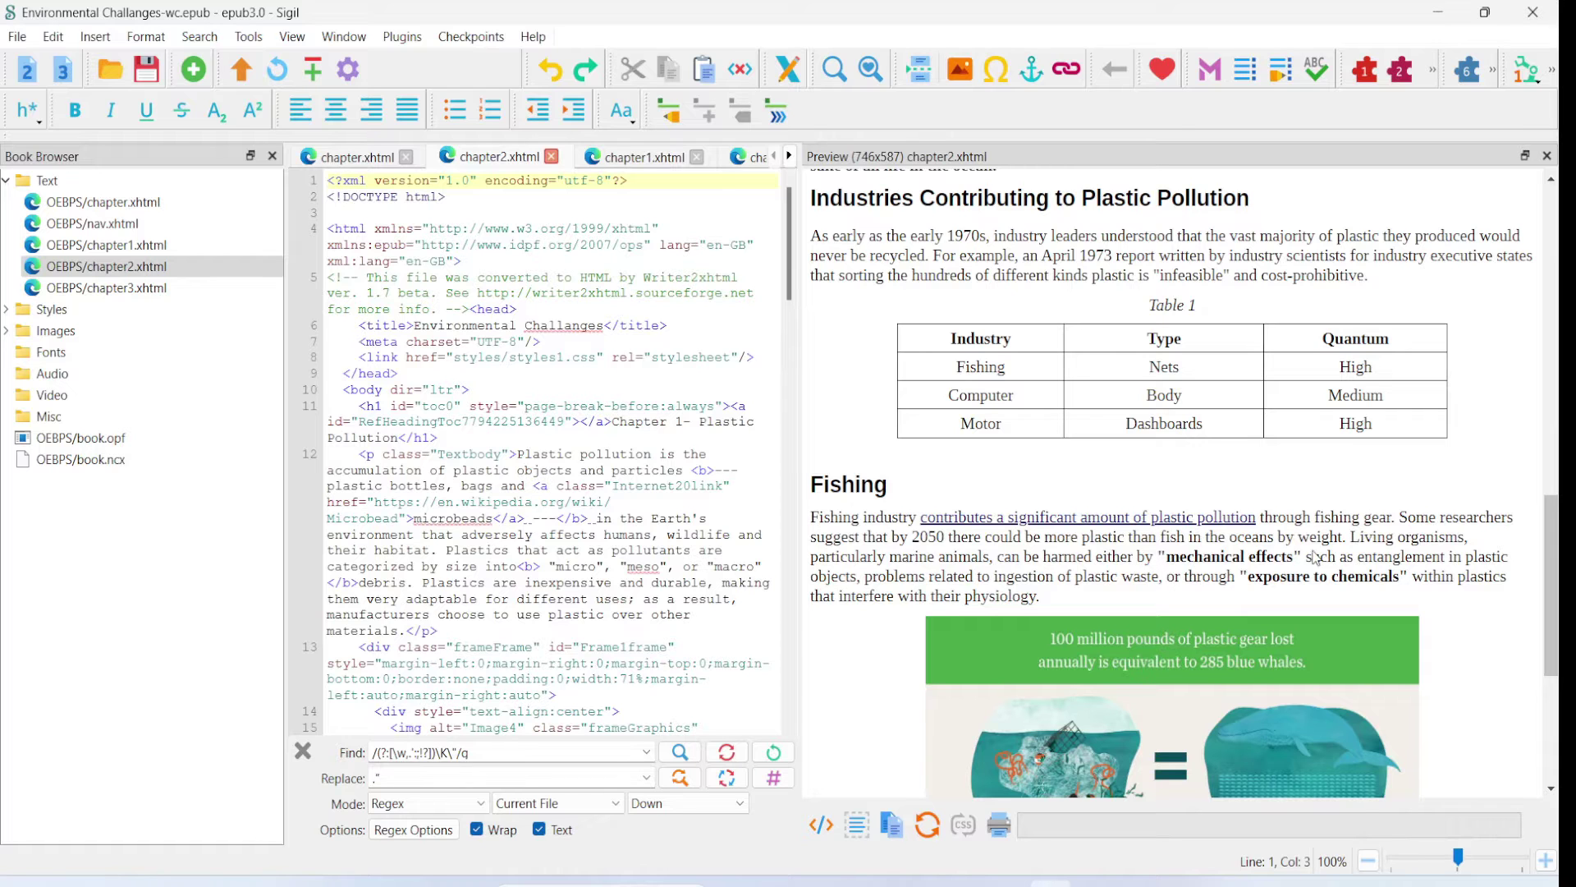
scroll(1251, 519, down, 2)
scroll(1249, 513, down, 3)
scroll(1239, 484, up, 3)
scroll(1223, 431, down, 3)
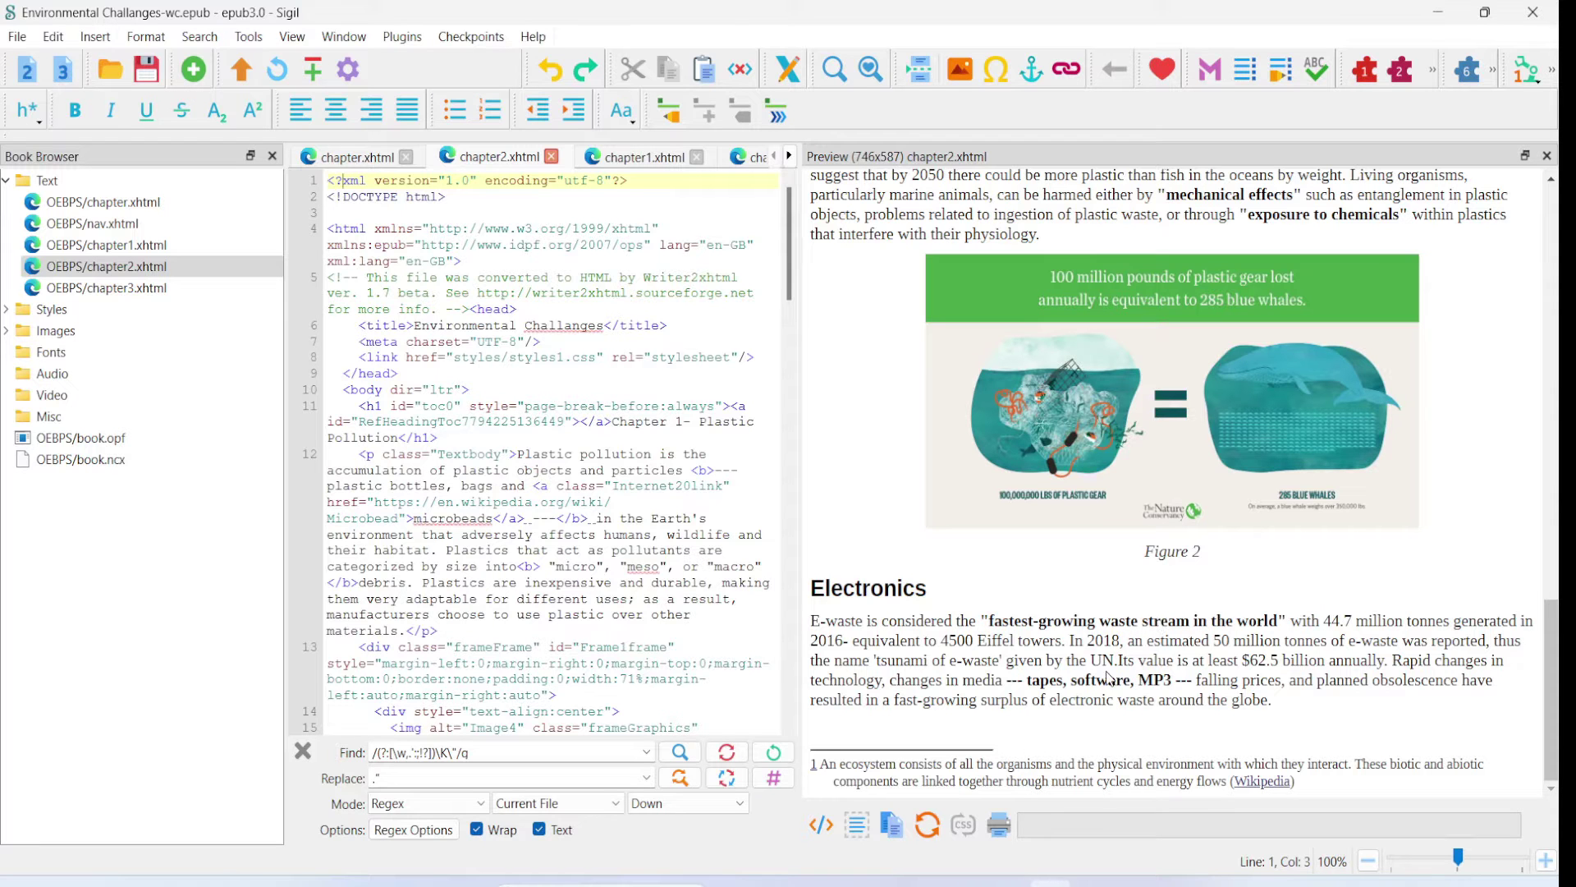
- Check the quotes and dashes in the chapter3.xhtml preview, and return to chapter2.xhtml
double_click(166, 287)
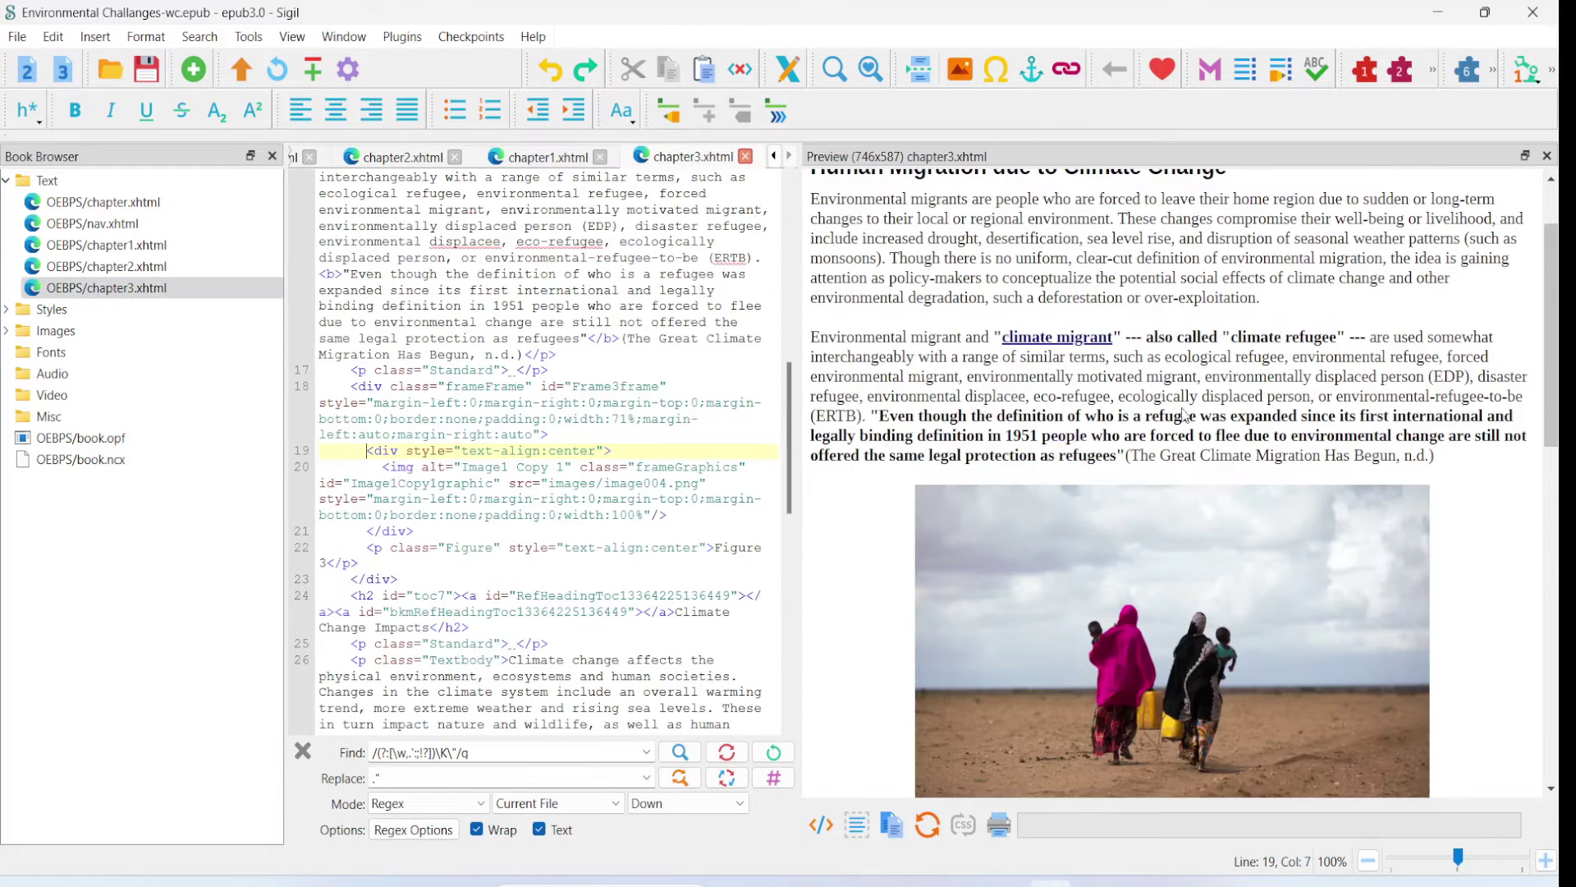
scroll(1059, 347, up, 2)
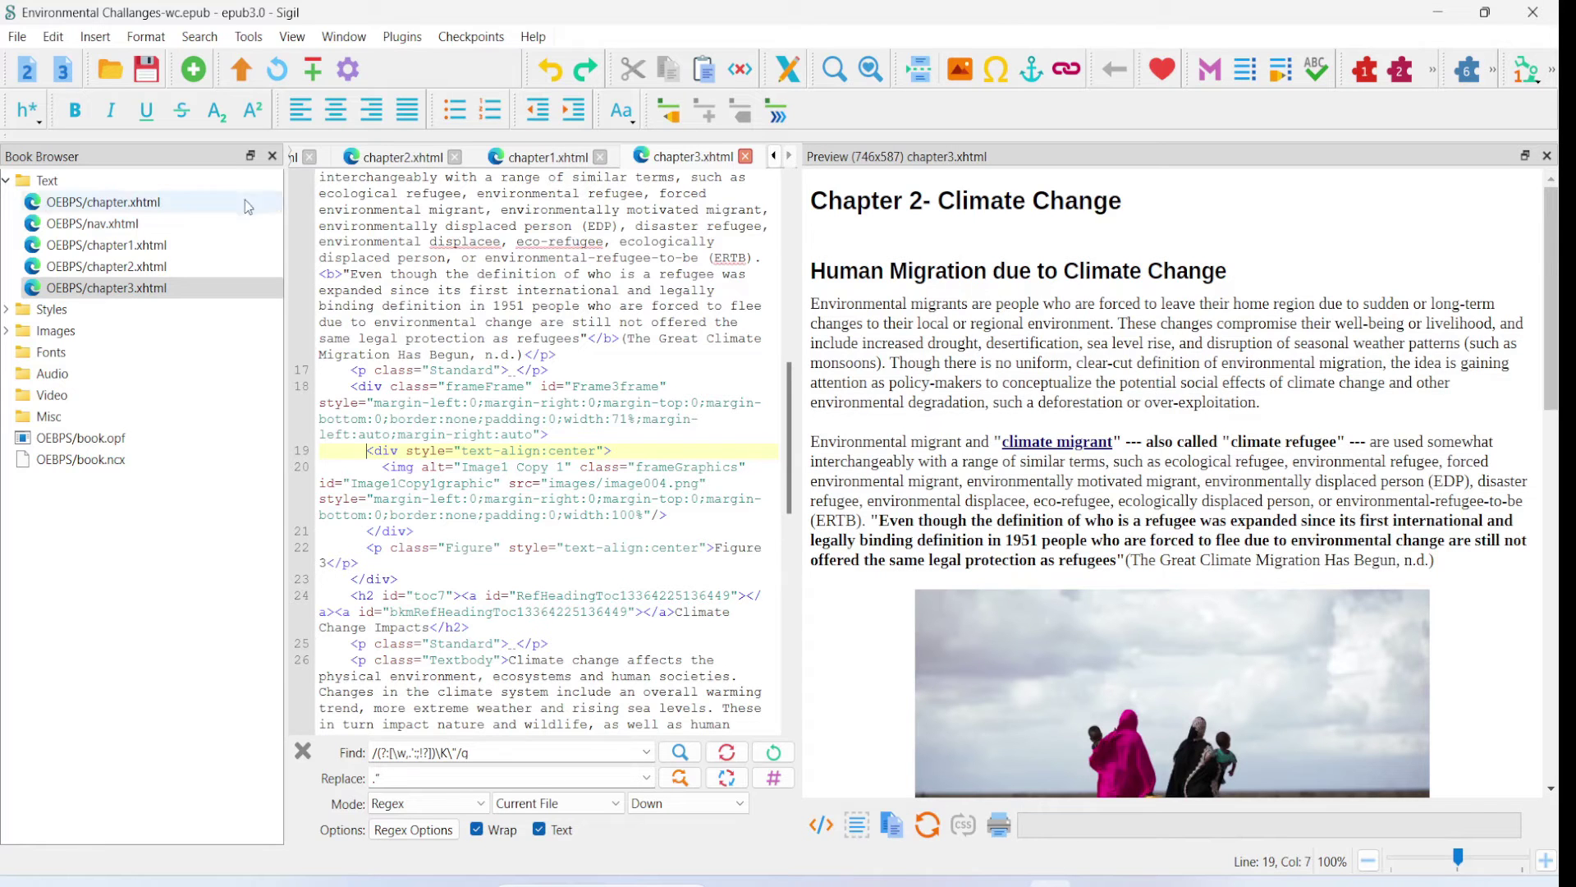
double_click(245, 266)
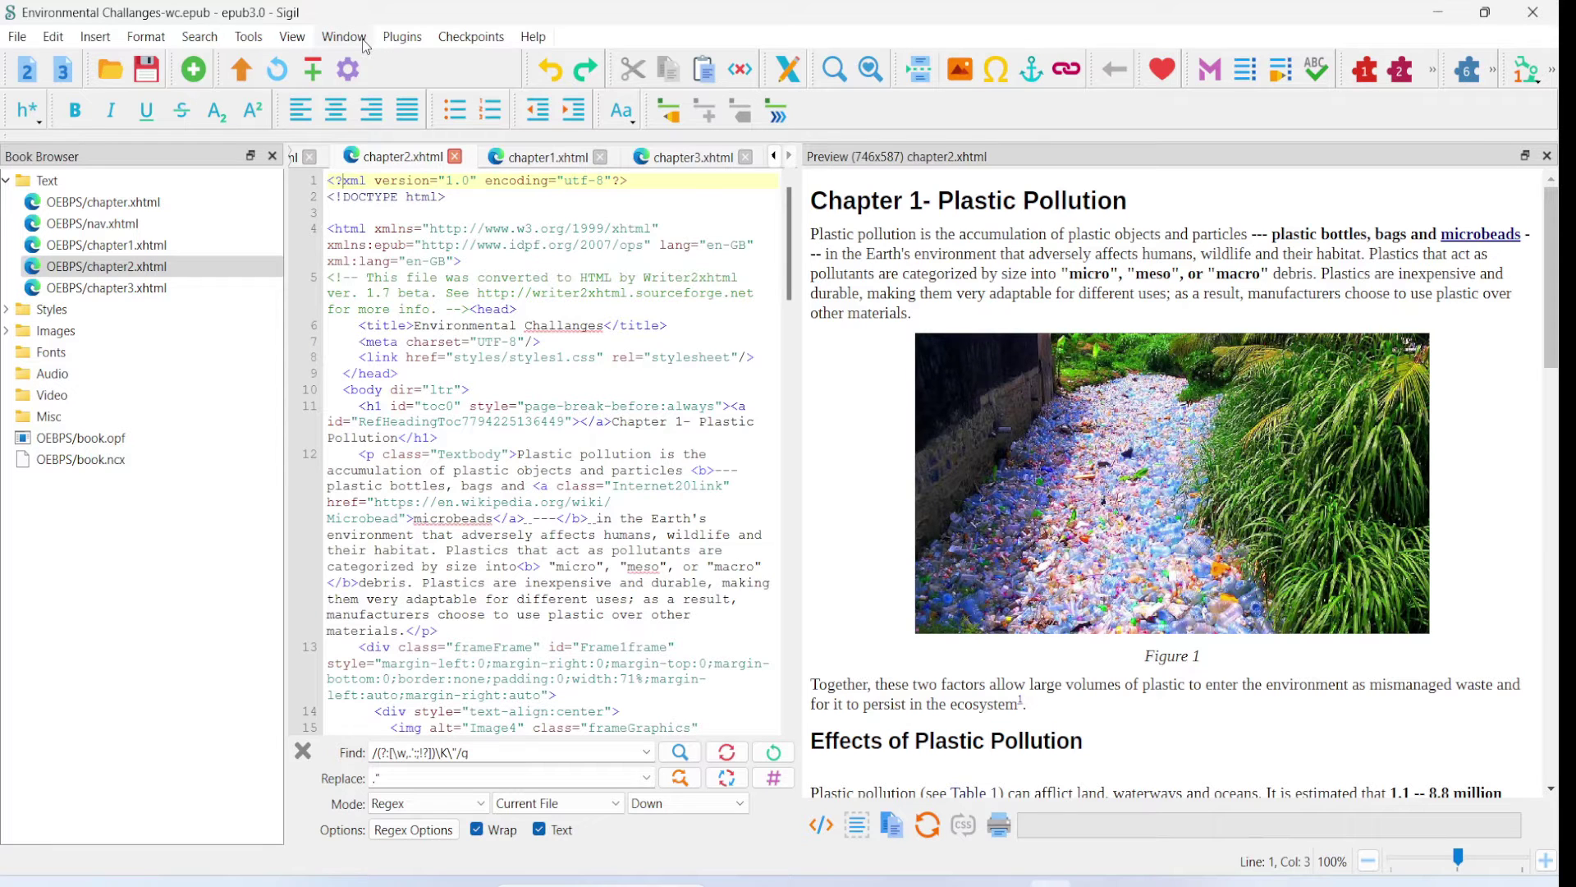
- Check which plugins are available in the editor
click(410, 39)
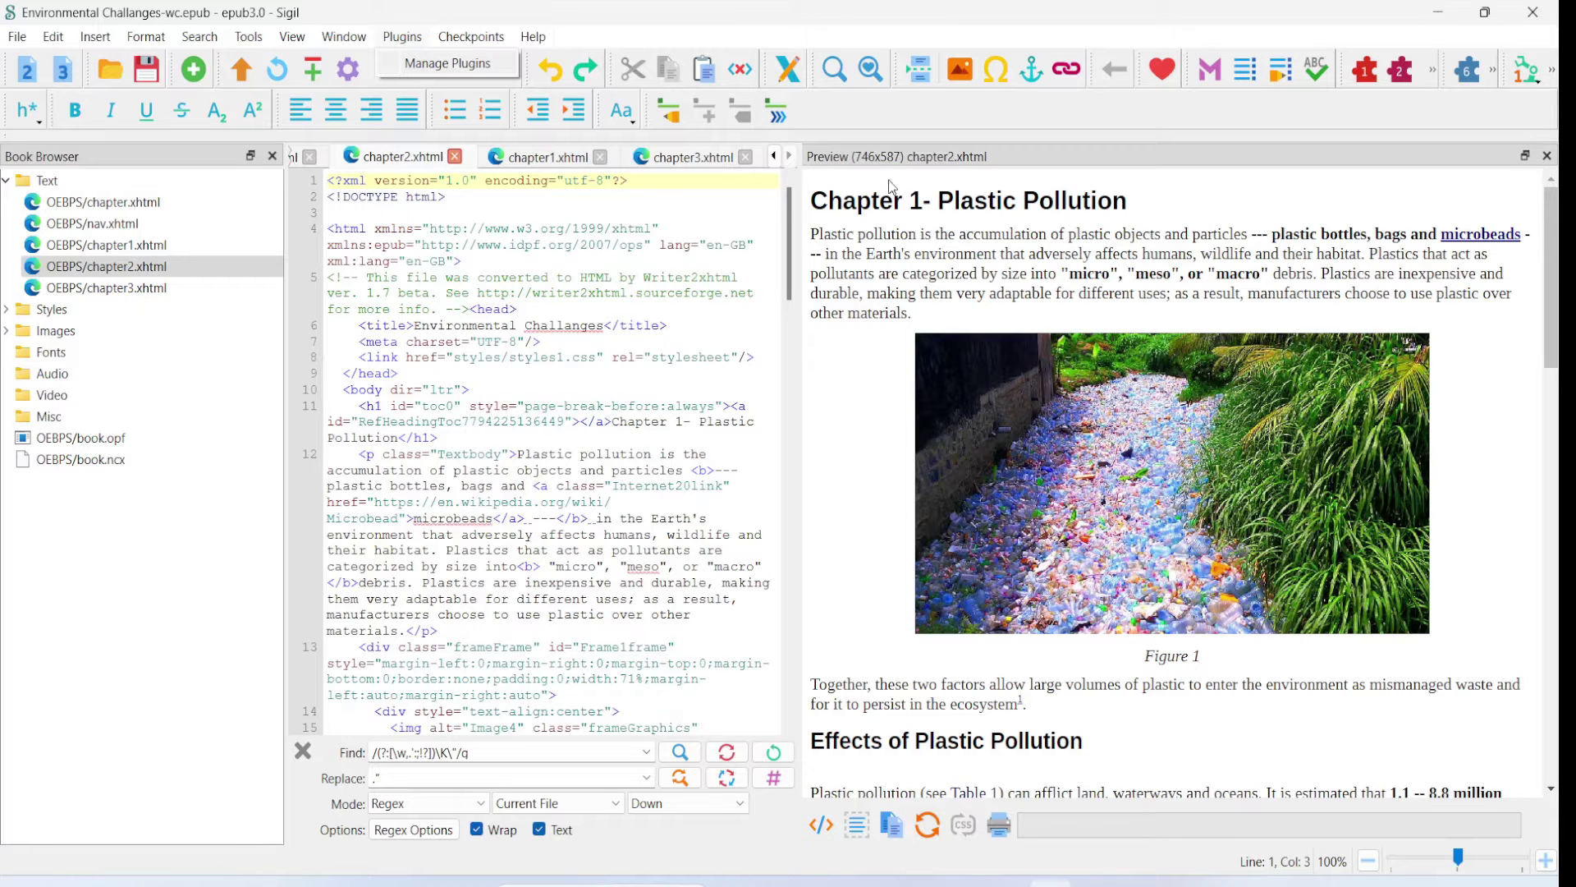
click(407, 38)
key(Down)
key(Down)
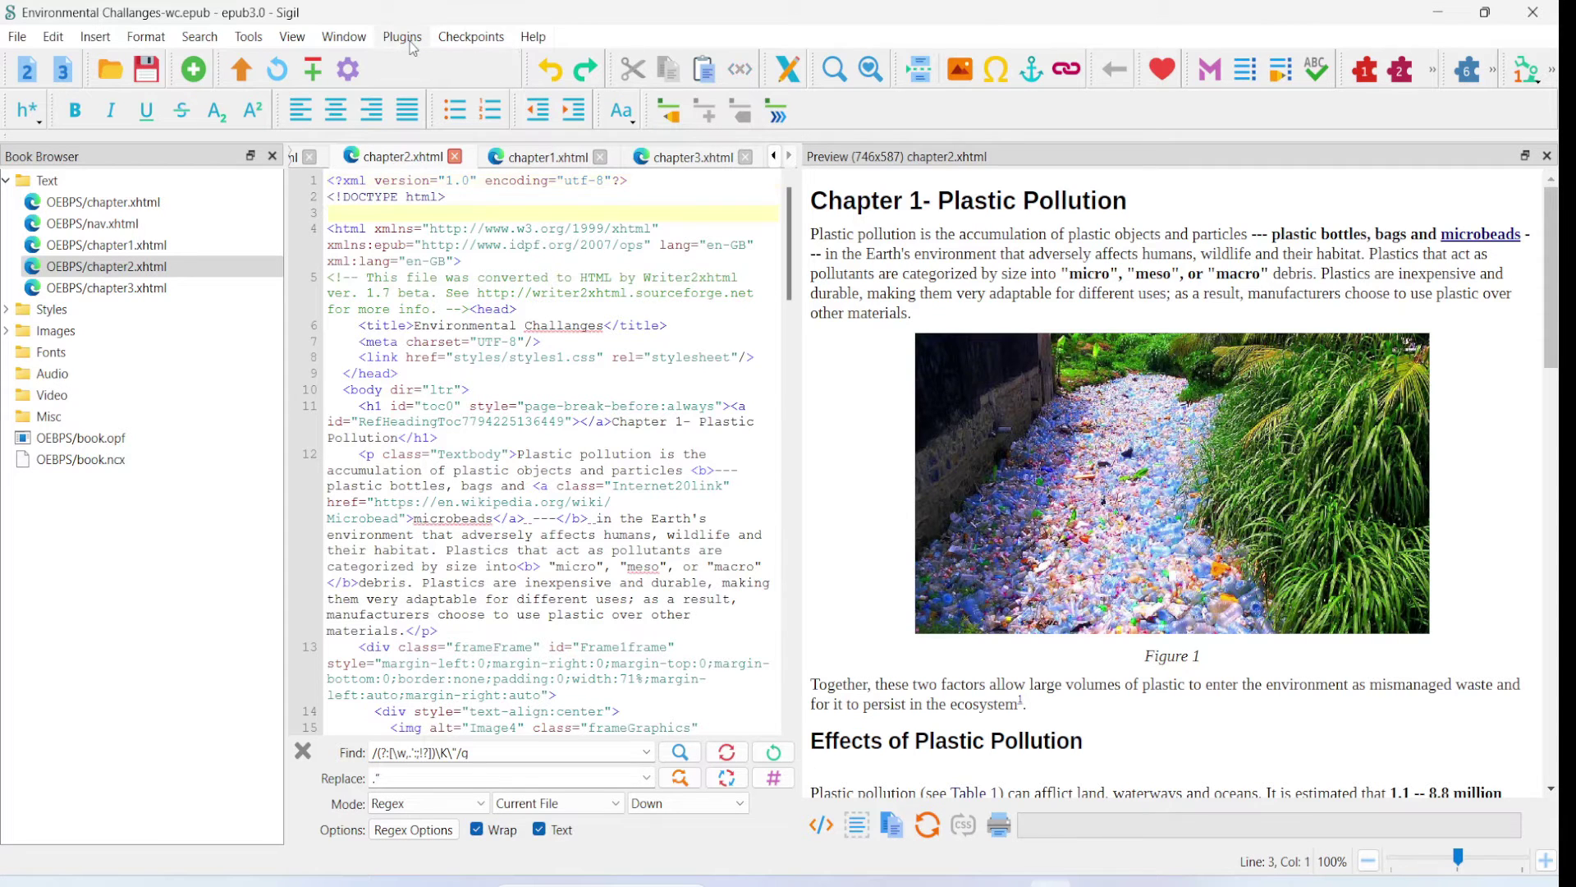
click(408, 38)
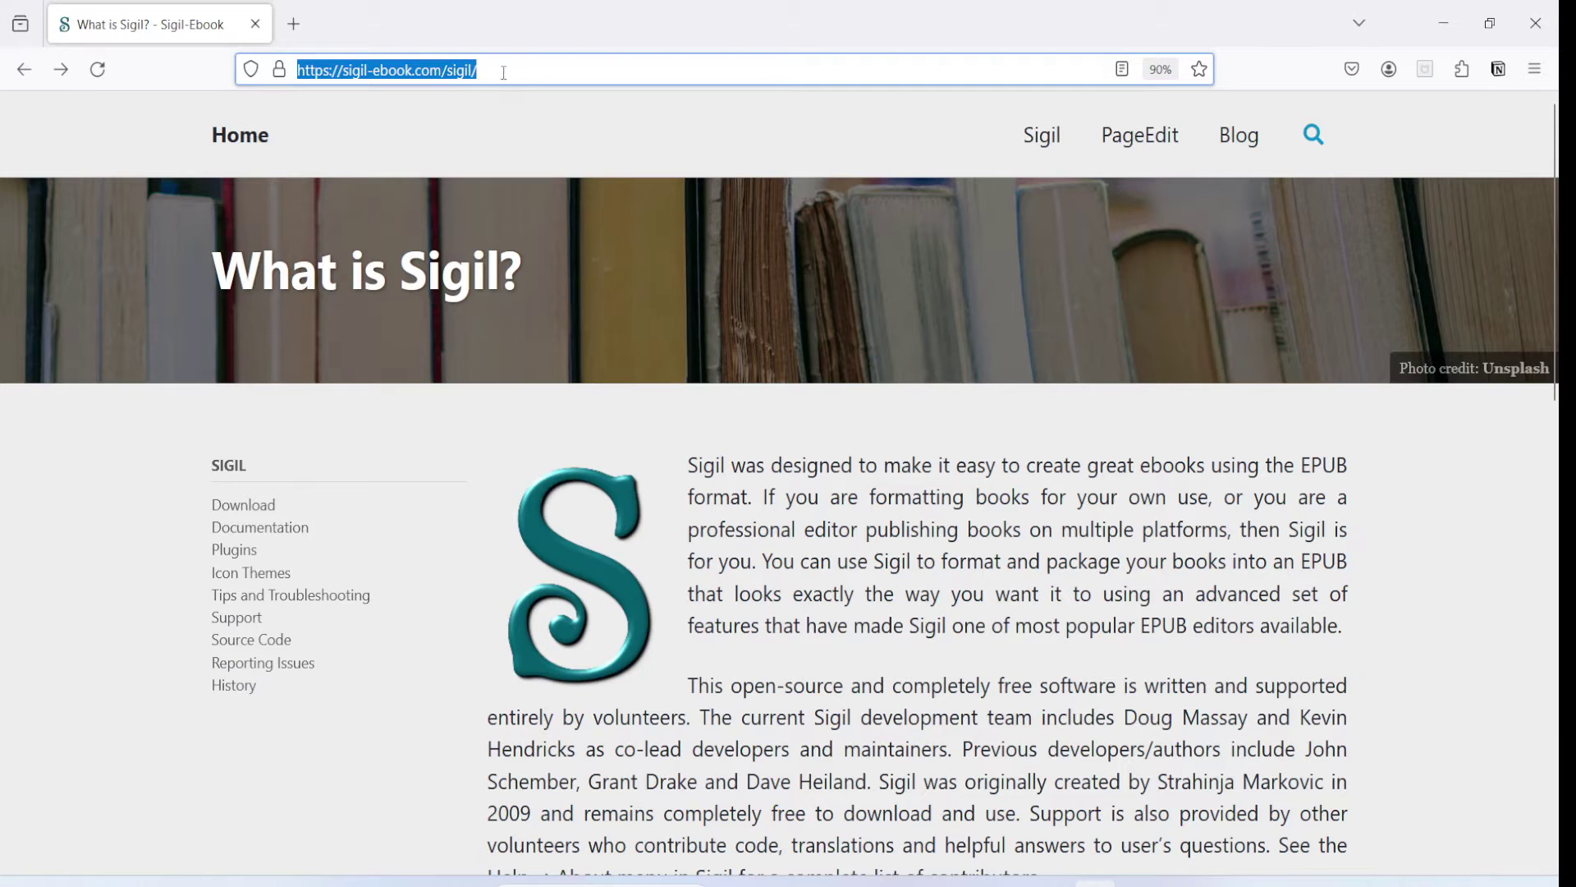
- Switch to the browser and open the Plugin Index from the plugins page of the Sigil website
click(504, 72)
drag(504, 72, 302, 95)
click(240, 555)
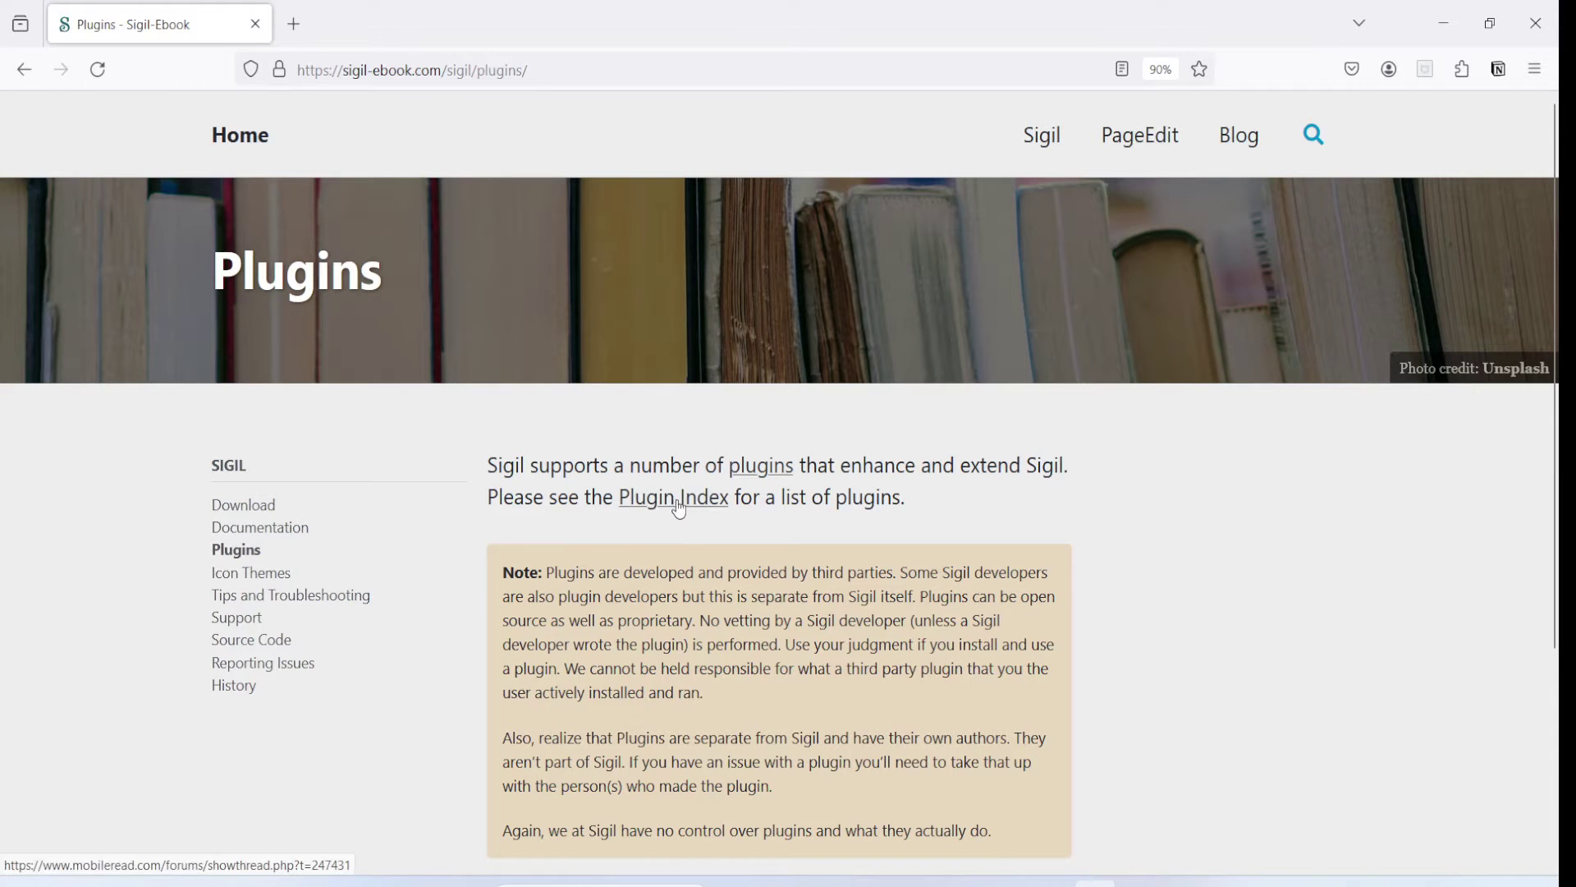
click(722, 508)
- Look through the Sigil plugin index and open the forum thread of the PunctuationSmarten plugin
scroll(720, 503, down, 5)
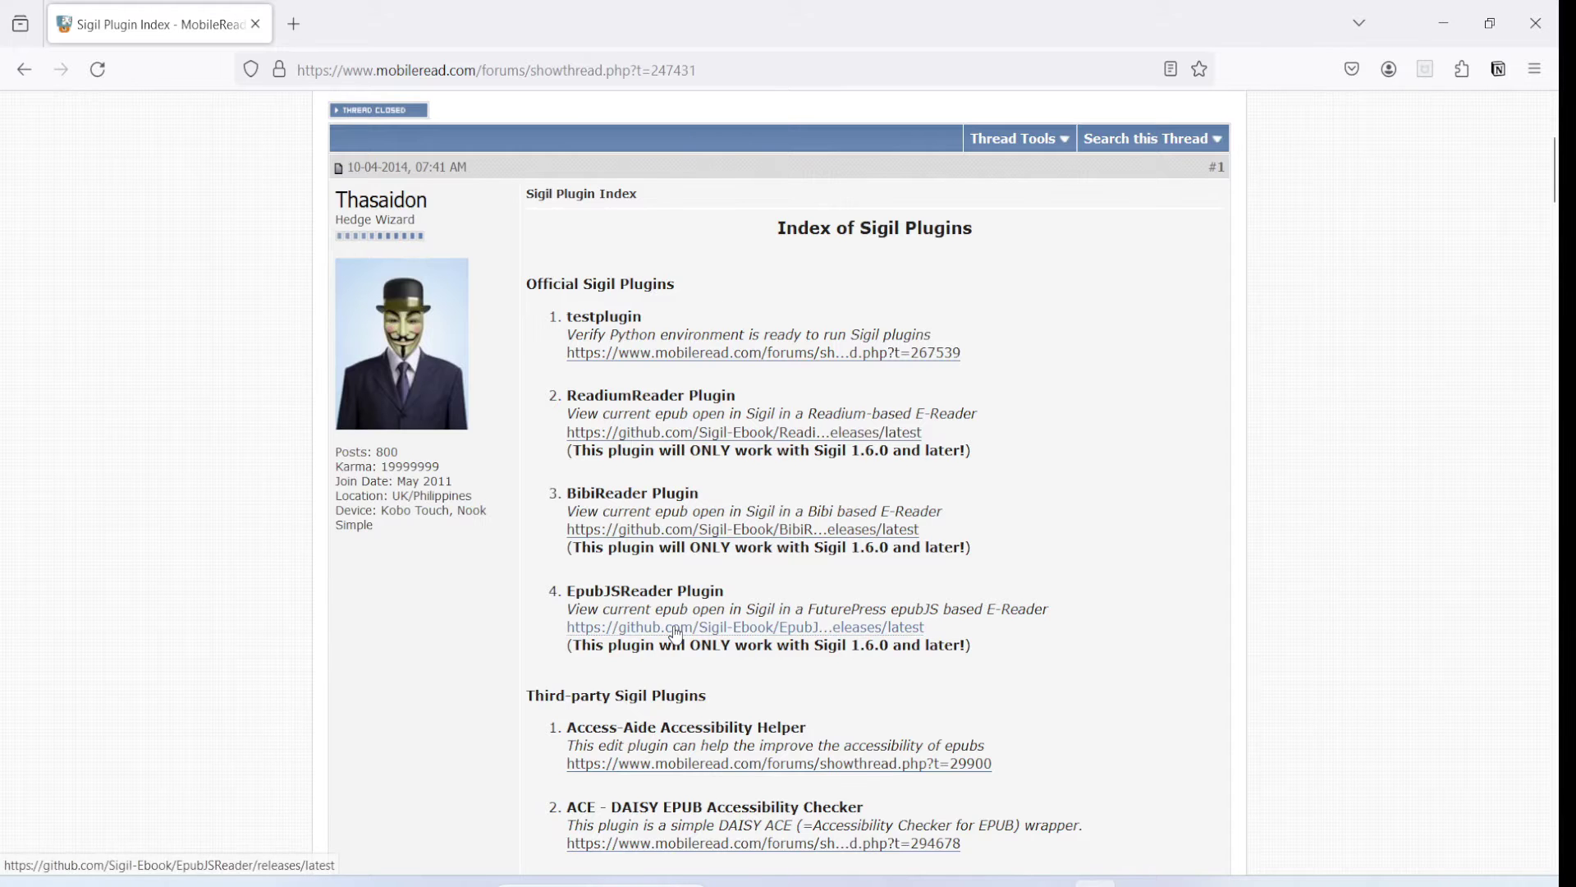
scroll(650, 329, down, 5)
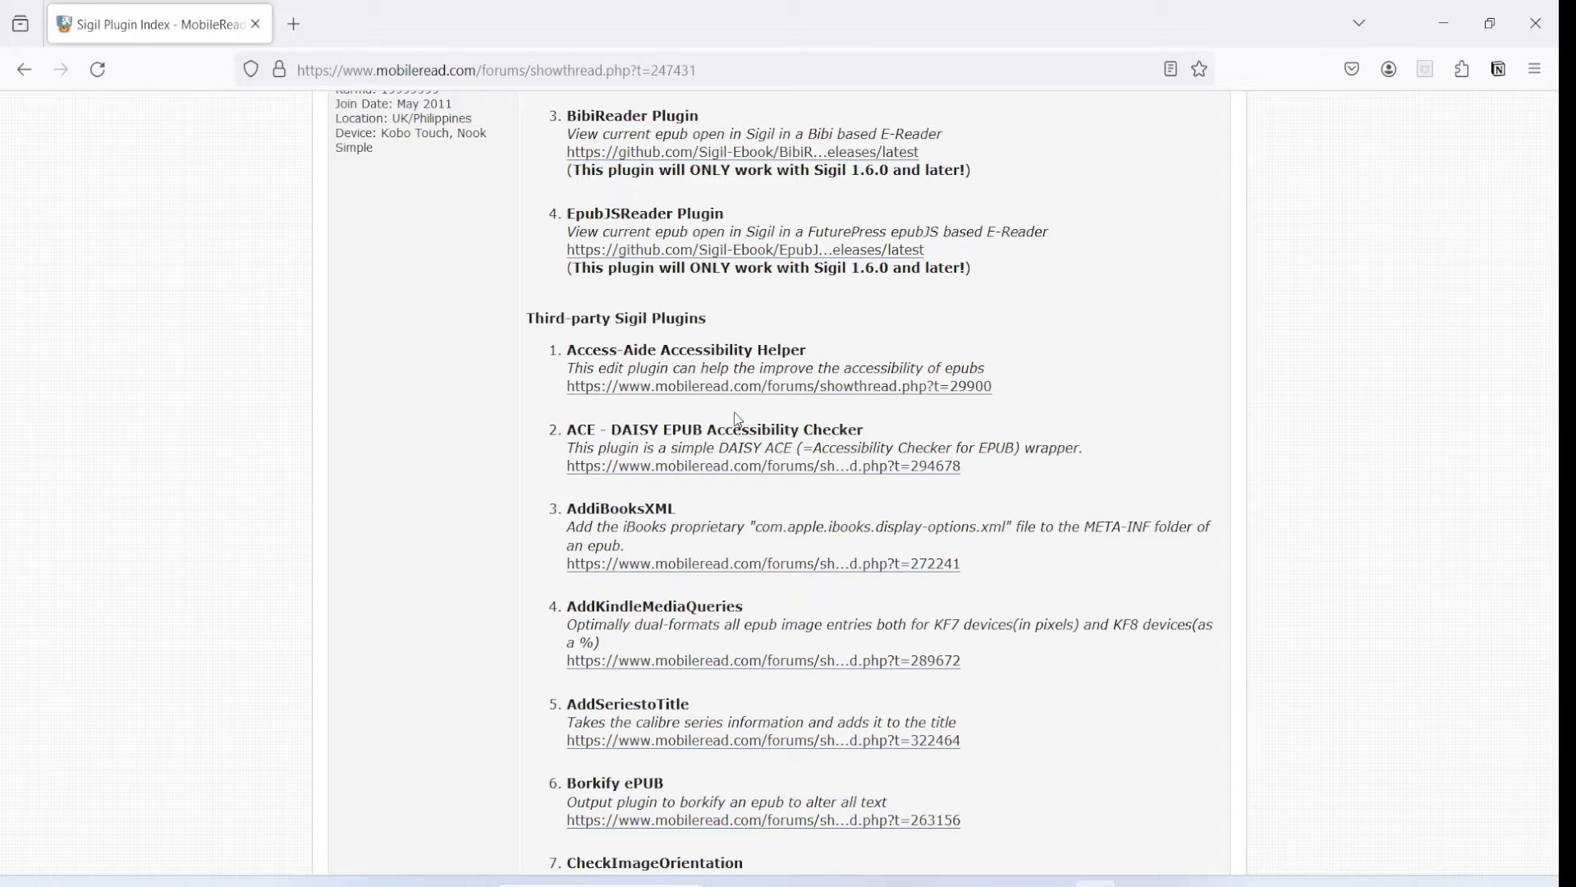
scroll(691, 387, down, 8)
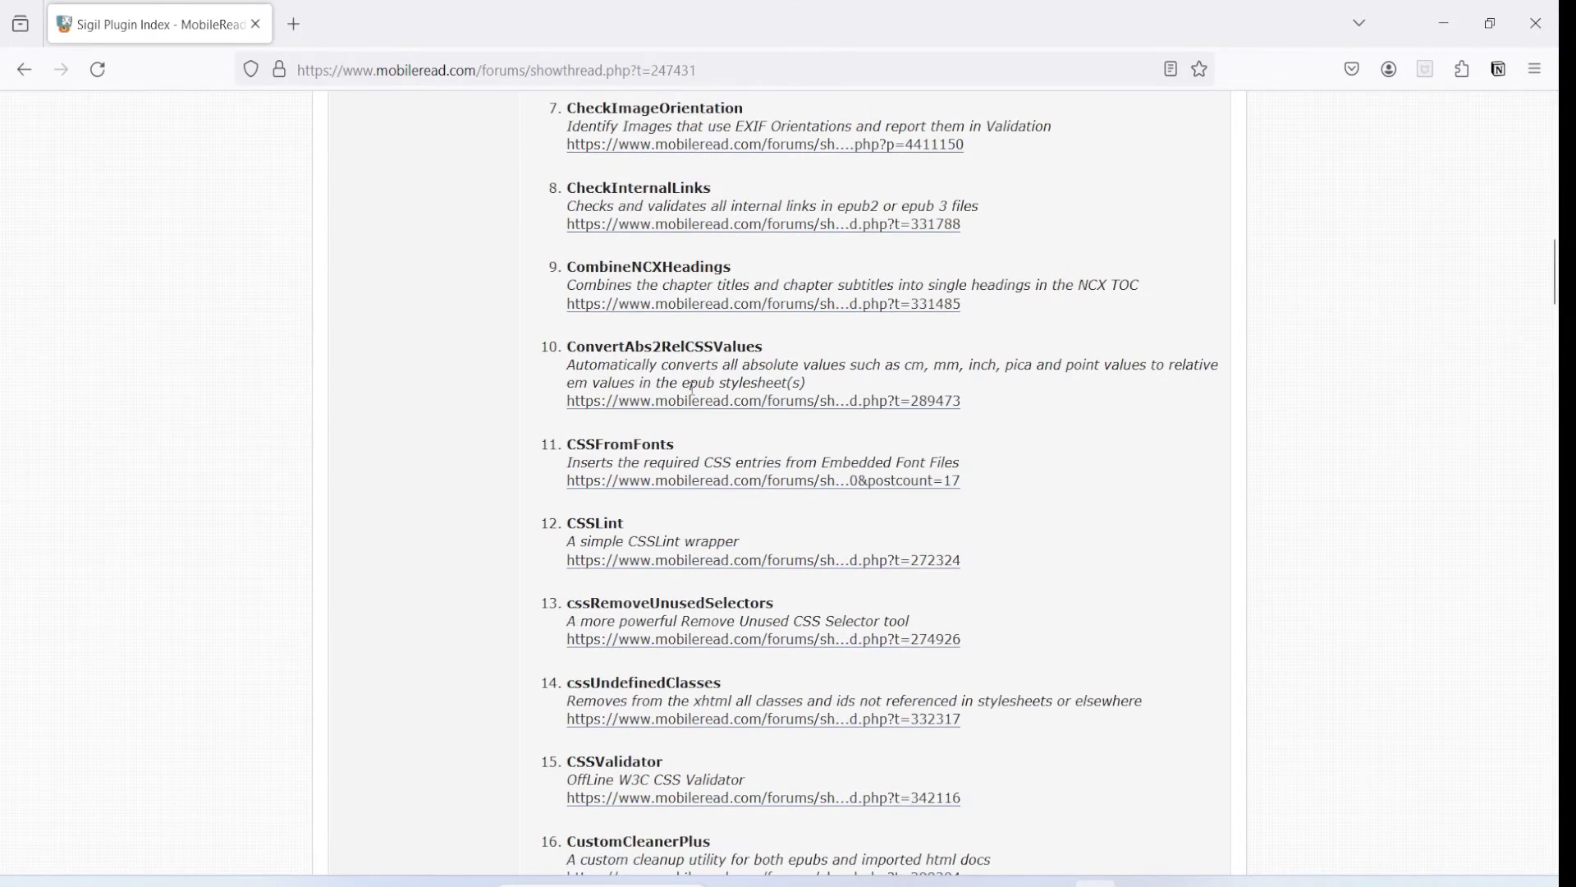
scroll(691, 387, down, 5)
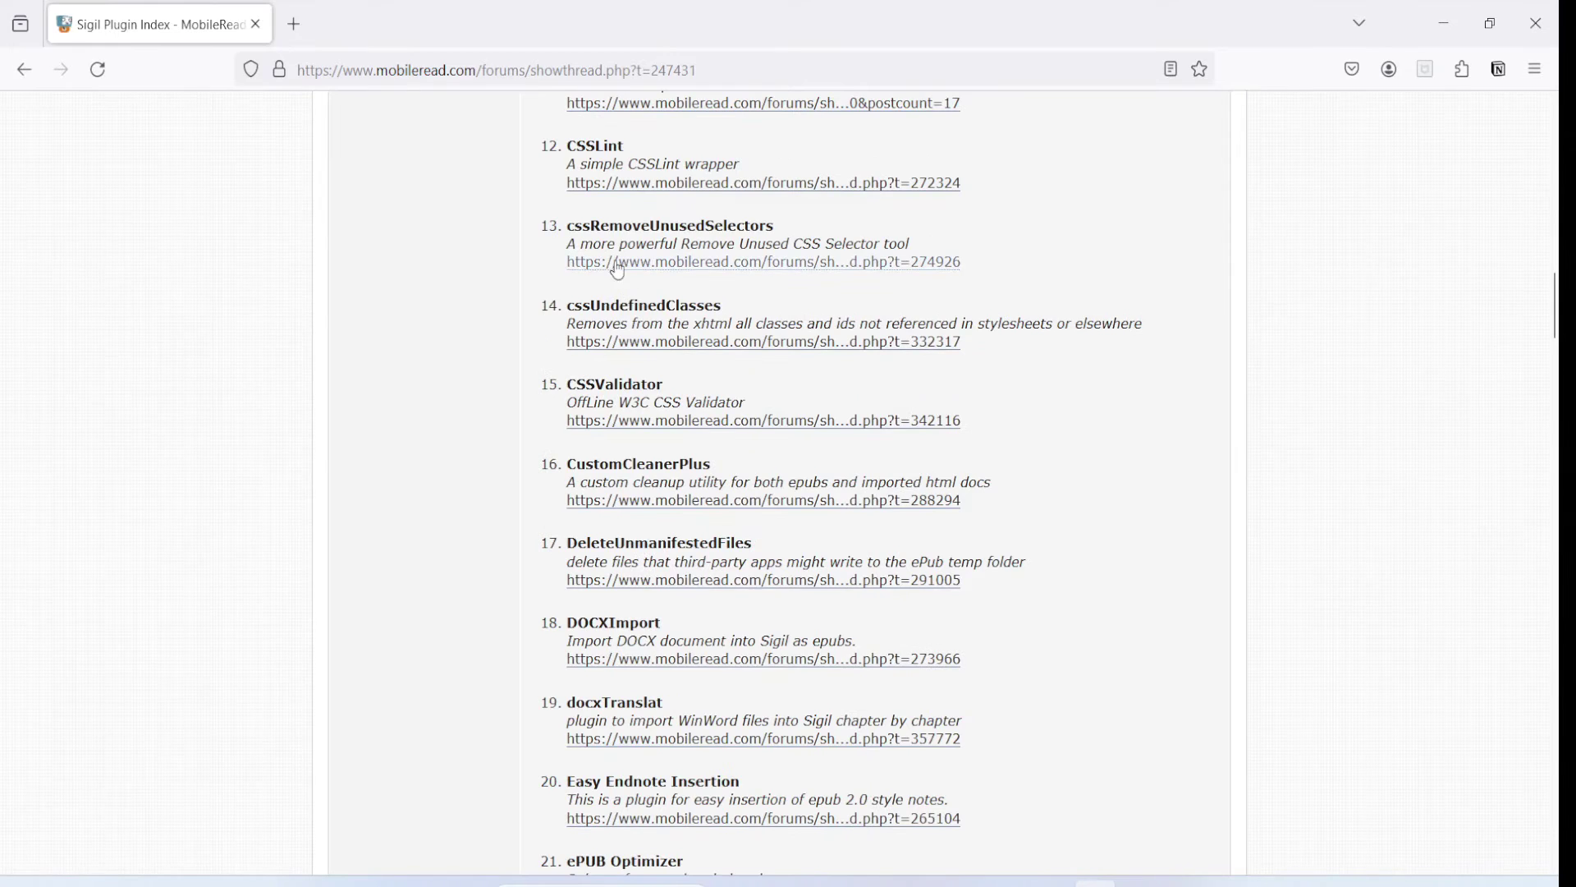
scroll(706, 373, down, 20)
scroll(714, 365, down, 10)
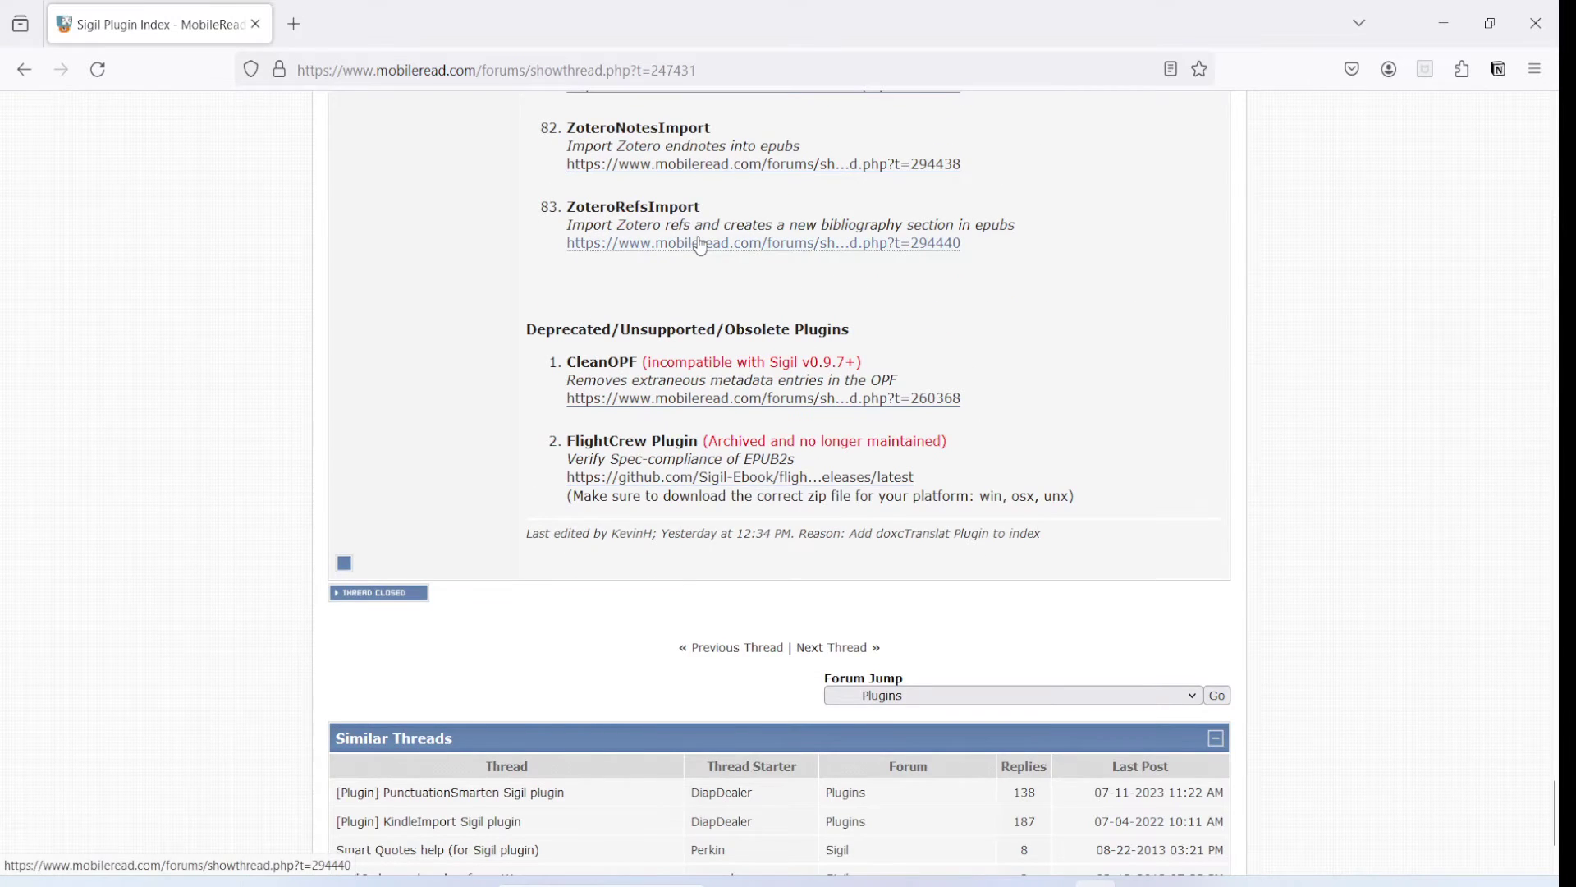
scroll(502, 624, down, 2)
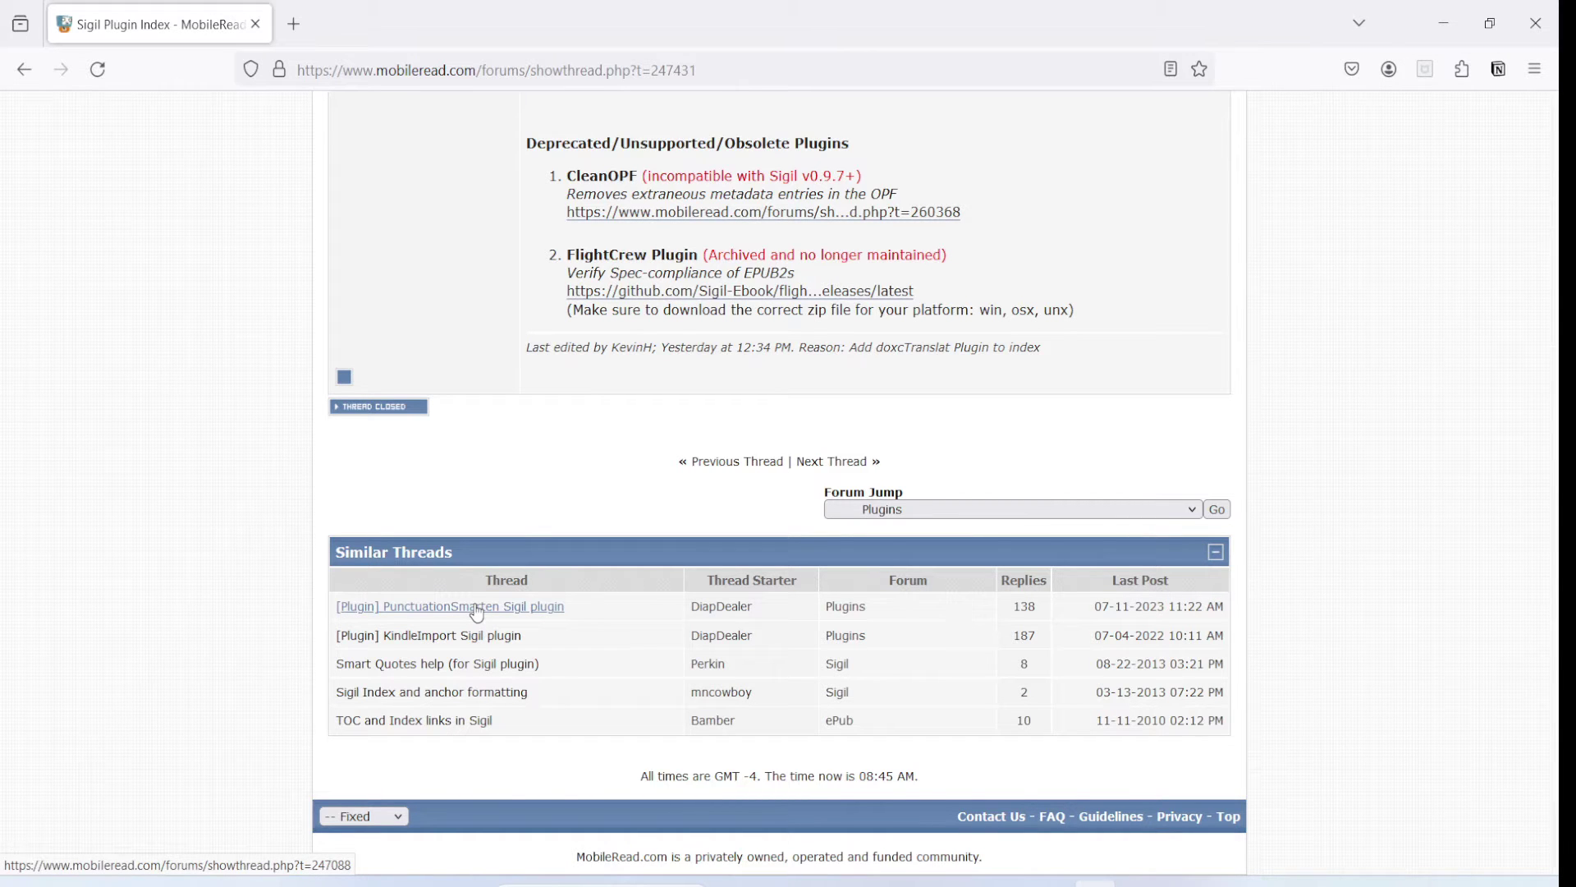
click(477, 611)
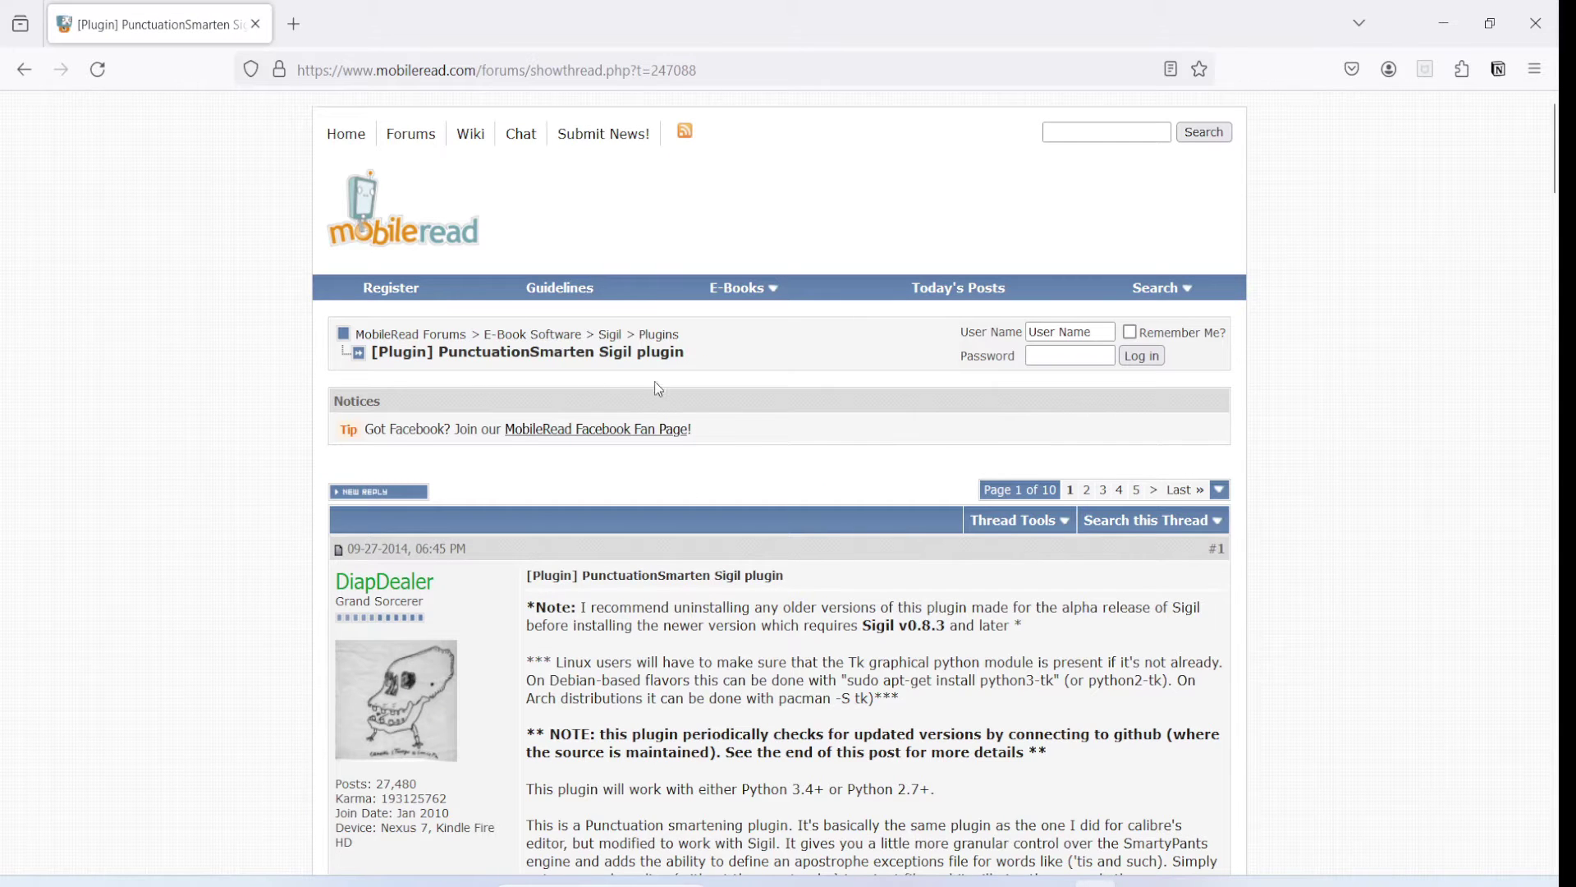
- Download the attached PunctuationSmarten_v0.3.3.zip from the thread's first post and show the archive in its download folder
scroll(659, 389, down, 5)
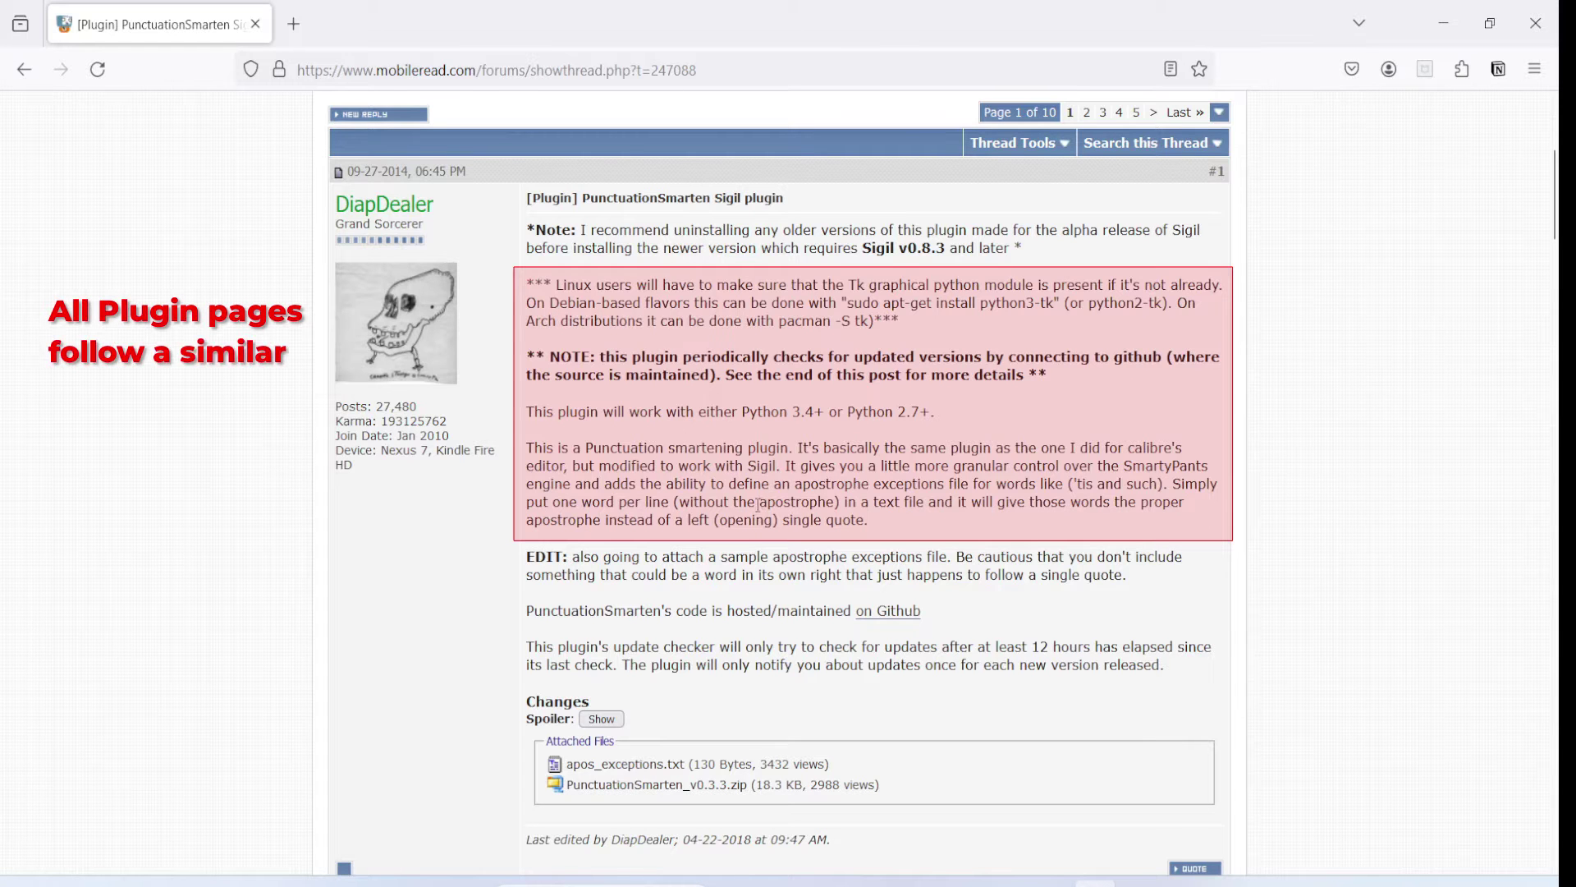
scroll(842, 435, down, 5)
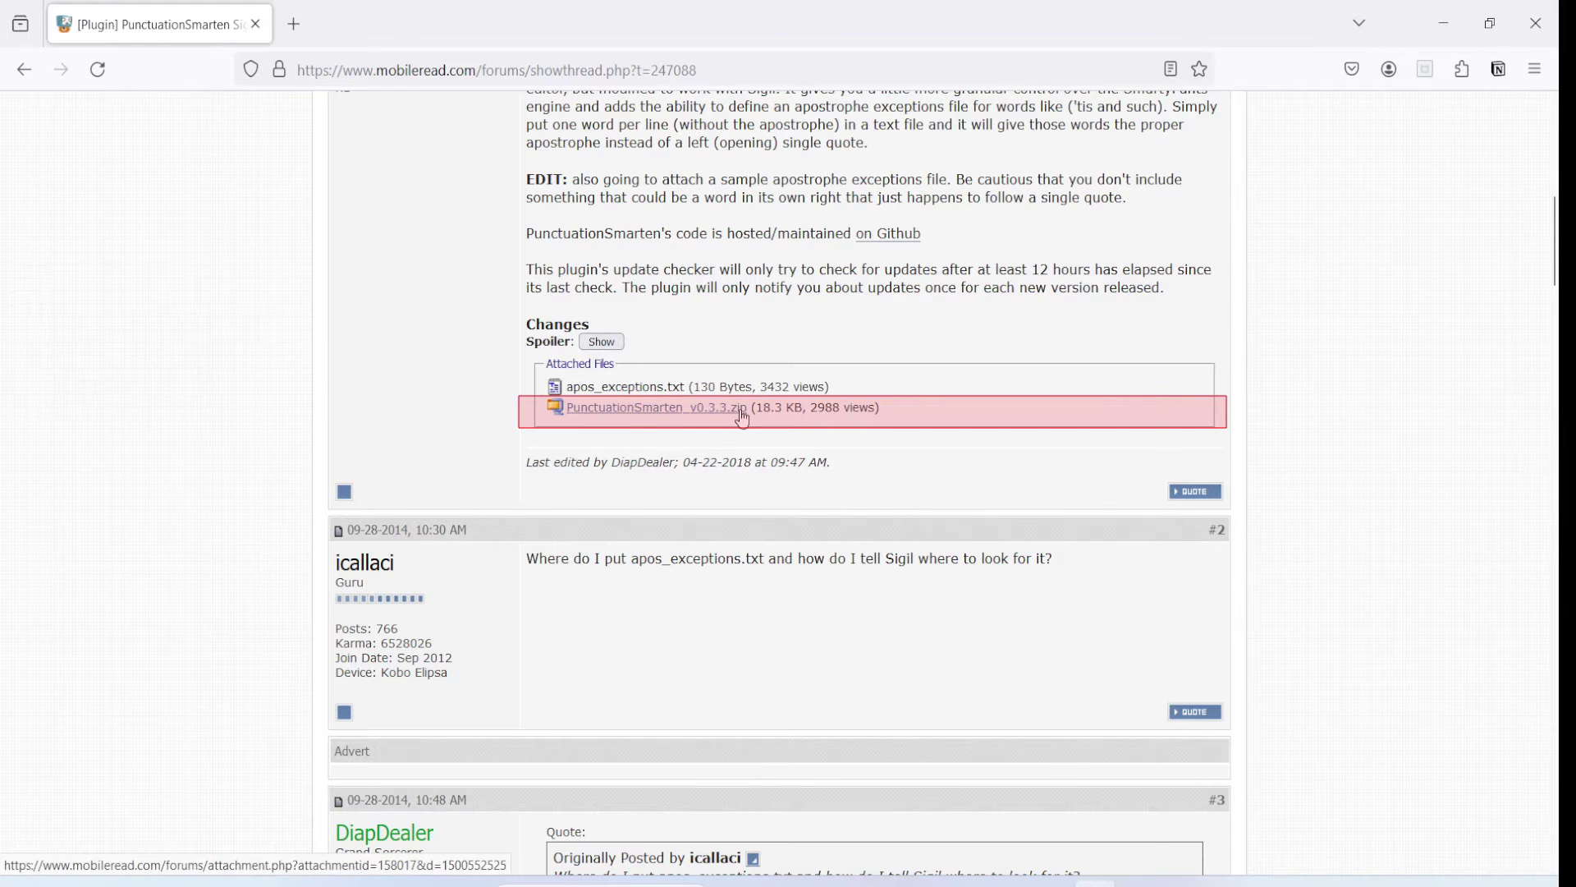
click(687, 410)
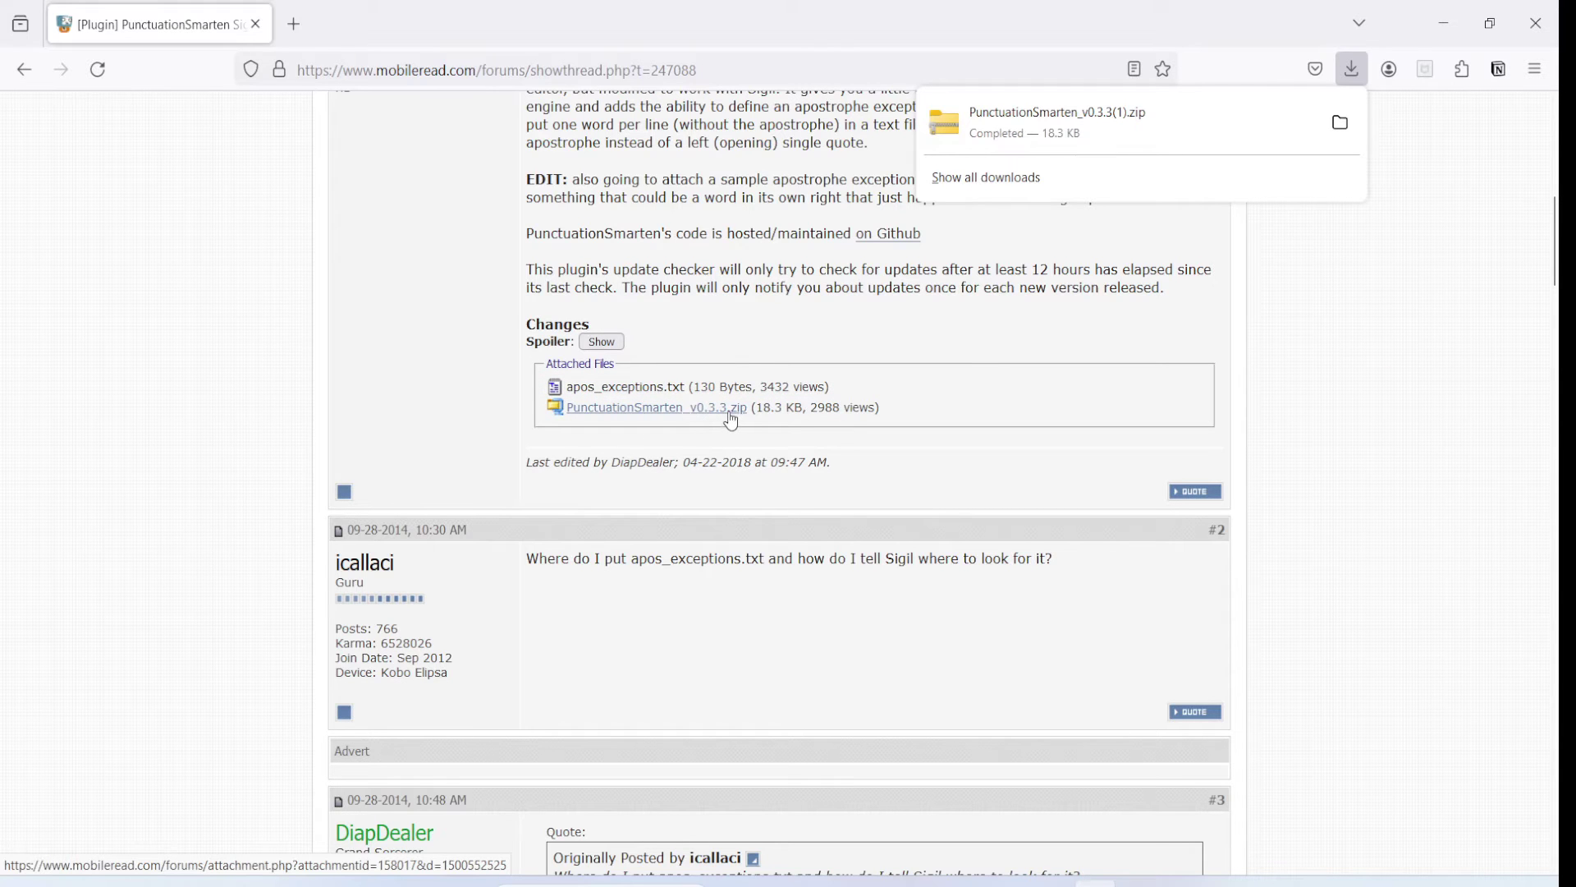
click(1106, 137)
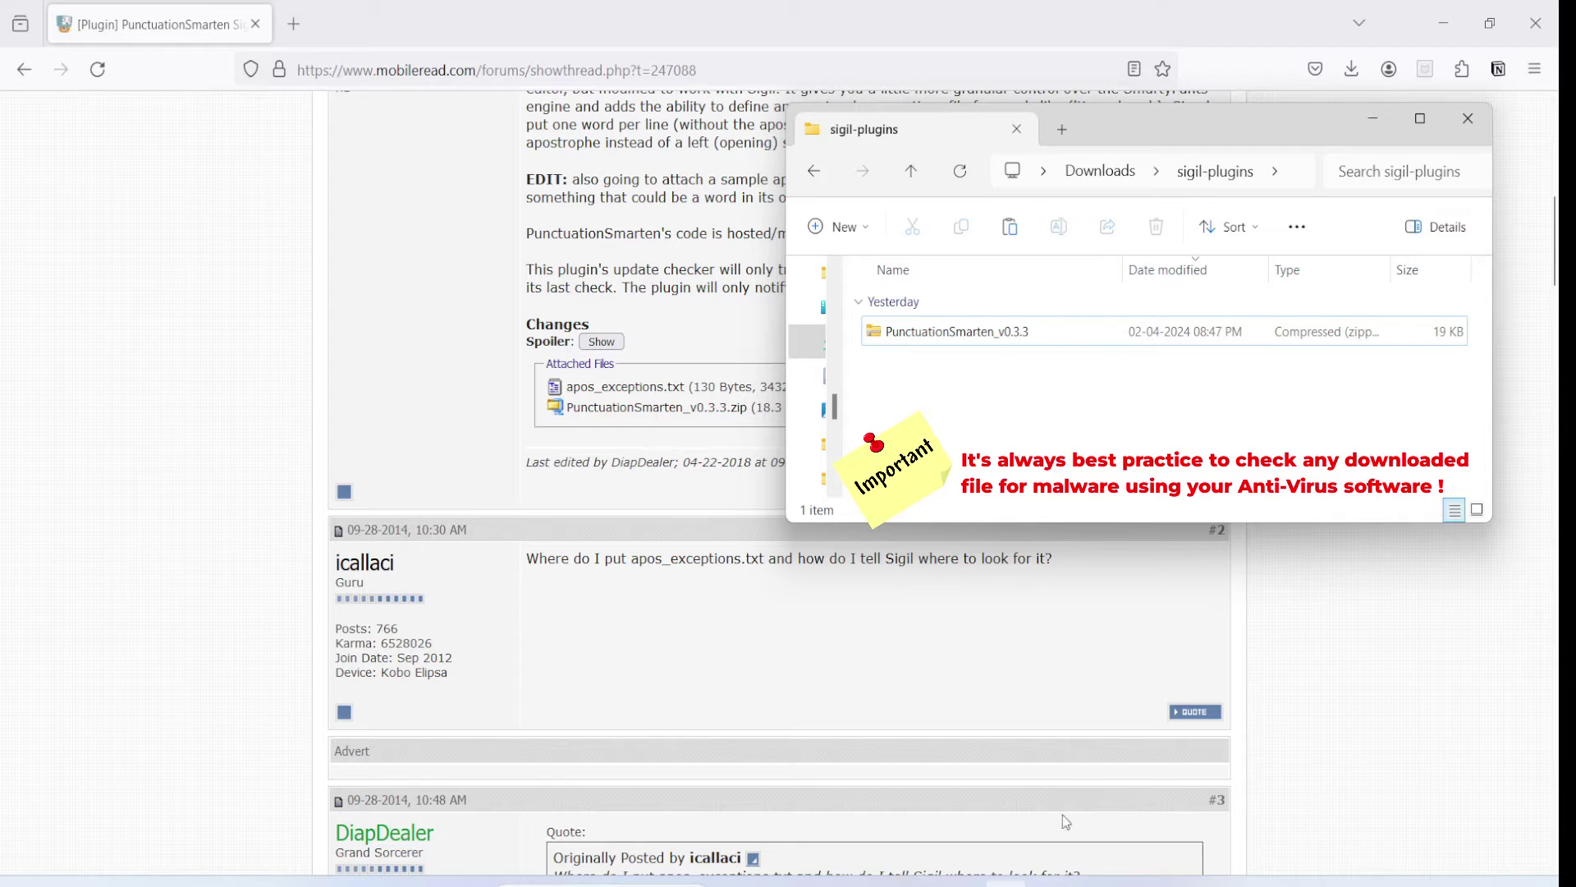
- Switch back to Sigil and open the plugin management preferences with Use Bundled Python enabled
mouse_move(1051, 883)
click(1051, 788)
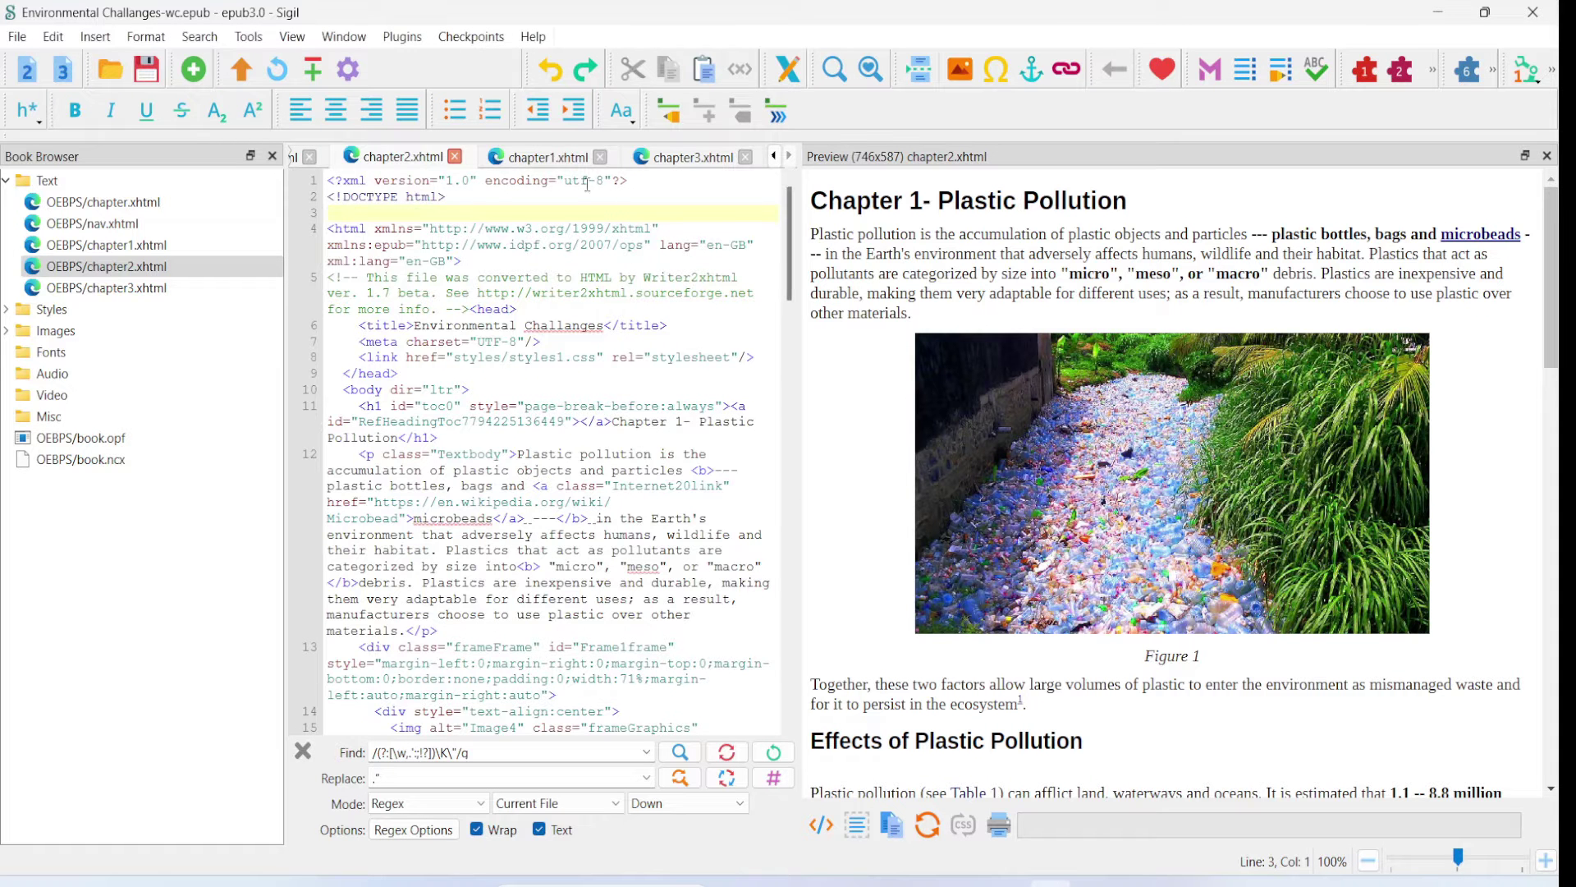
click(399, 39)
click(408, 61)
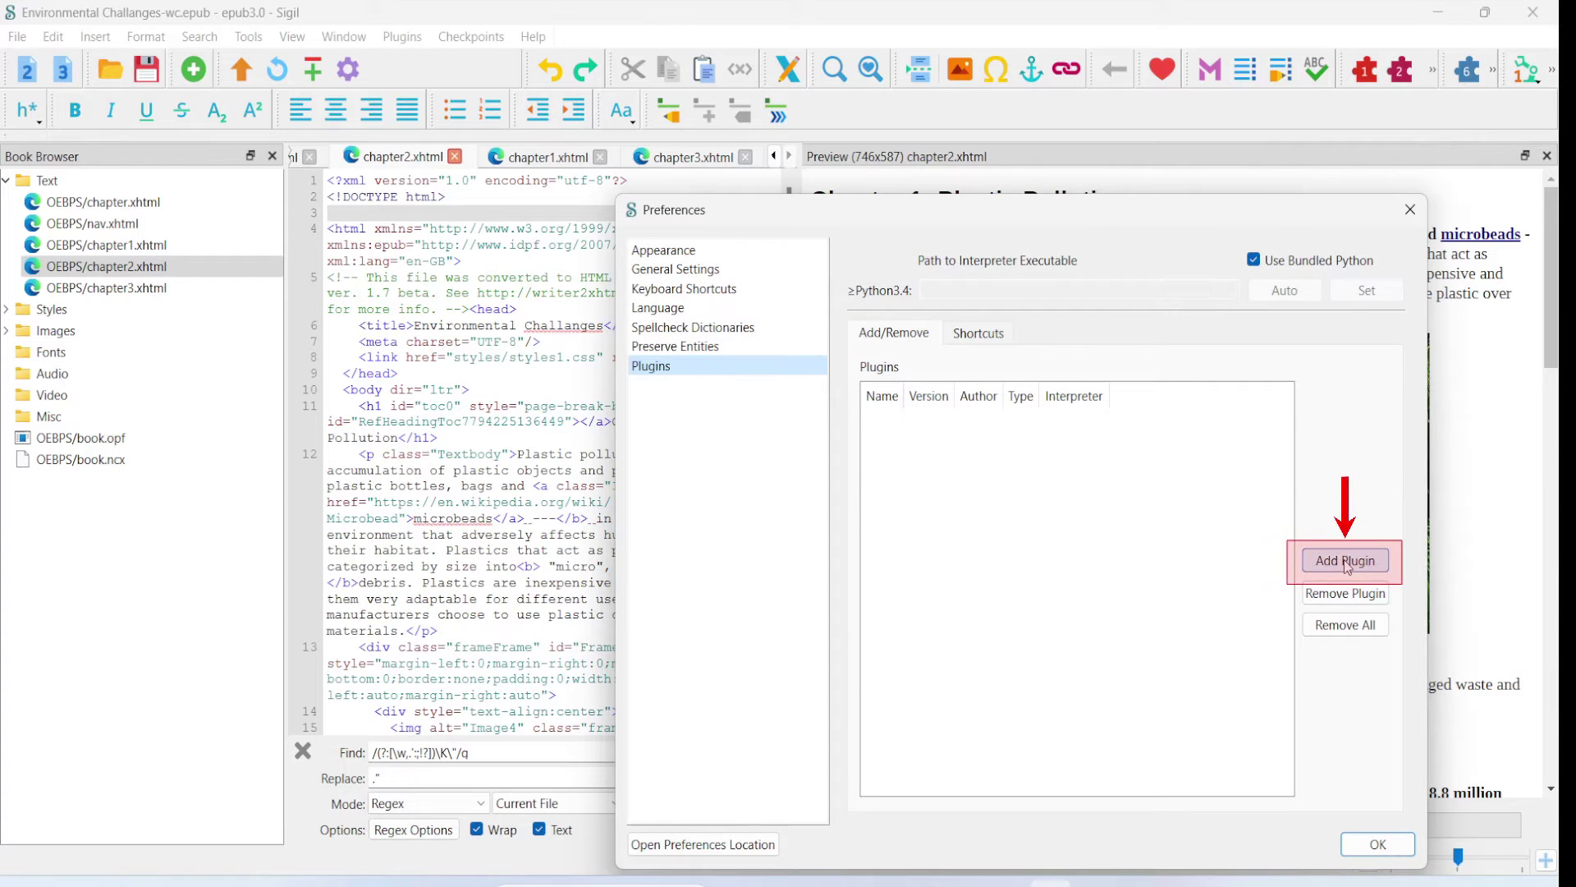
click(1253, 261)
click(1252, 261)
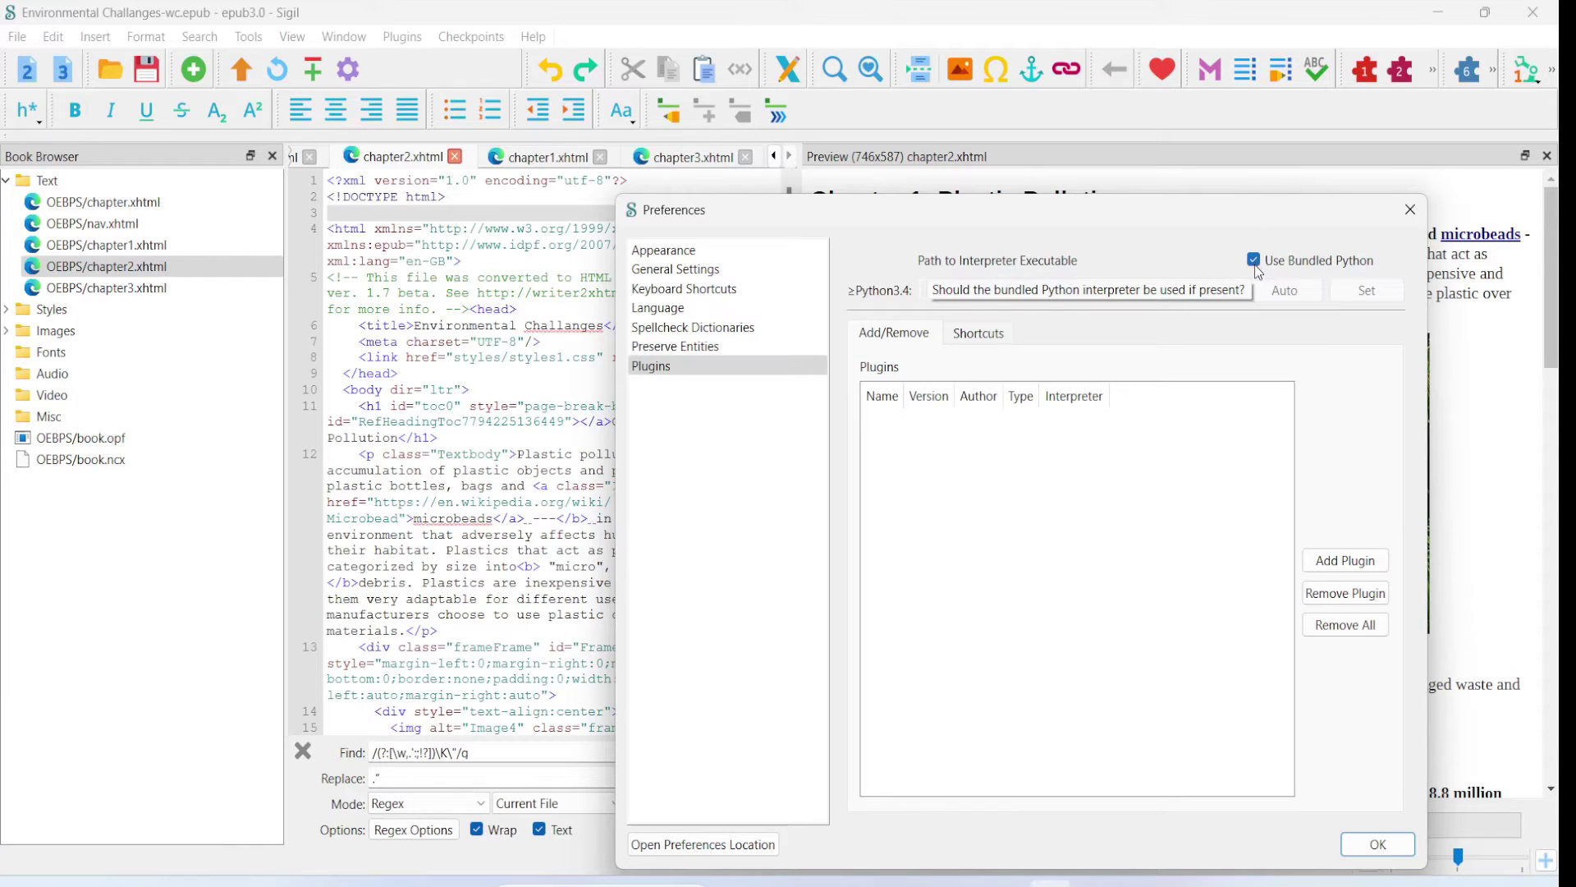
- Add the PunctuationSmarten_v0.3.3 plugin archive from the sigil-plugins folder and close the preferences
click(1322, 562)
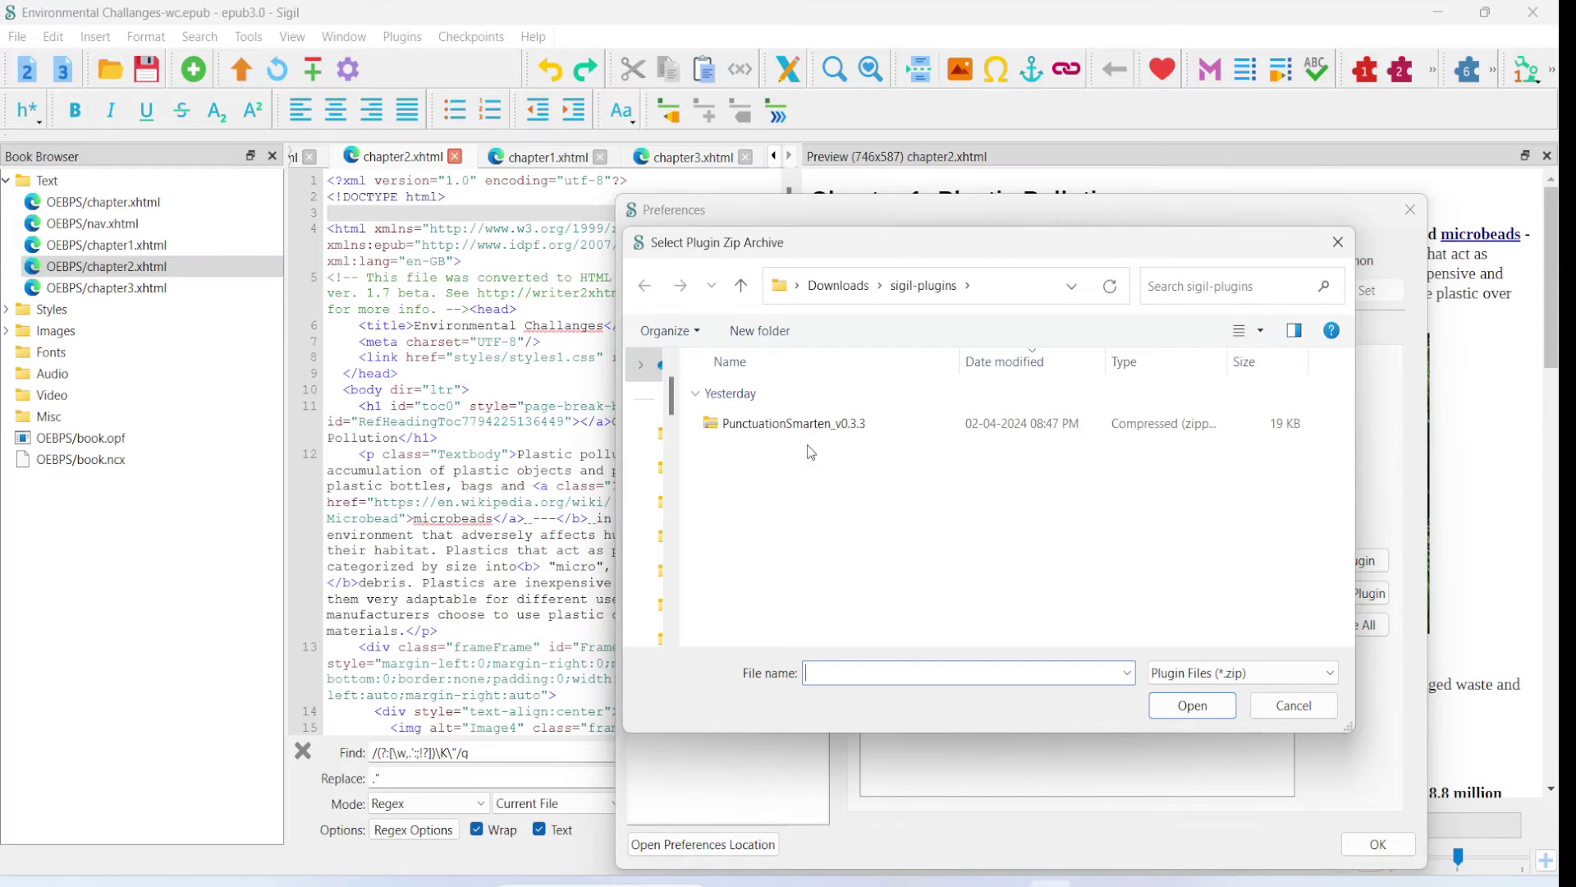
click(786, 425)
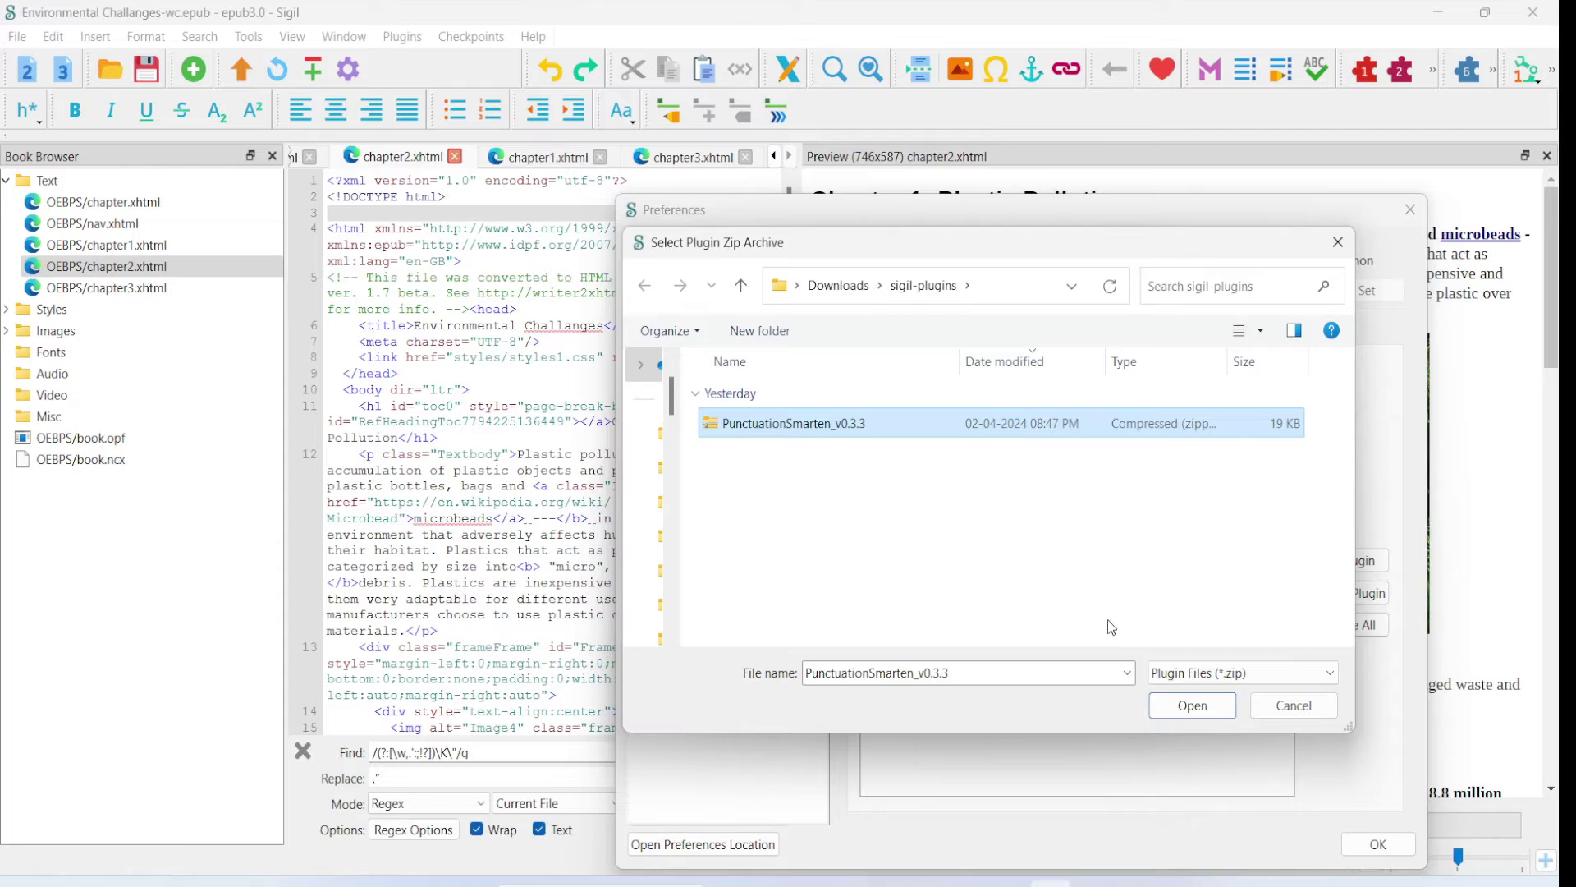
click(1180, 711)
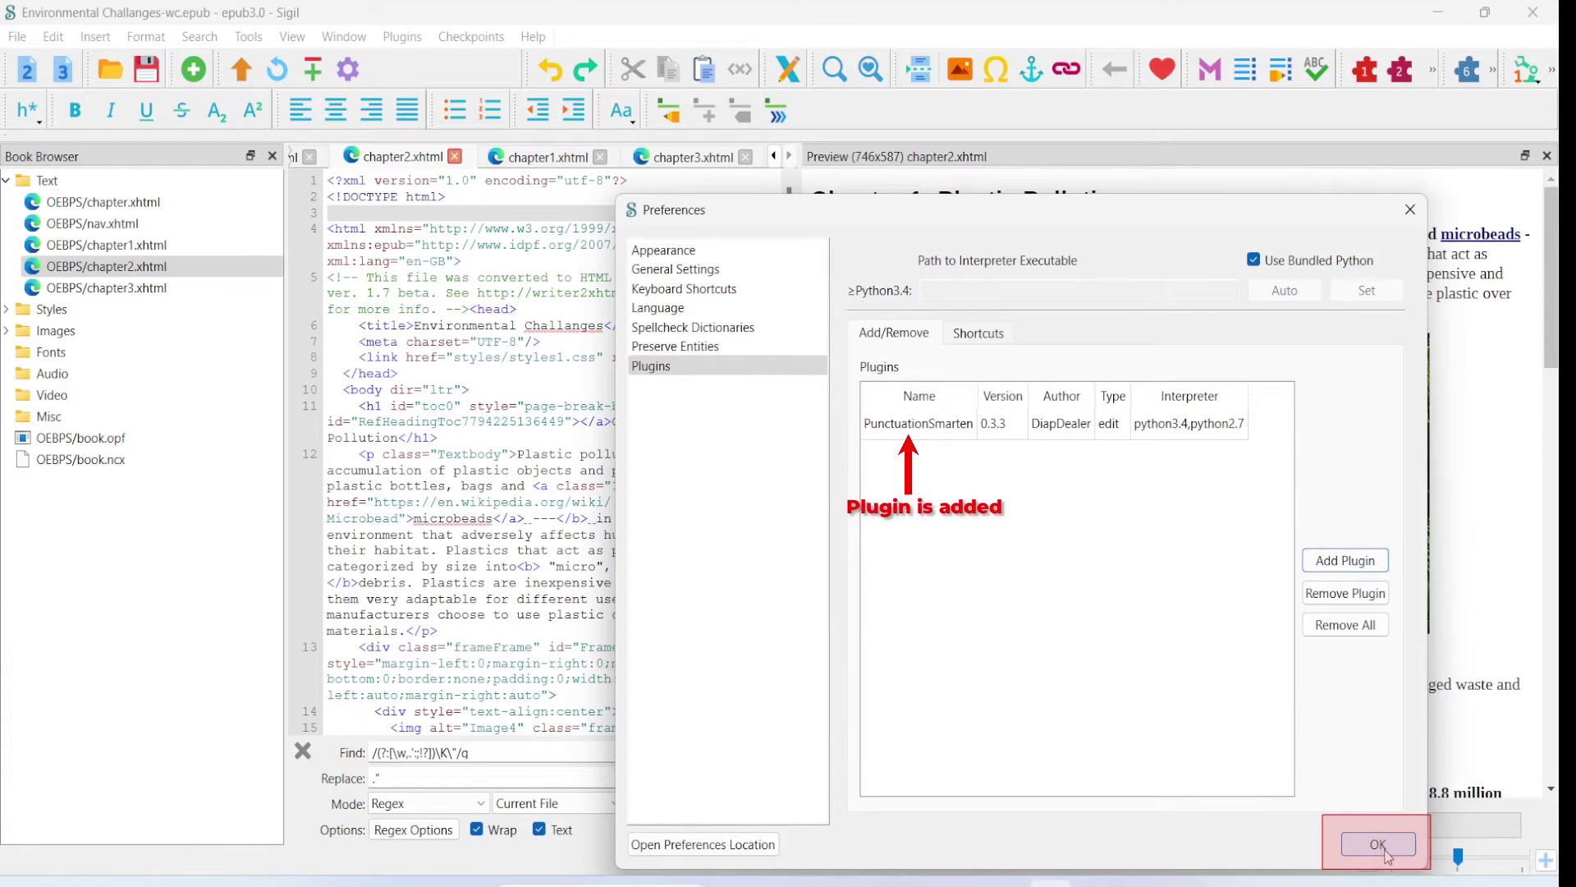
click(1384, 851)
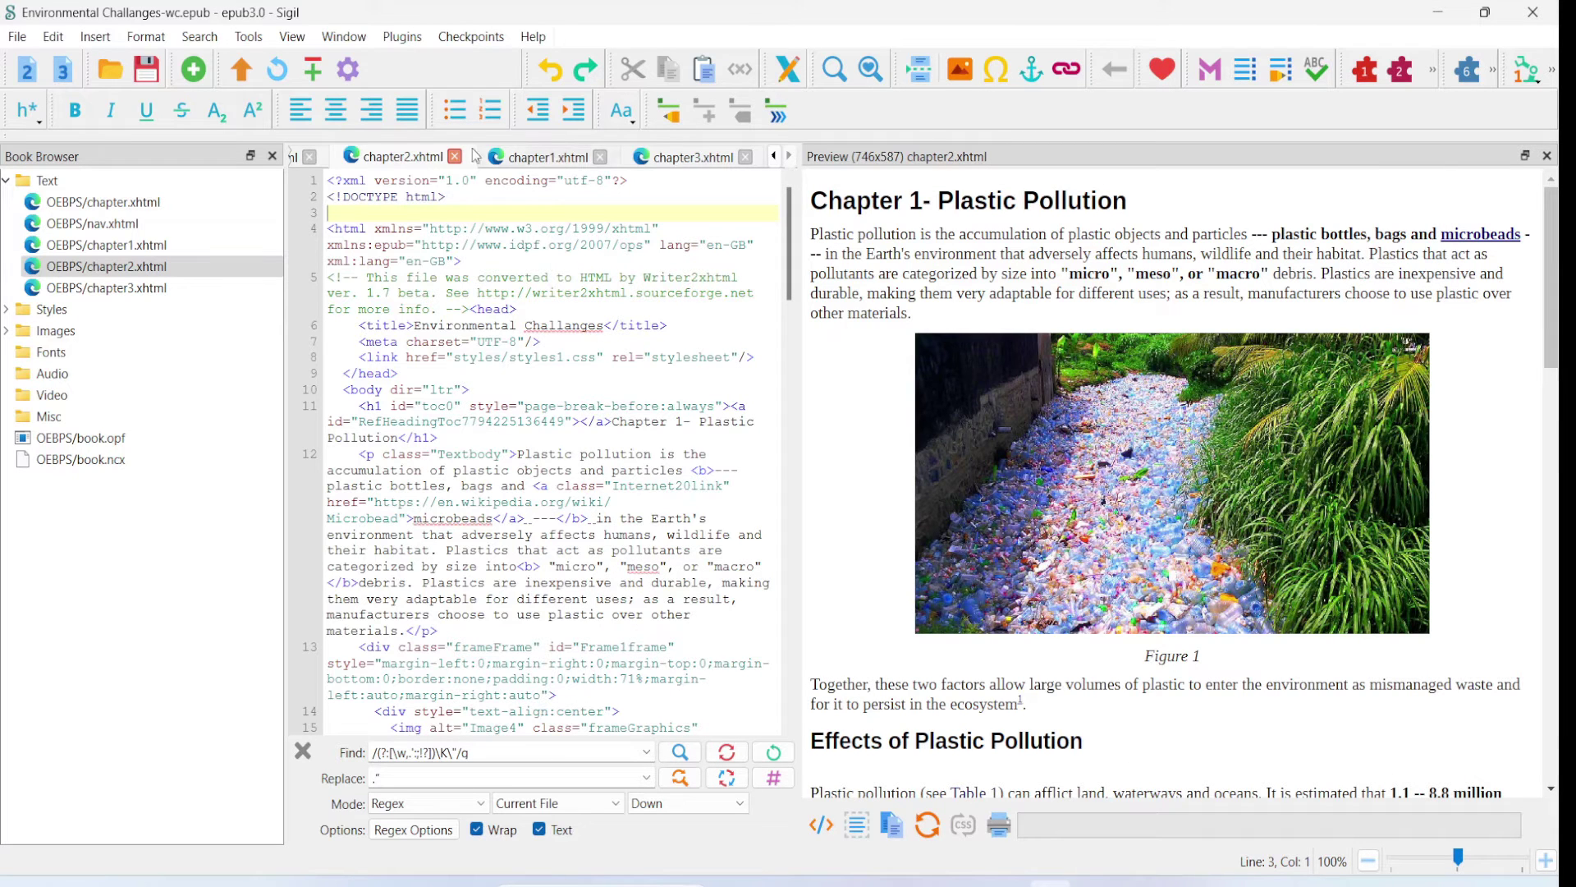
- Run the PunctuationSmarten plugin and set its dash option to '---' = emdash '--' = endash
click(402, 41)
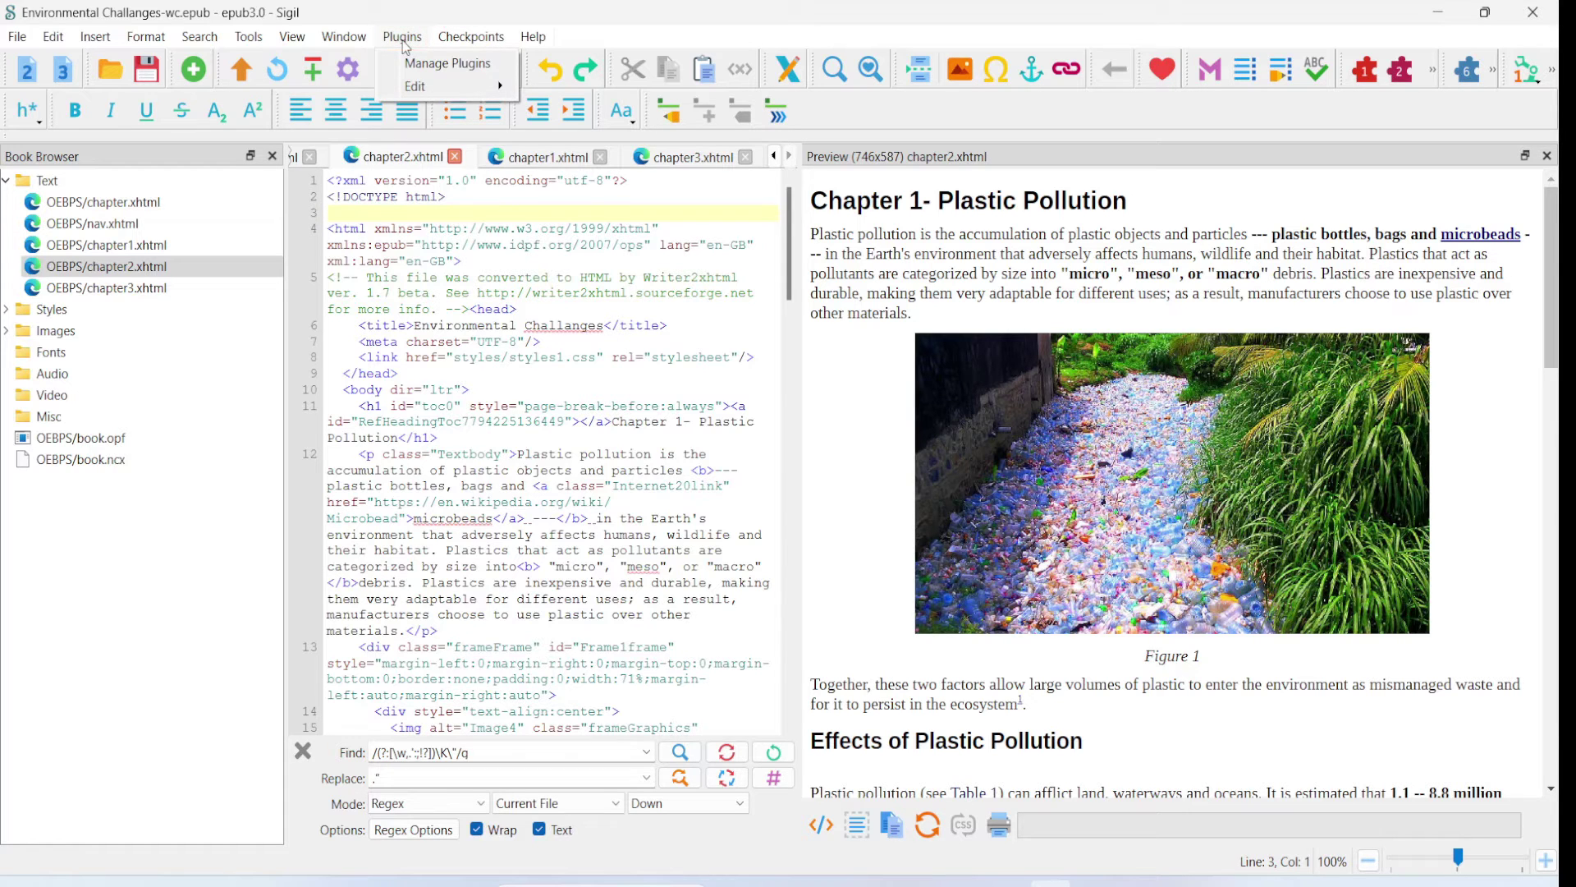
mouse_move(407, 91)
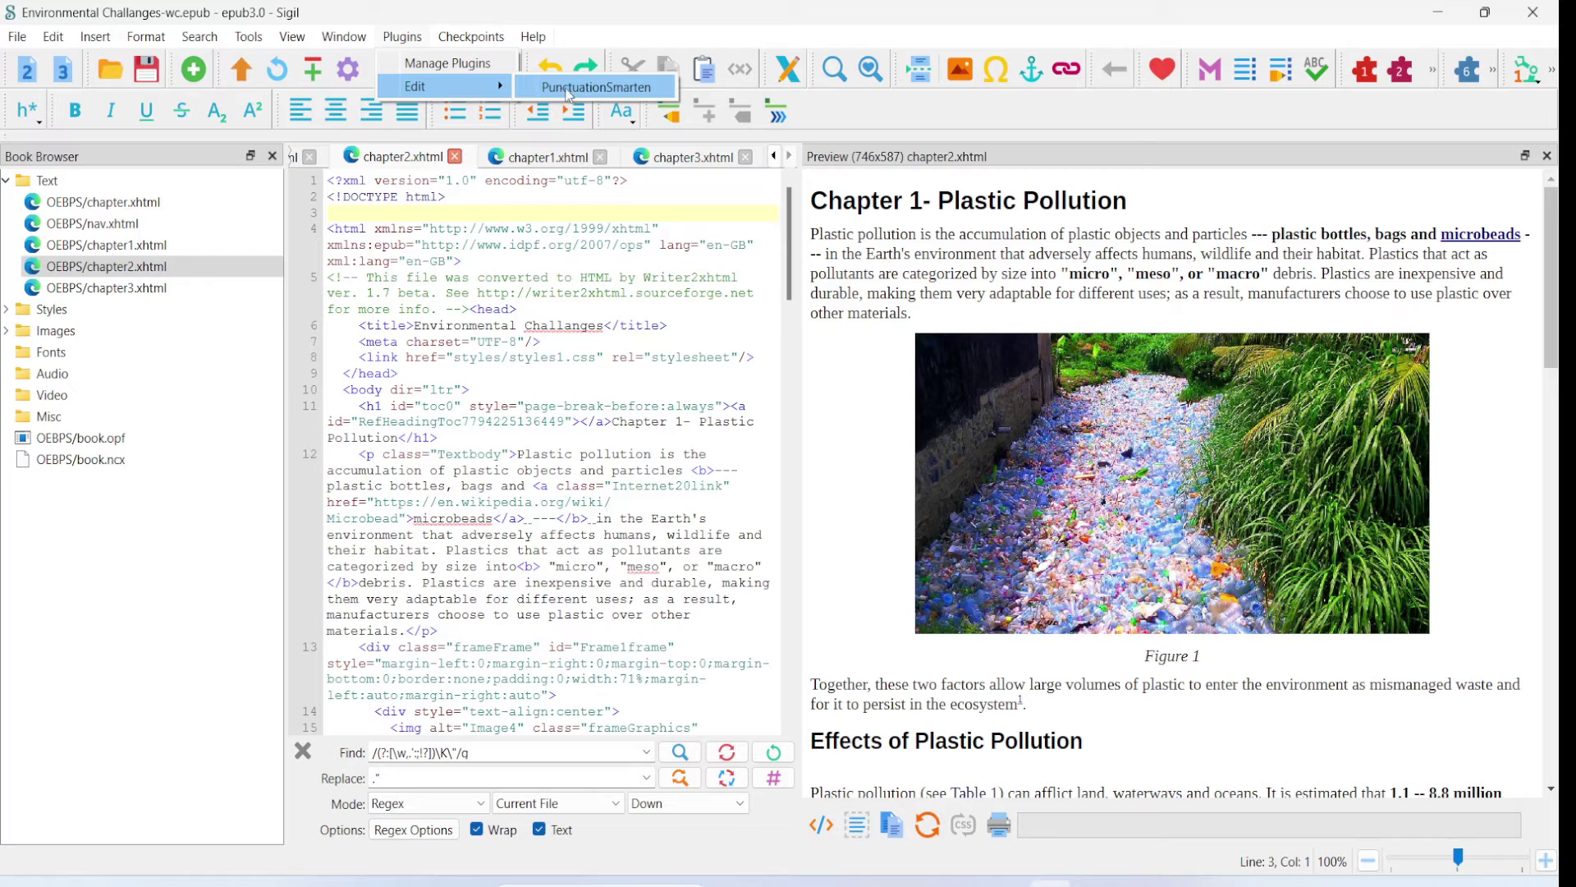
click(631, 87)
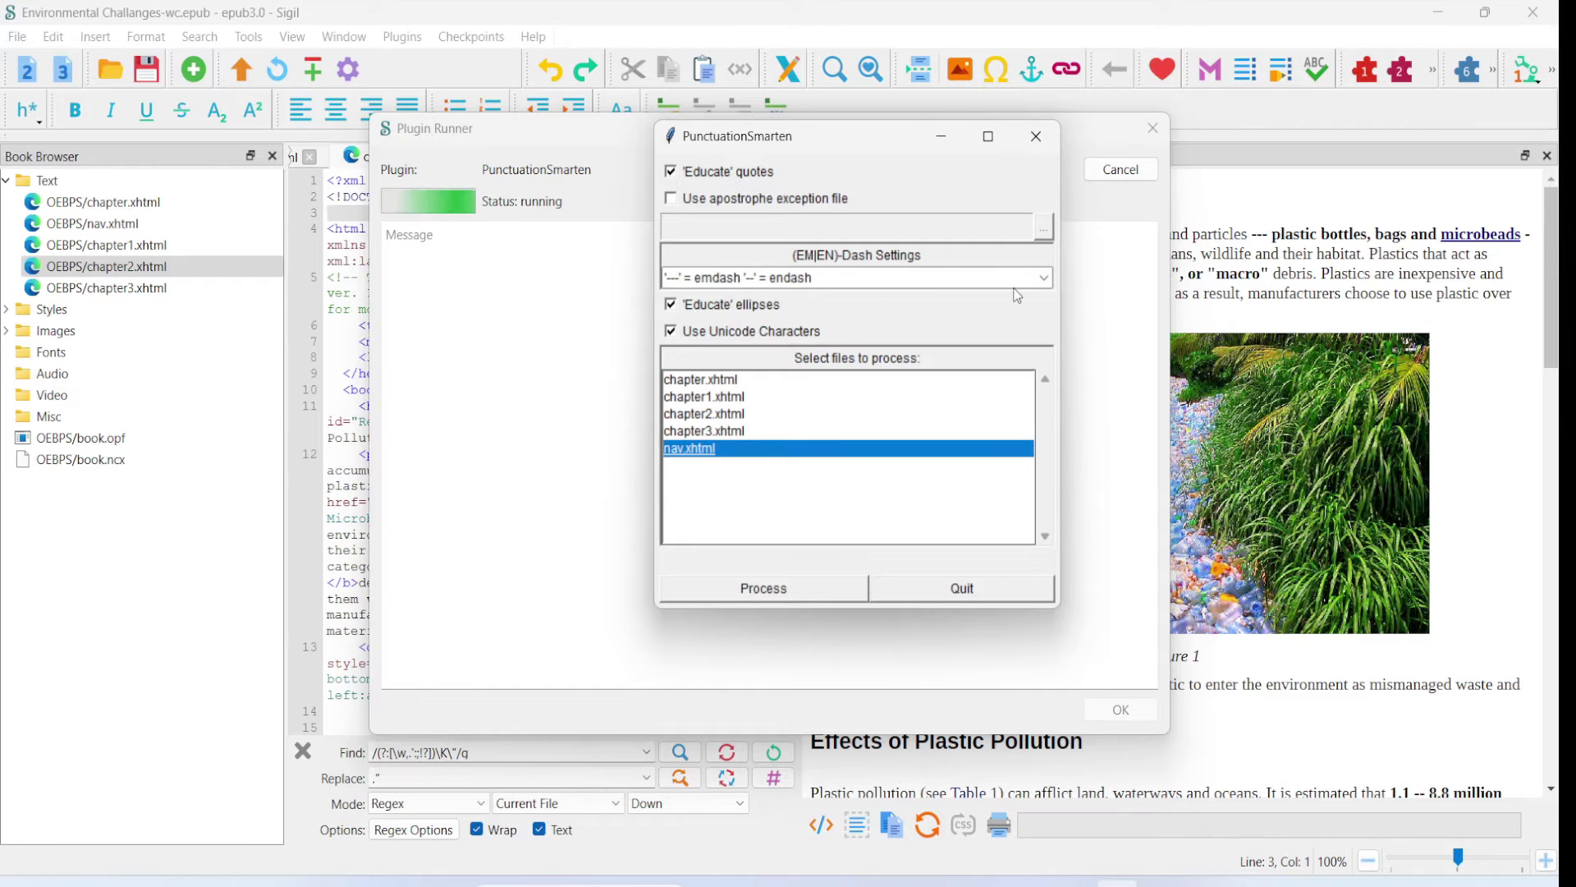
click(1046, 279)
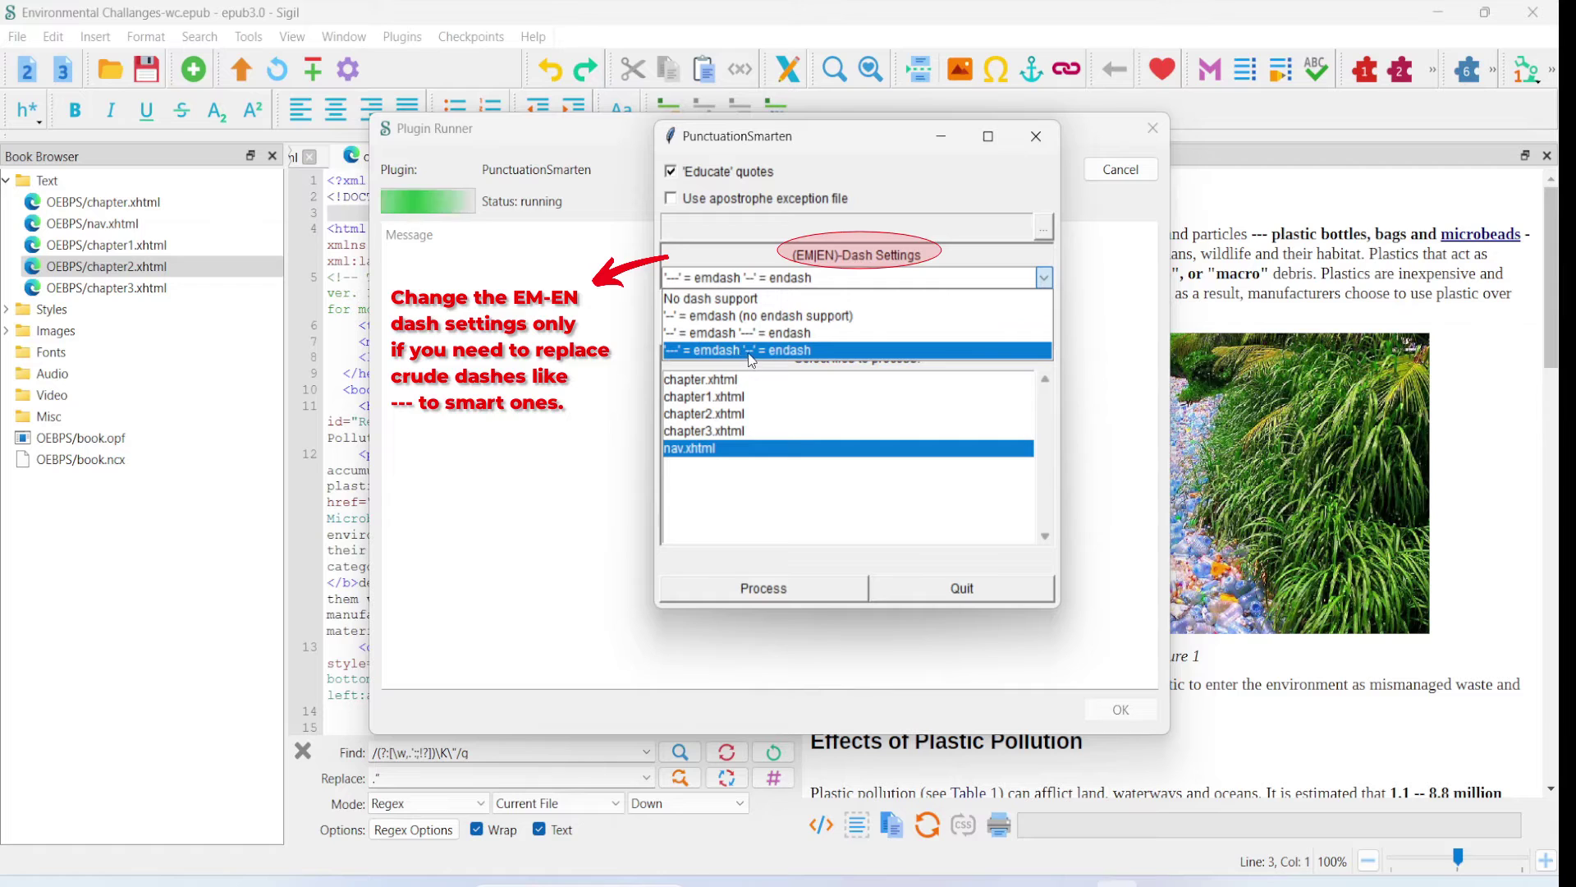
click(805, 353)
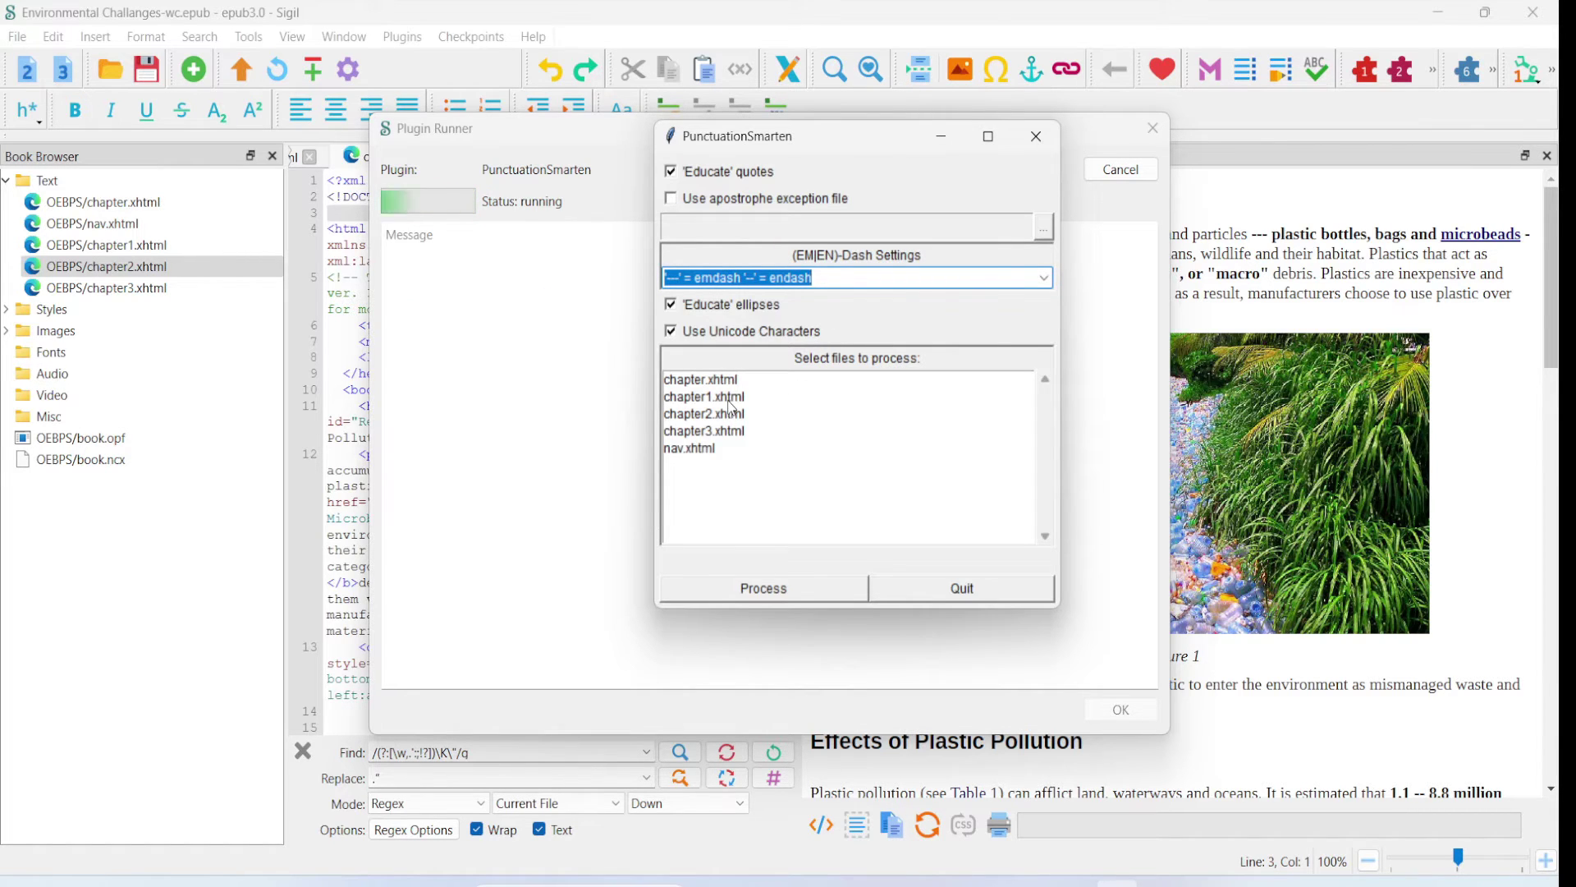
- Process chapter2.xhtml and chapter3.xhtml with PunctuationSmarten and dismiss the plugin runner
drag(733, 413, 735, 431)
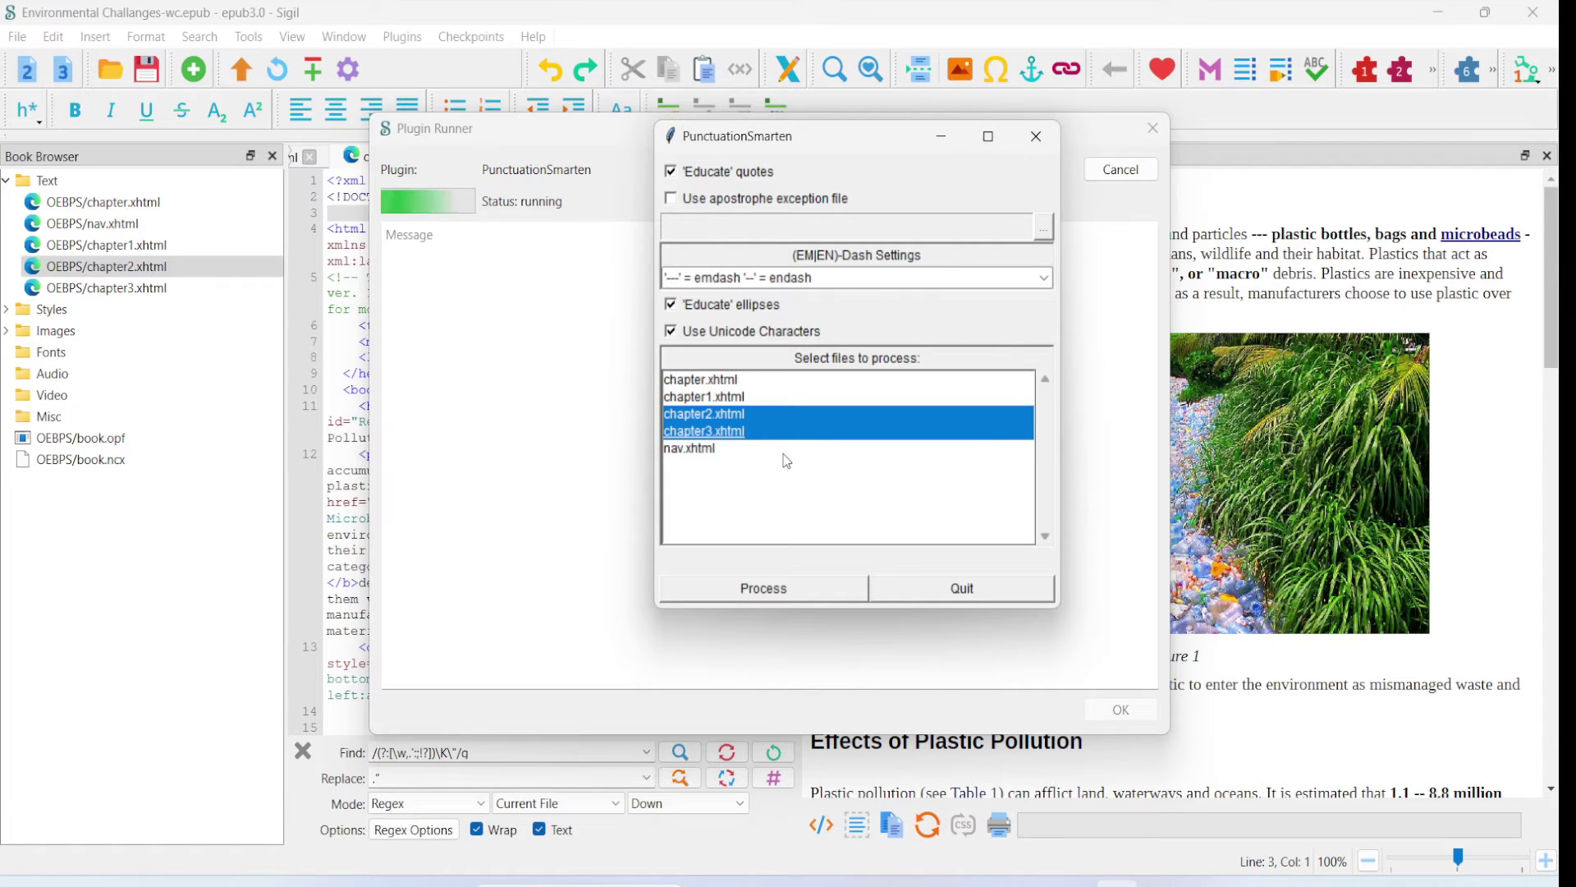
click(760, 591)
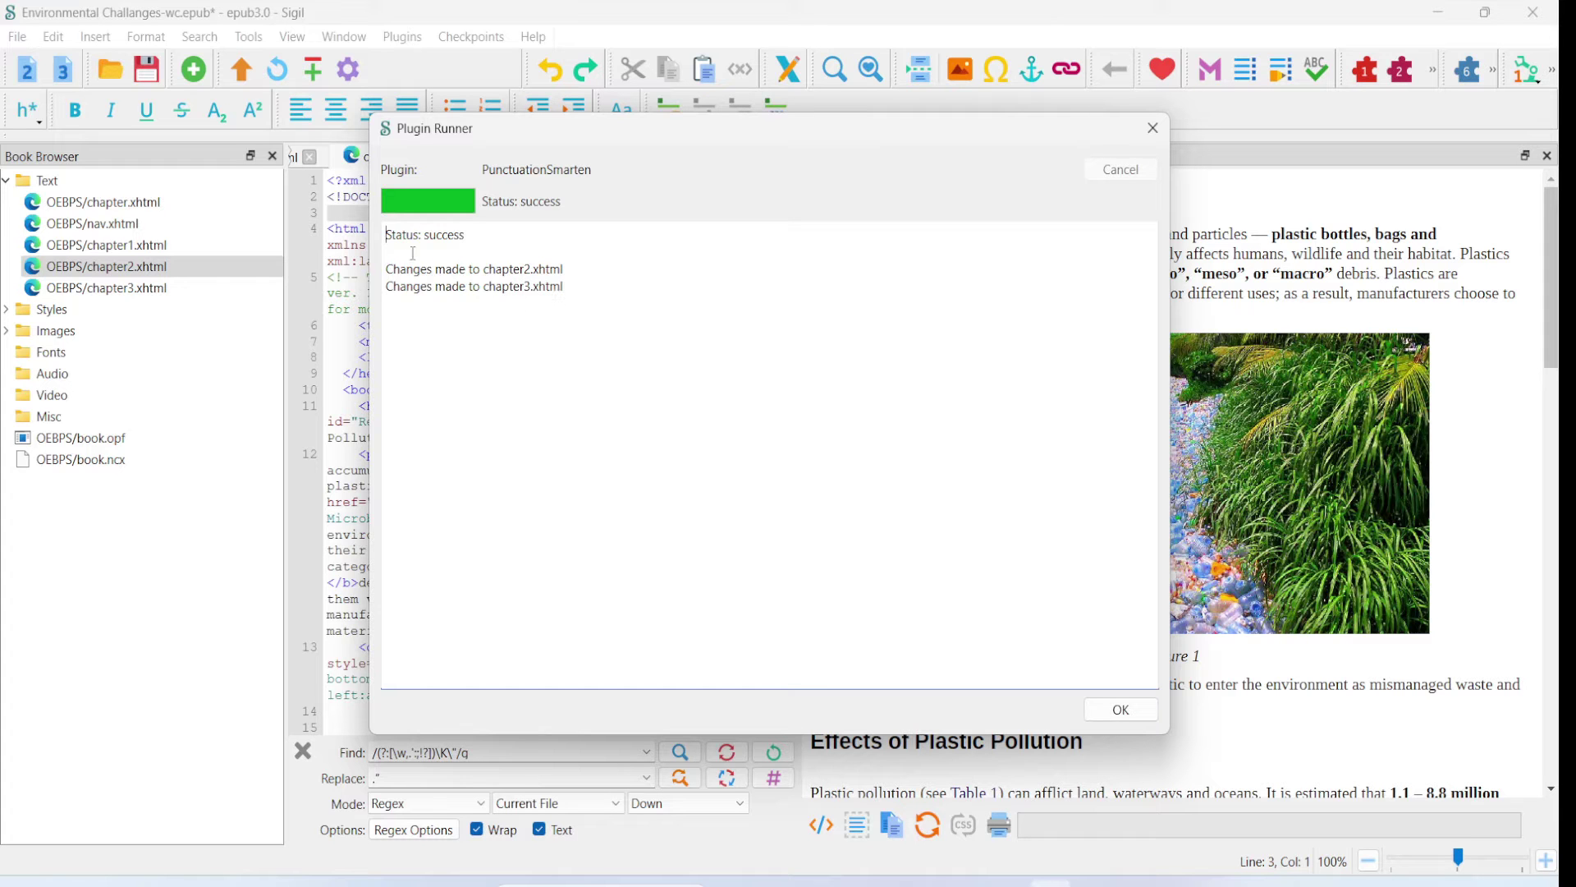
click(1141, 717)
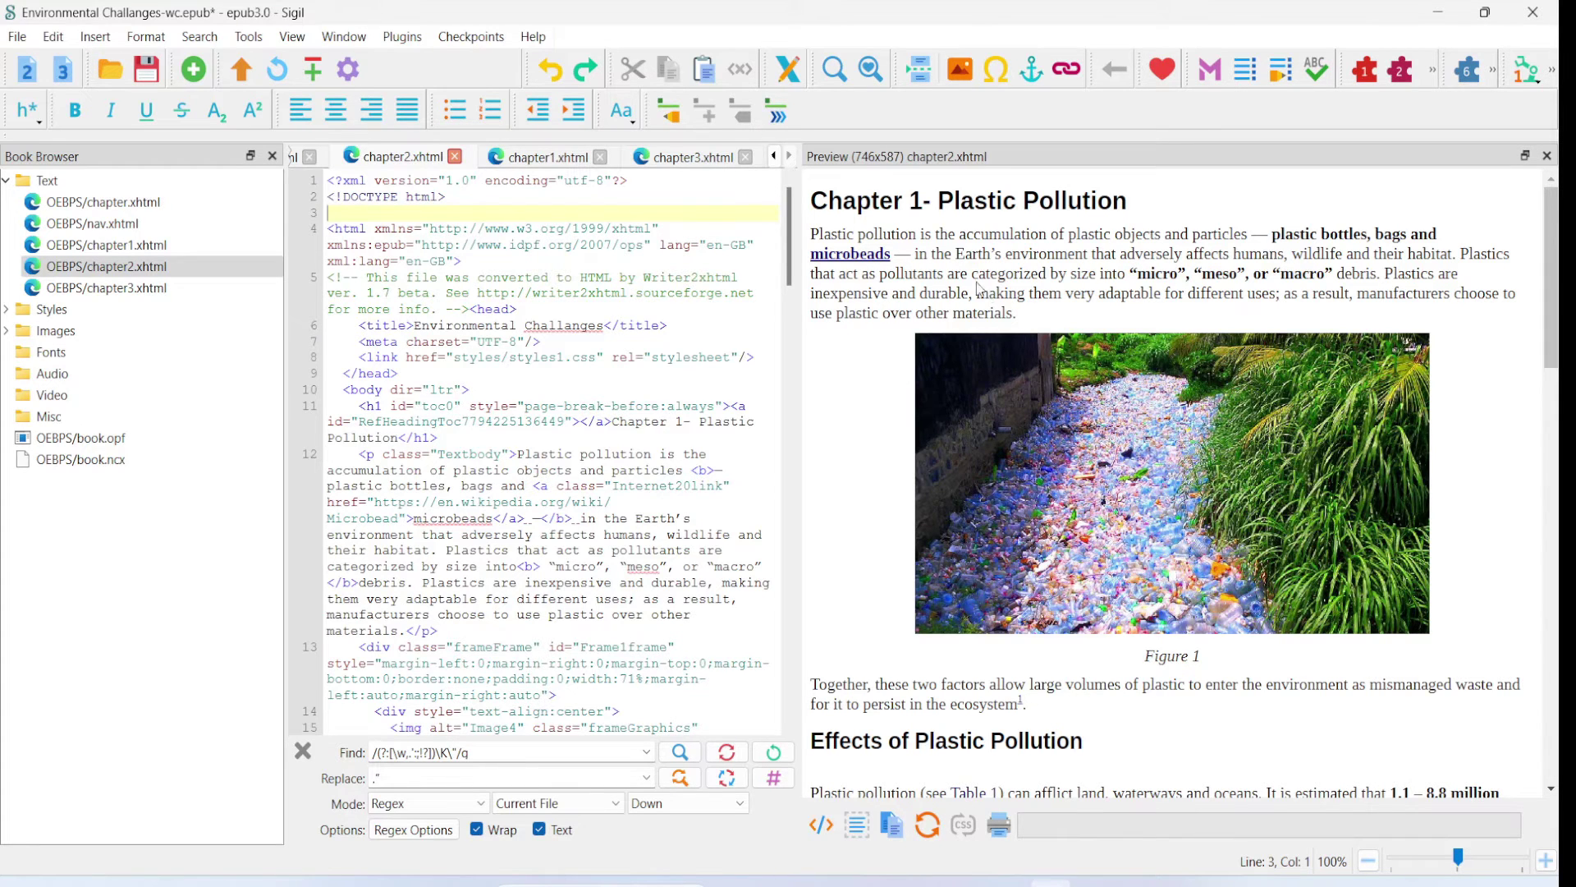
- Examine the converted dashes and quotation marks throughout the preview of chapter2.xhtml
click(1260, 237)
scroll(1262, 243, down, 5)
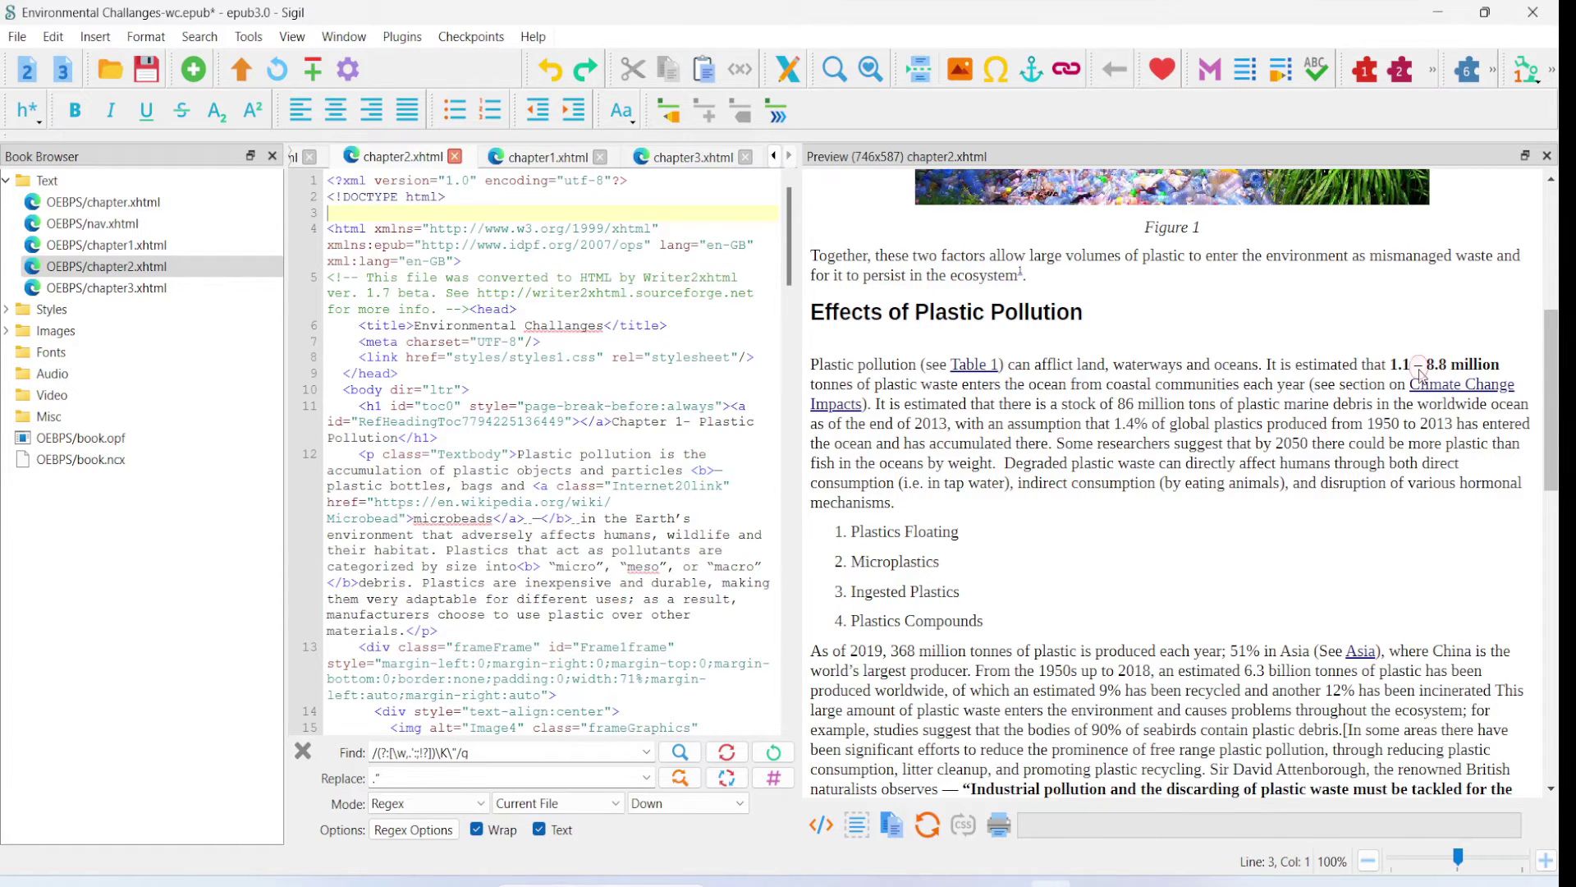
click(1419, 366)
scroll(988, 630, down, 10)
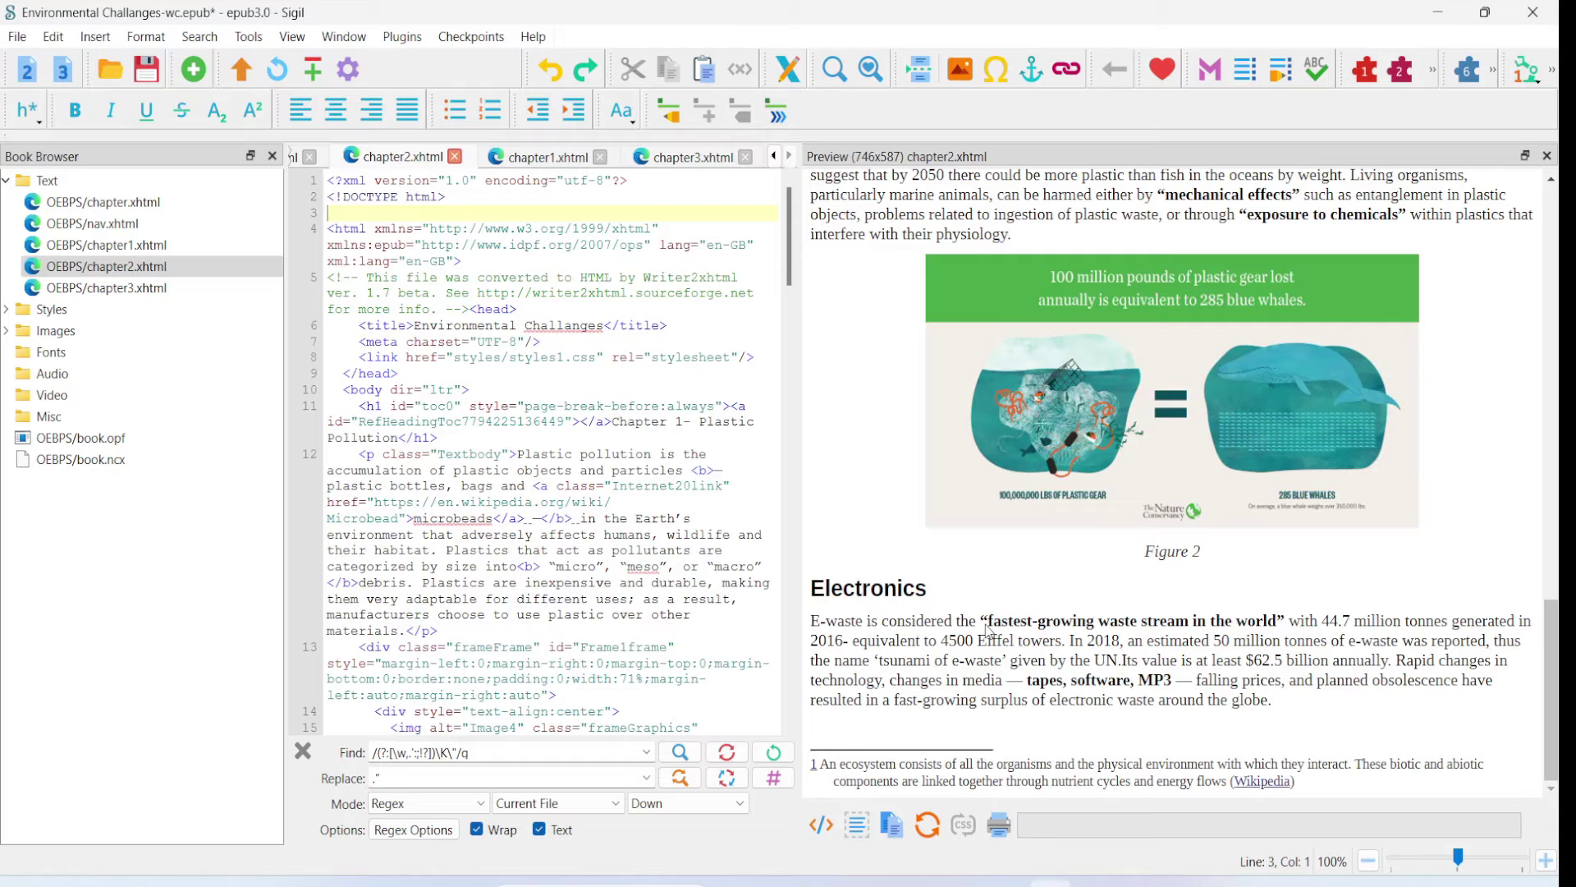
click(982, 620)
click(1283, 619)
- Open chapter3.xhtml and check its smart quotes and em dashes in the preview
double_click(145, 287)
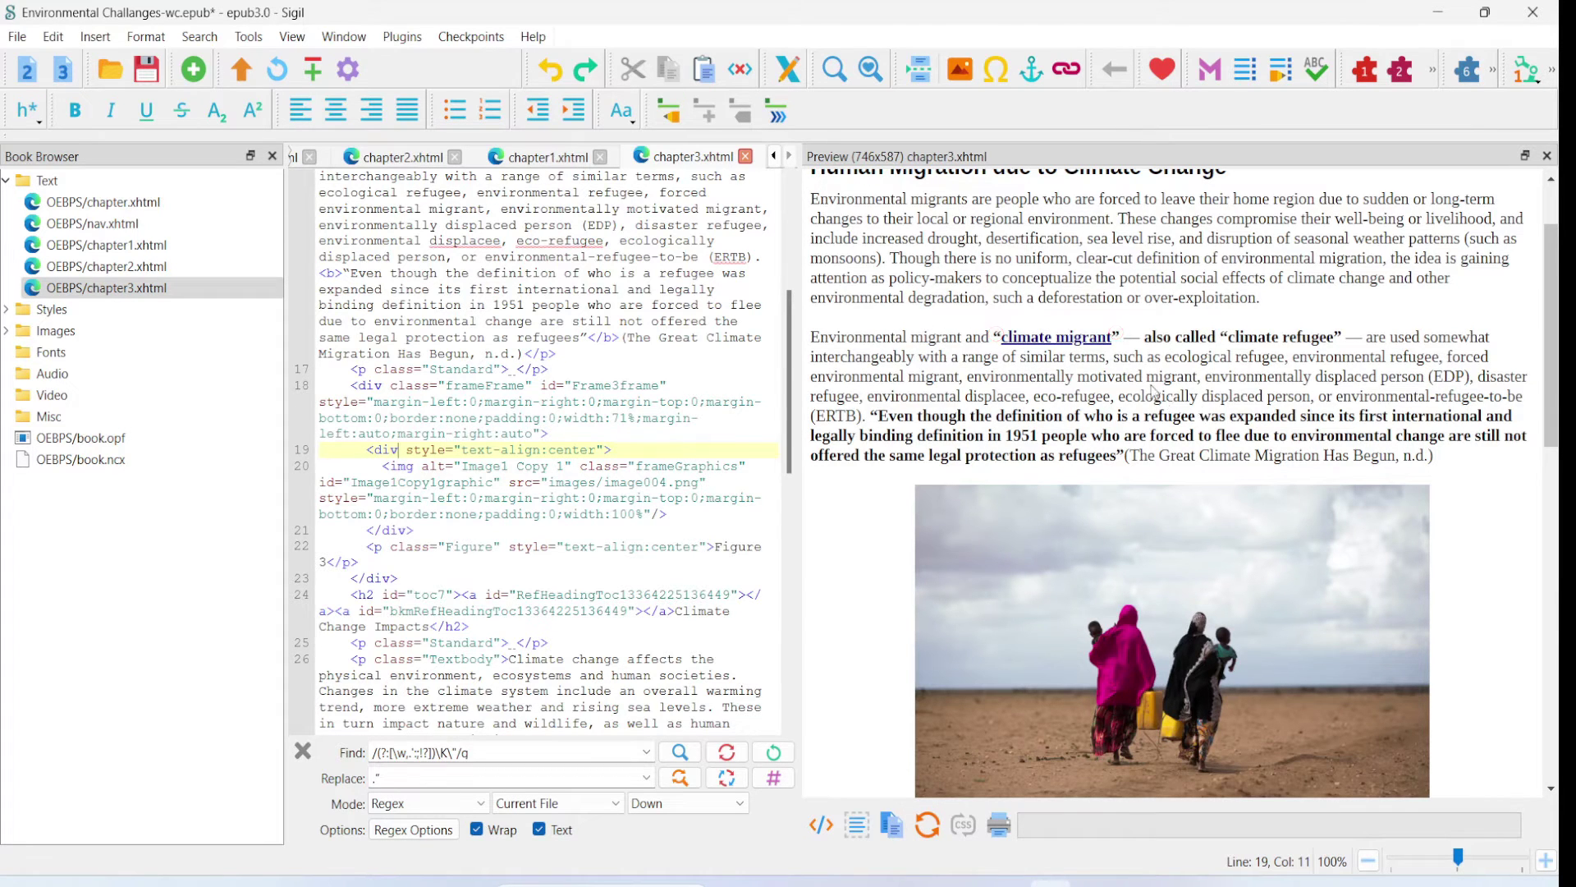
scroll(1129, 374, up, 2)
scroll(1126, 368, down, 3)
scroll(1127, 367, up, 3)
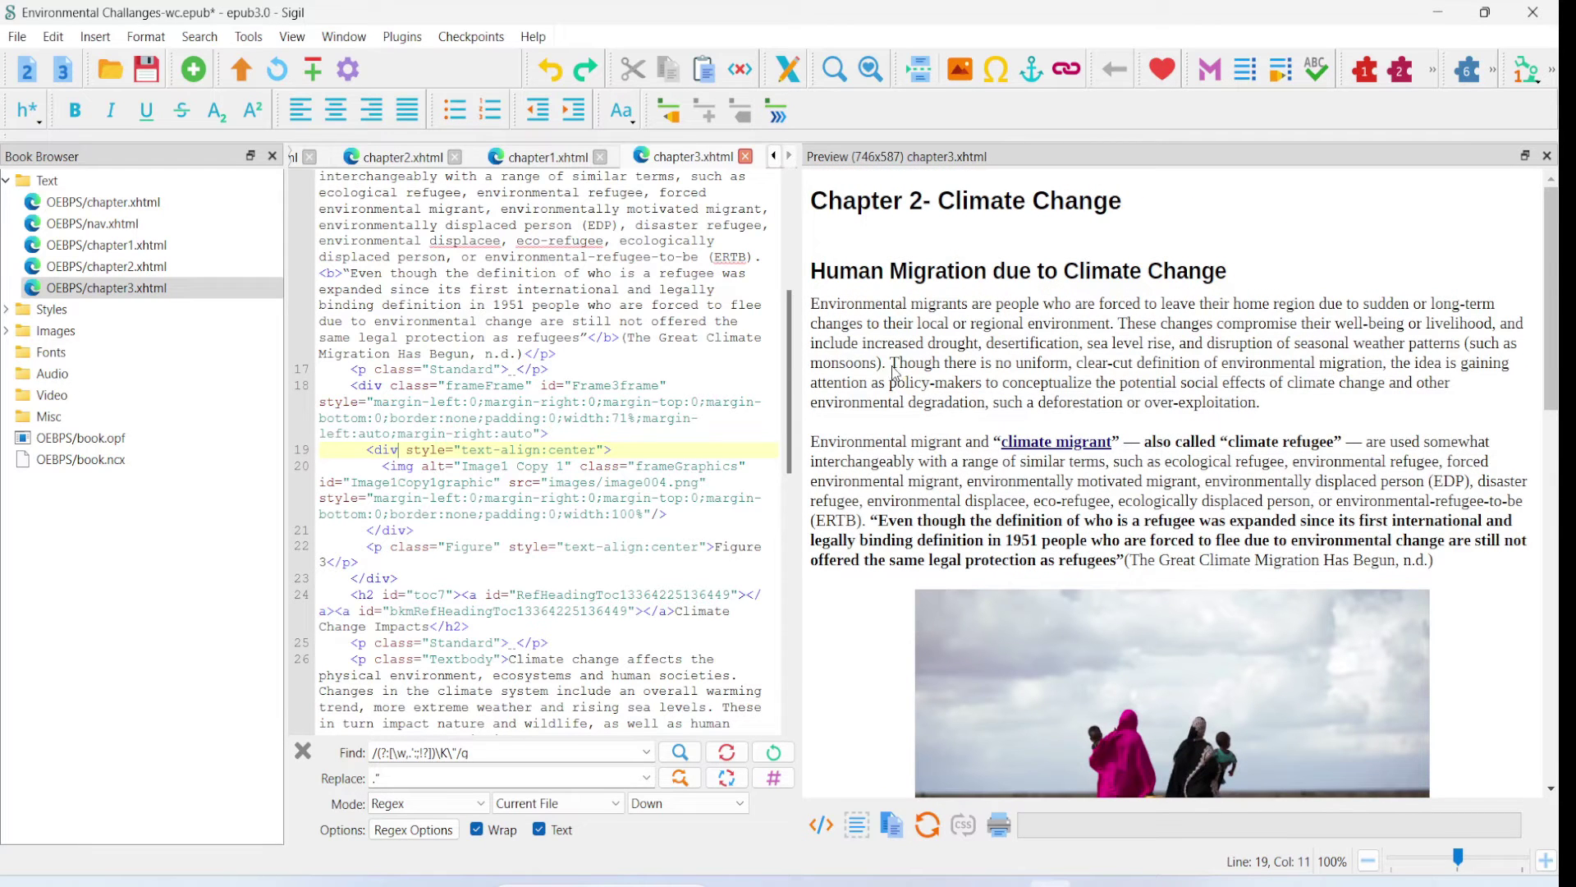
click(402, 37)
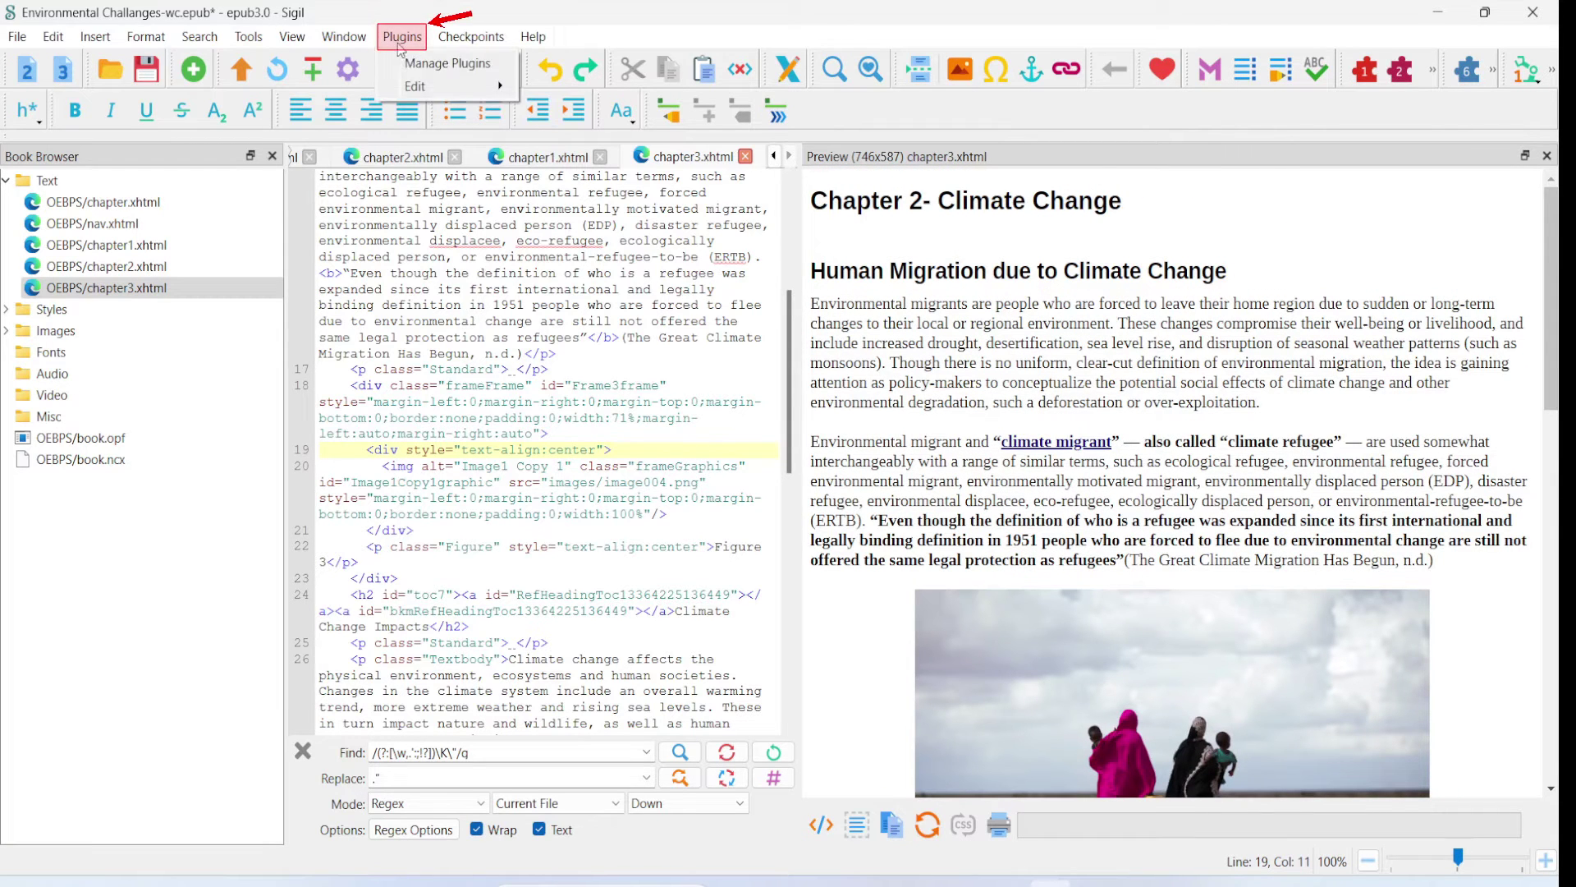
mouse_move(413, 92)
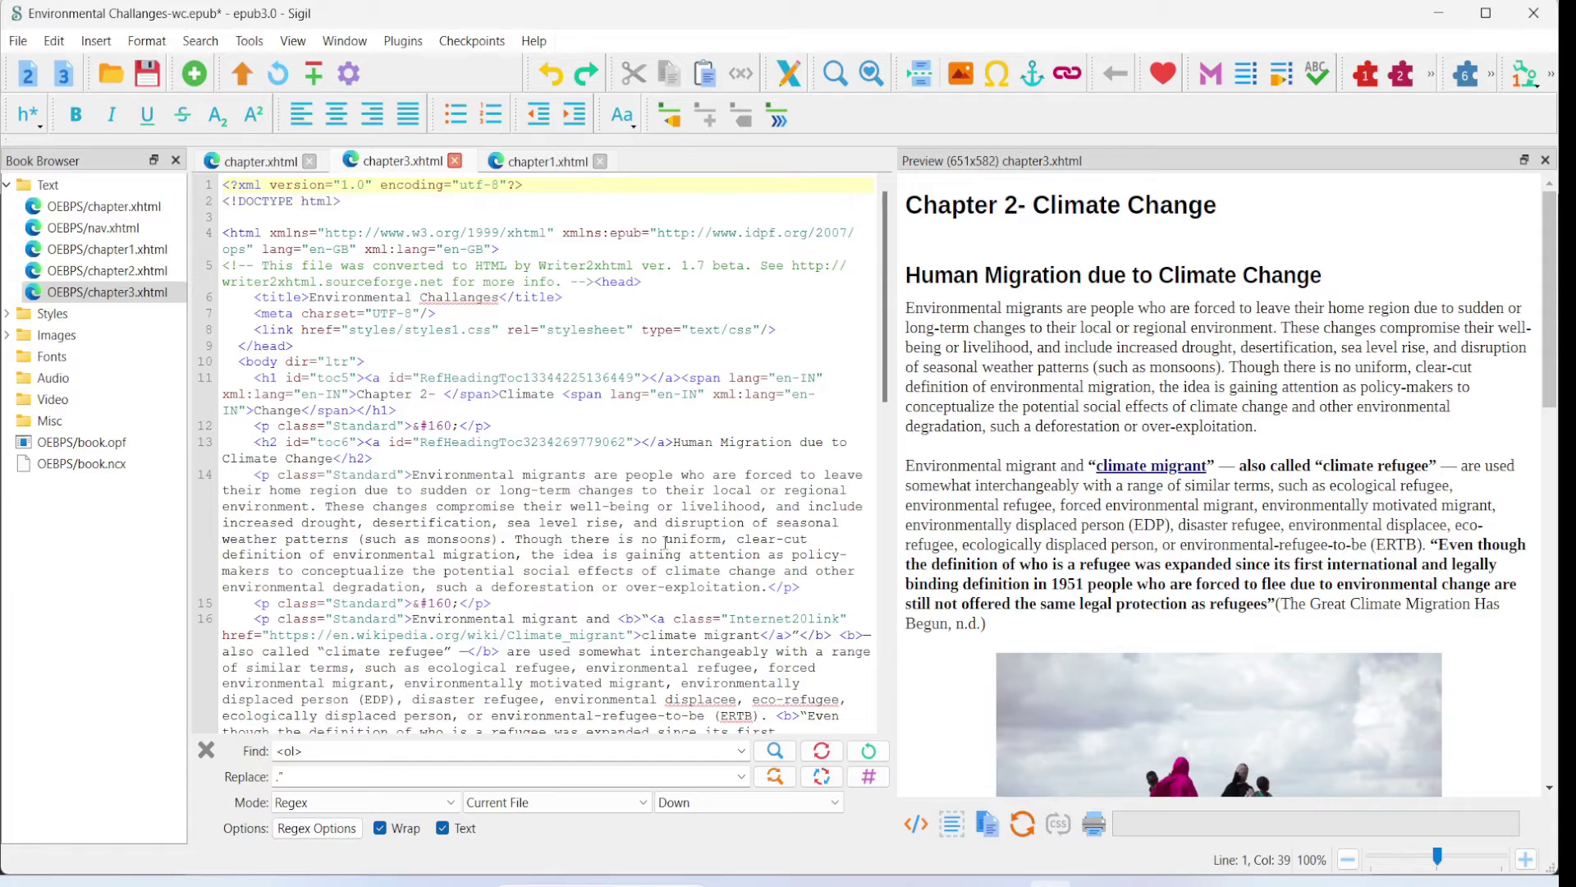
- Switch to Zotero to view the My Ebook references, and look at the Zotero website in the browser
key(alt+Tab)
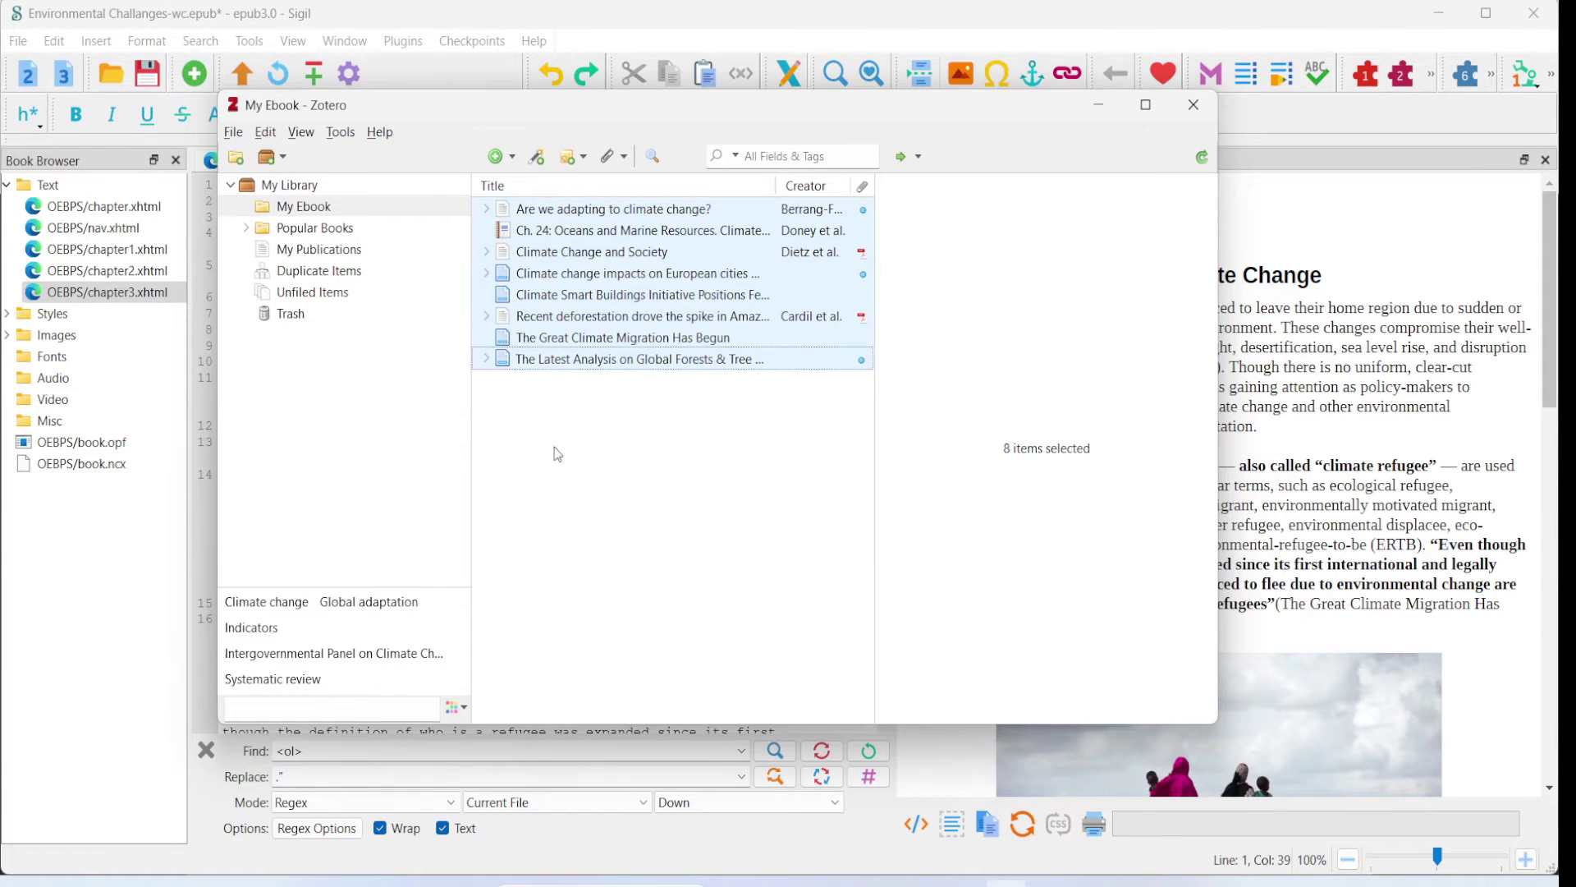
click(1096, 883)
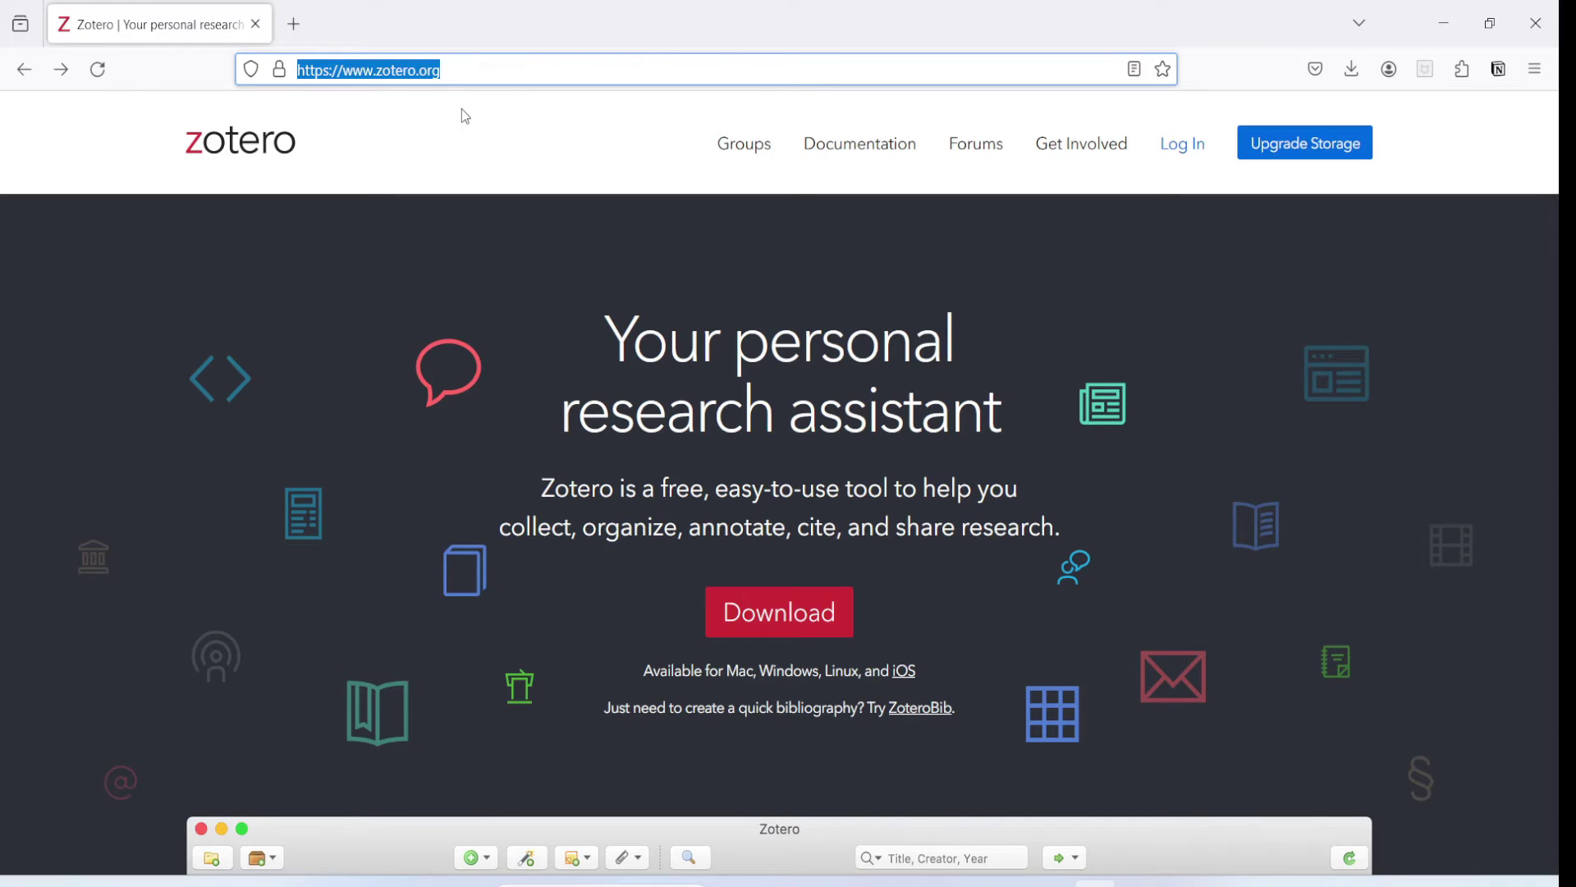
click(1439, 33)
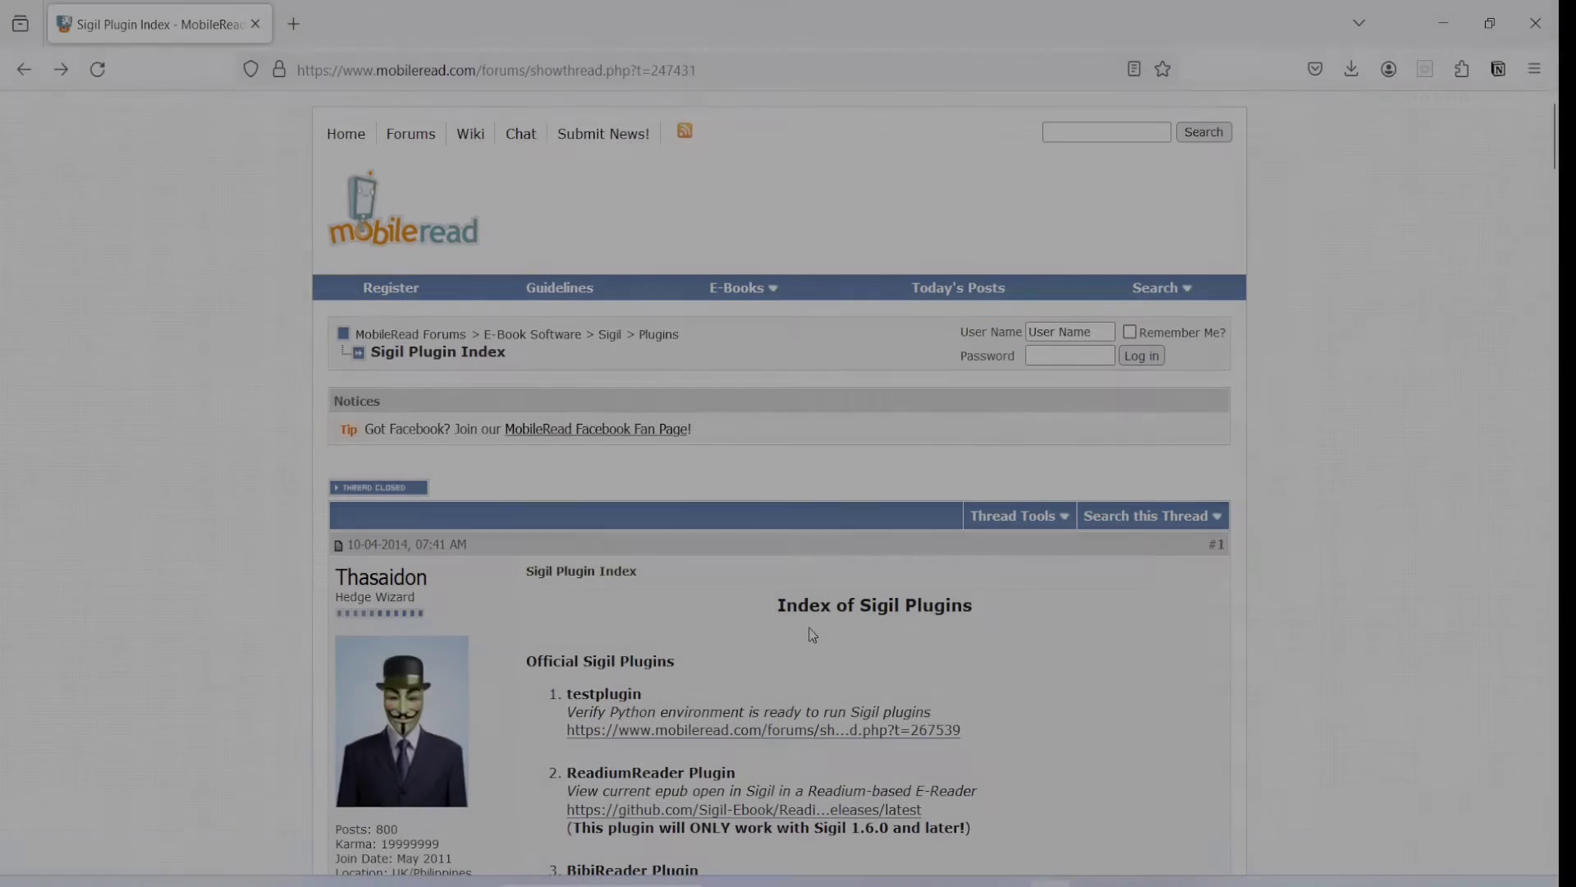
- Find the ZoteroRefsImport entry among the third-party plugins in the Sigil Plugin Index and open its thread
scroll(810, 632, down, 10)
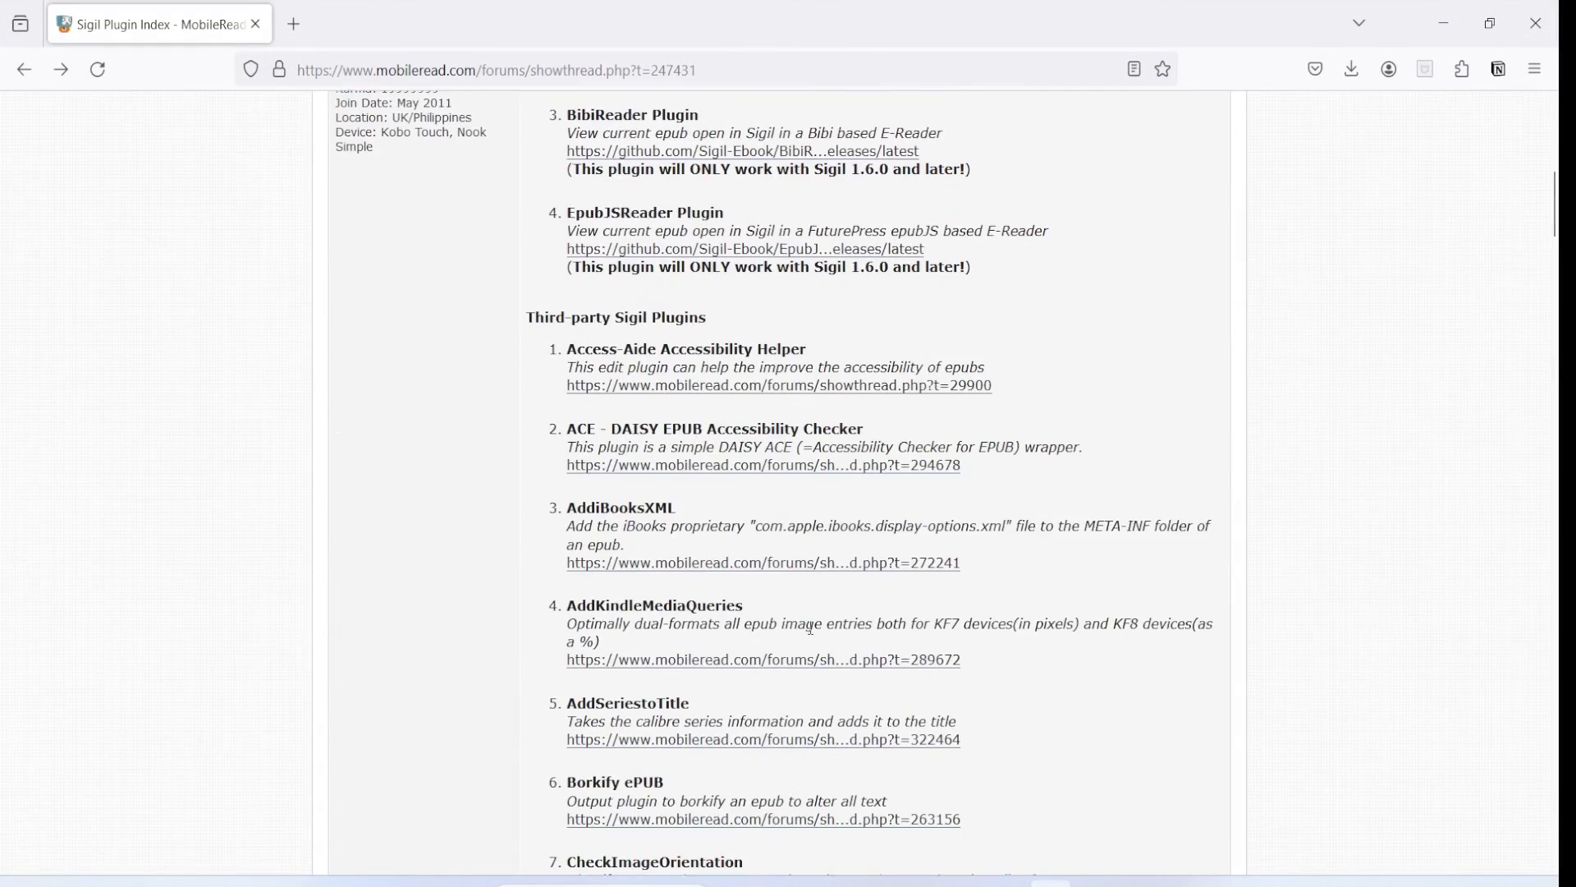
scroll(810, 632, down, 15)
scroll(812, 637, down, 15)
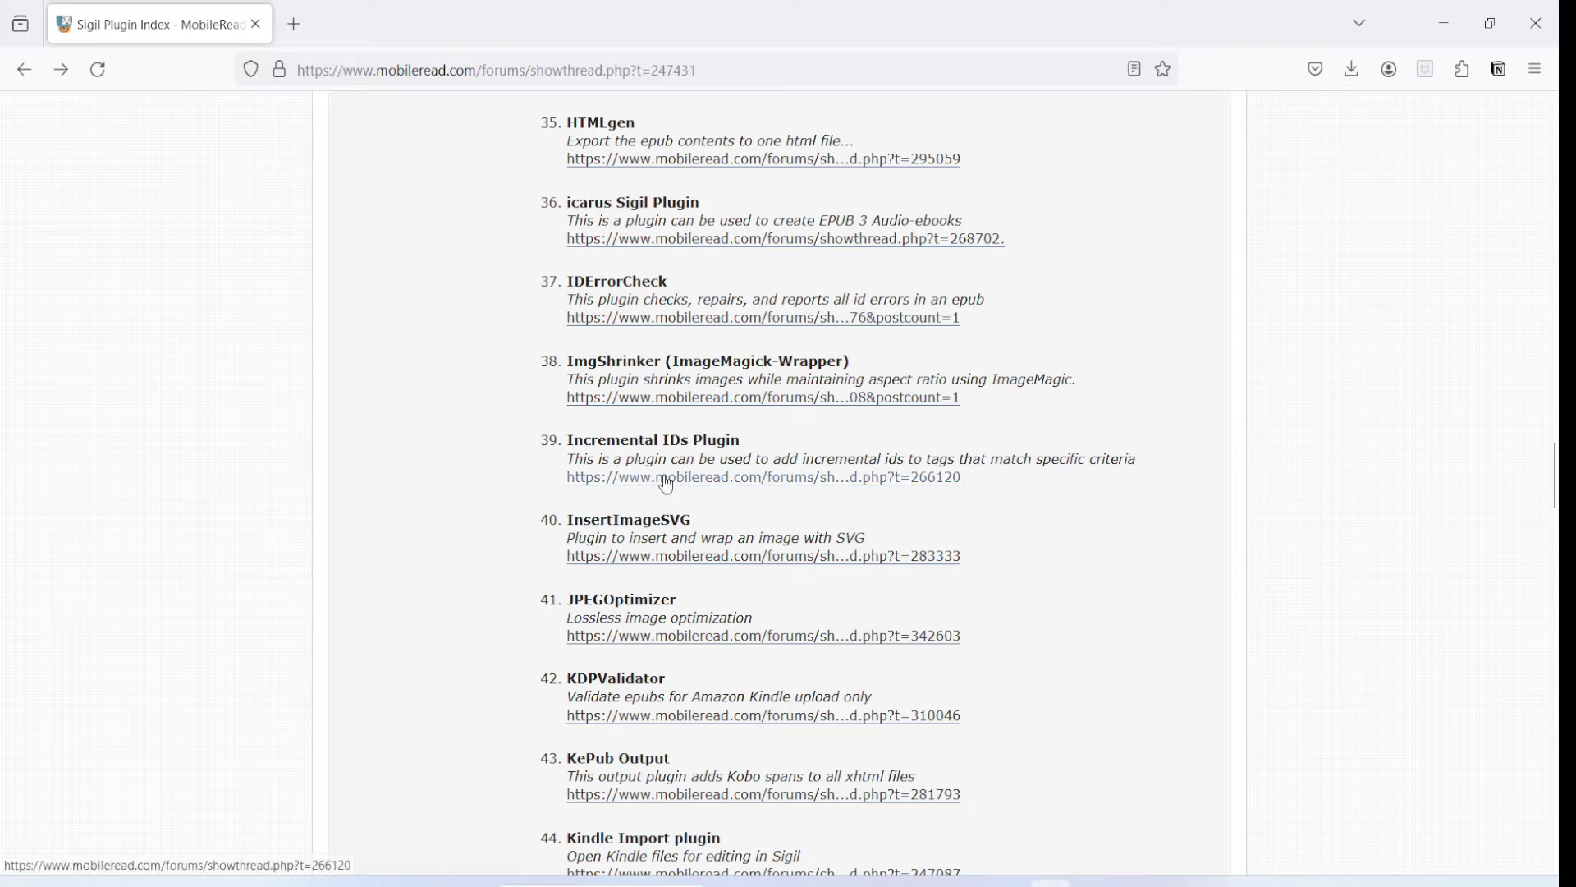
scroll(714, 513, down, 8)
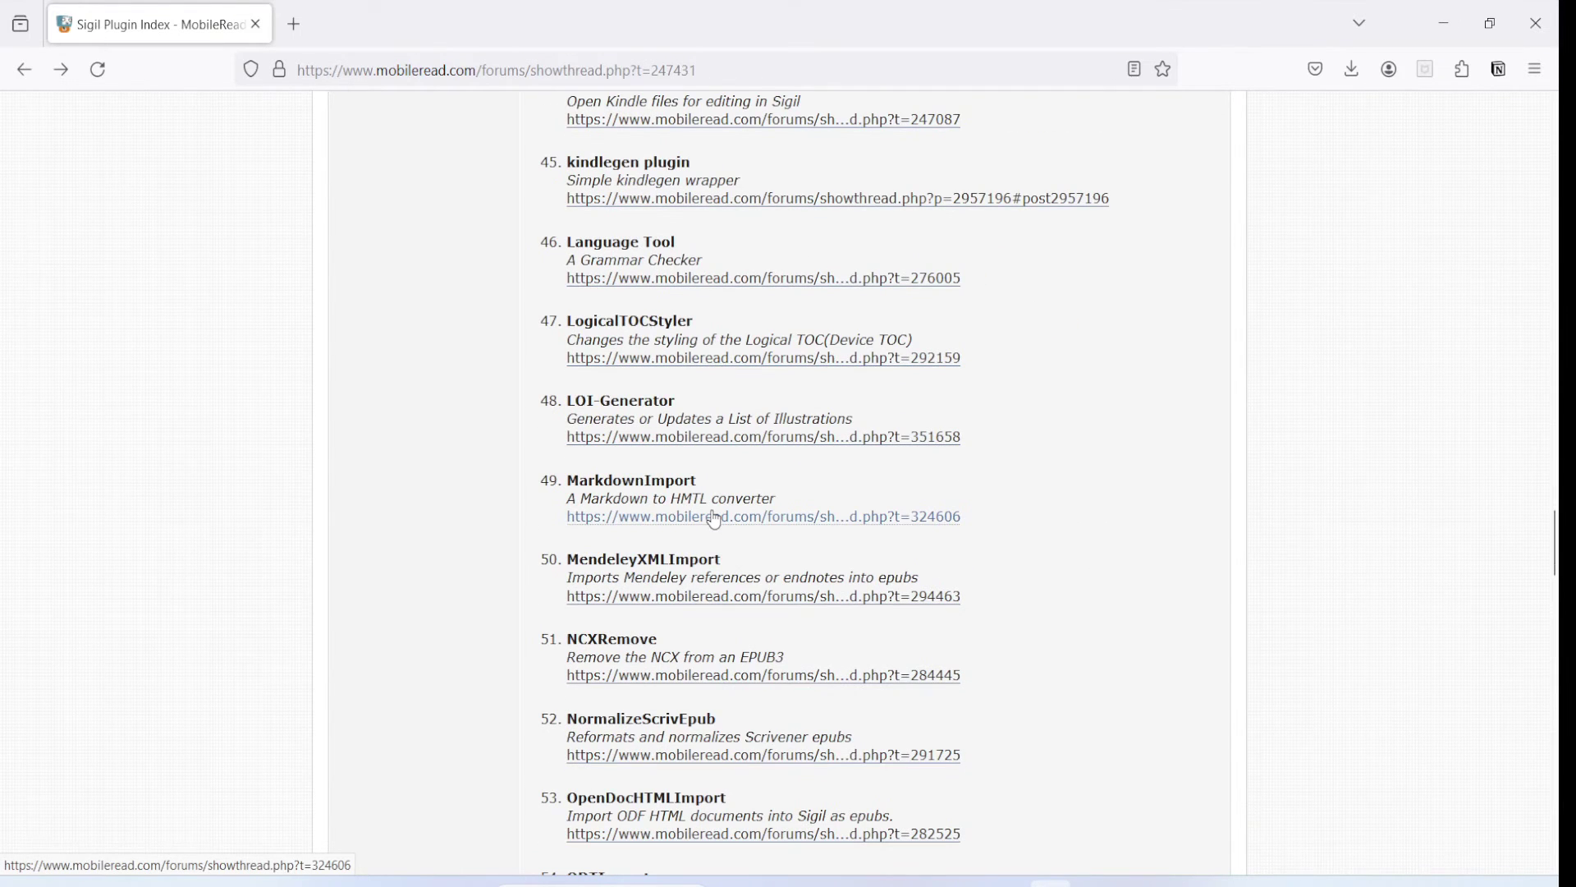
scroll(714, 519, down, 8)
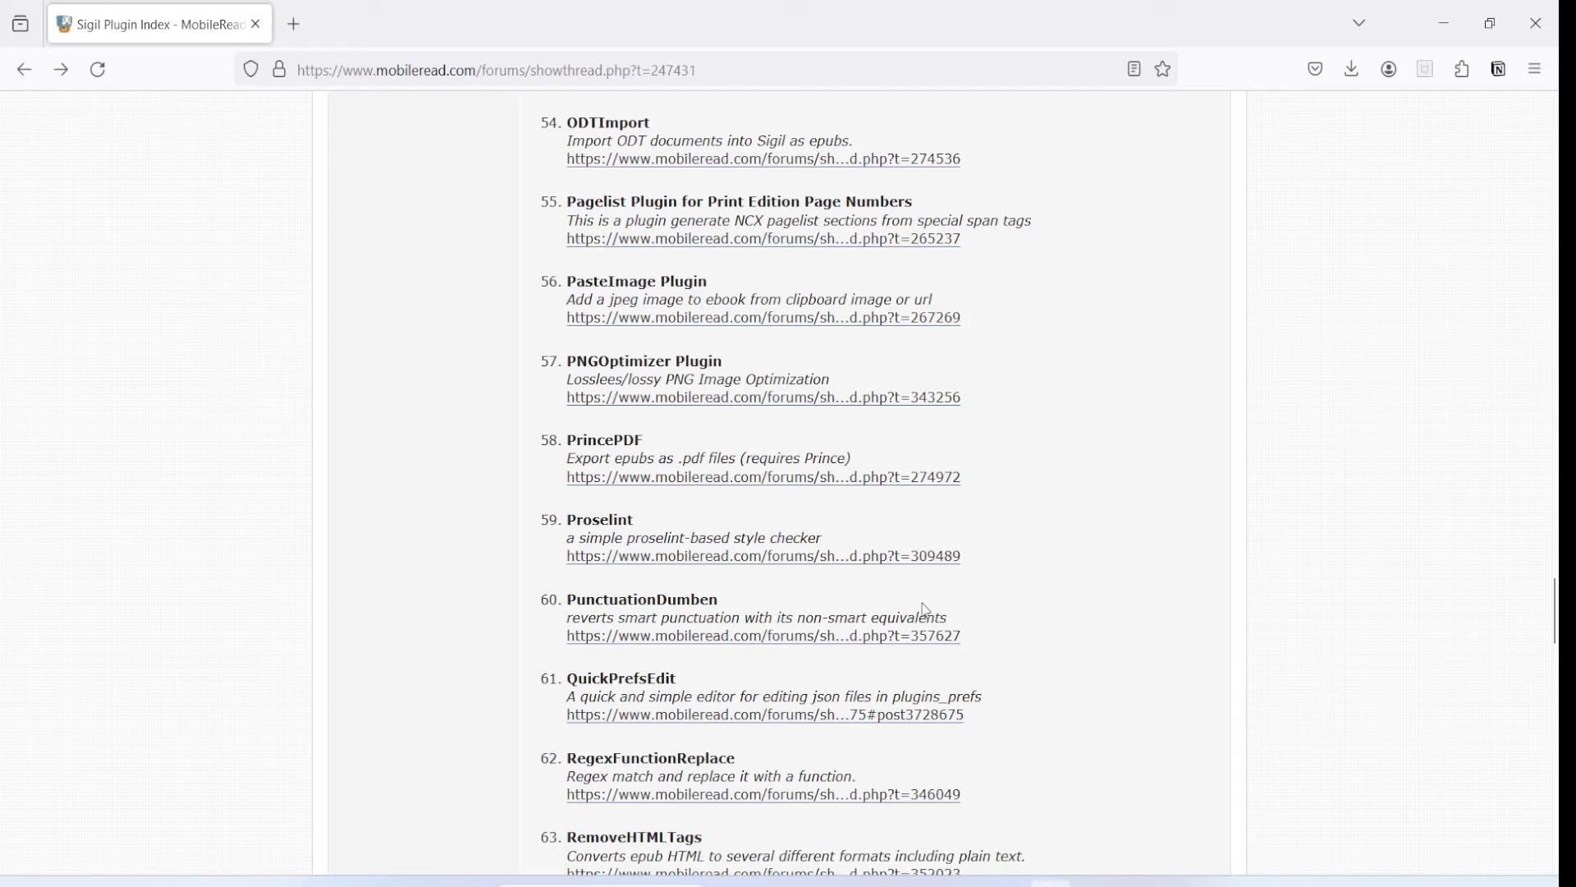
scroll(923, 614, down, 15)
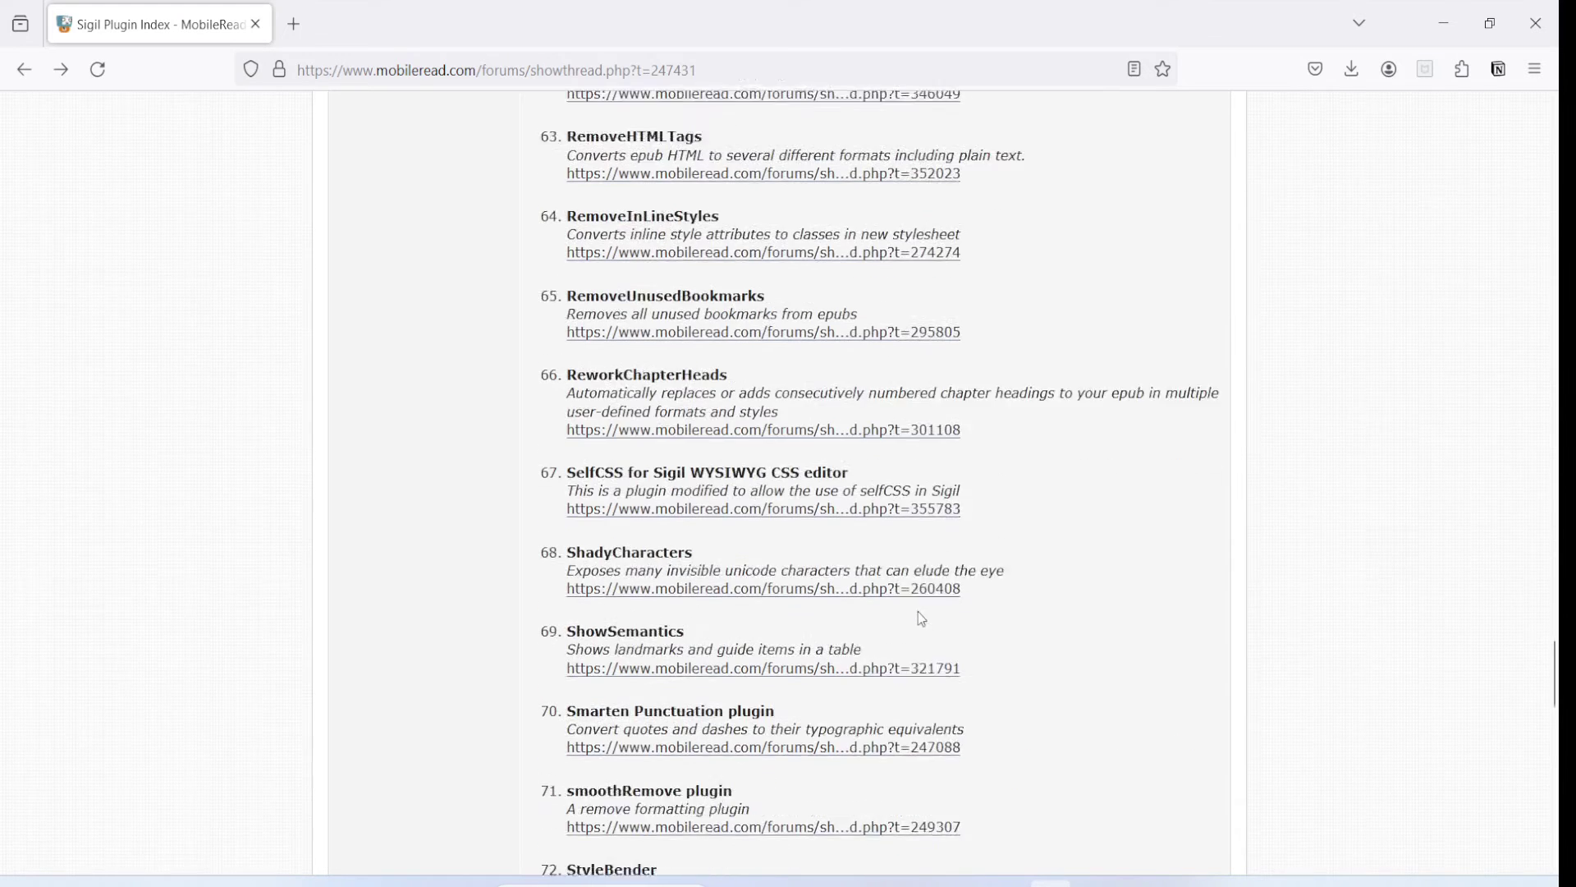
scroll(916, 621, down, 10)
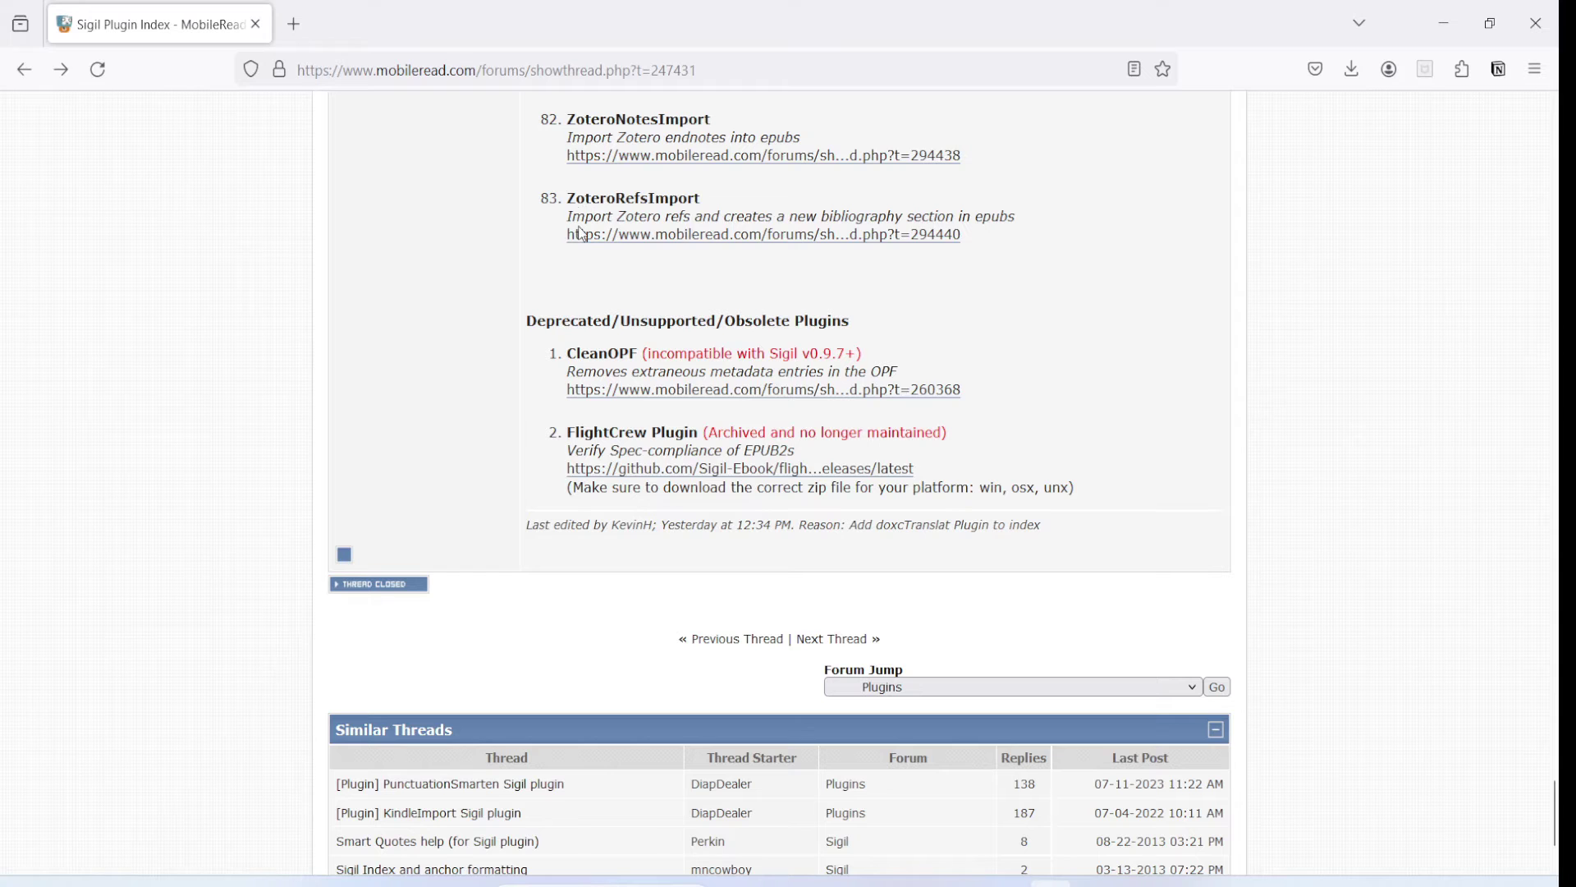
click(656, 235)
- Download the attached ZoteroRefsImport_v011.zip from the thread's first post
scroll(748, 400, down, 5)
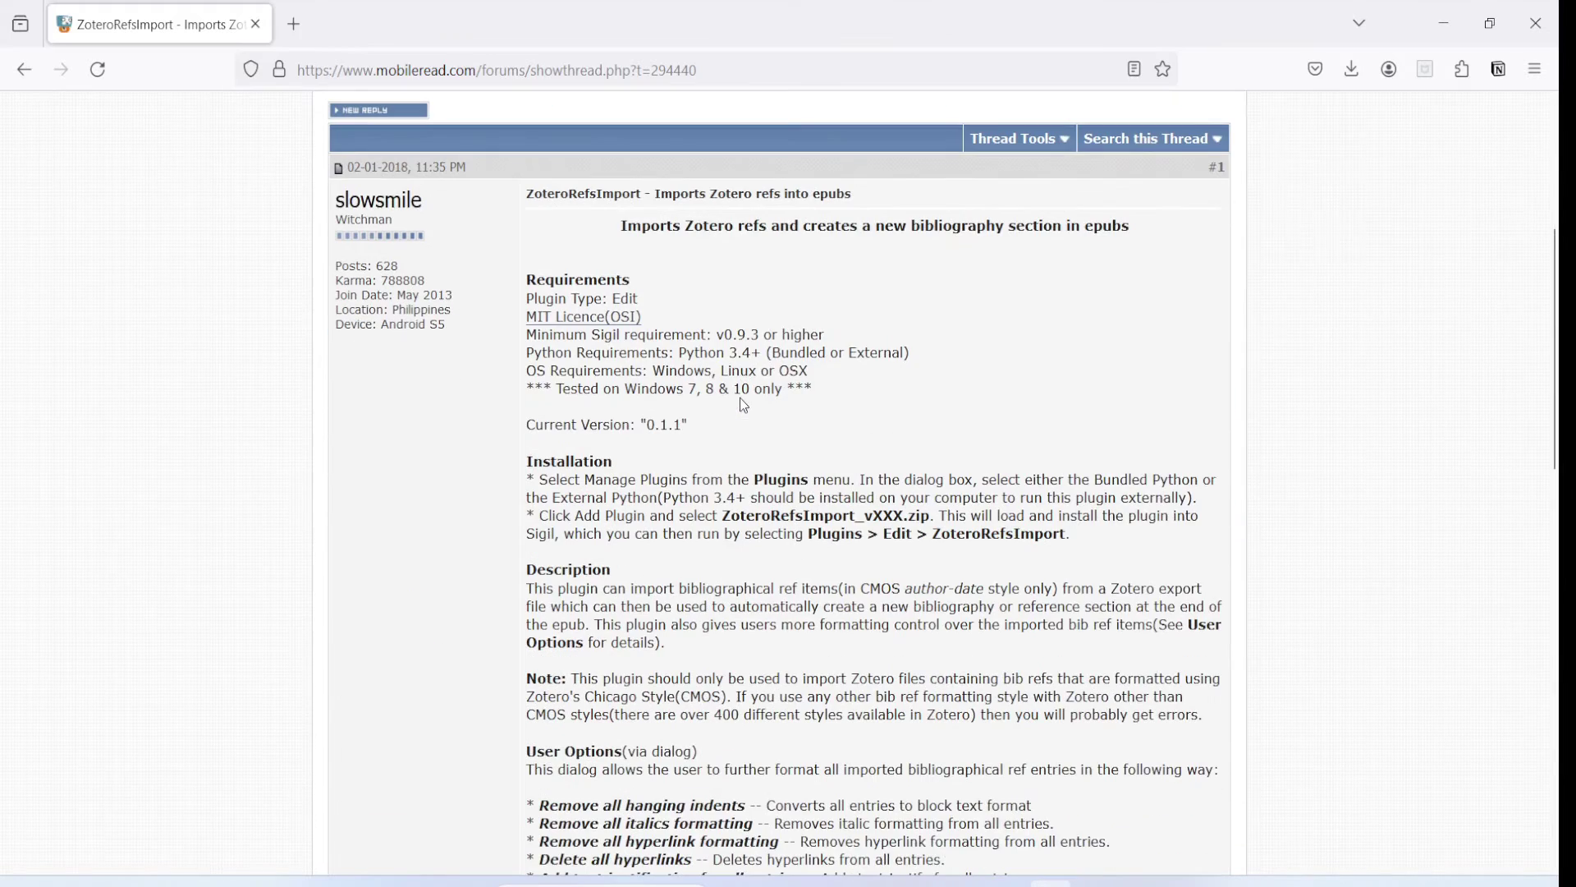
scroll(662, 428, down, 5)
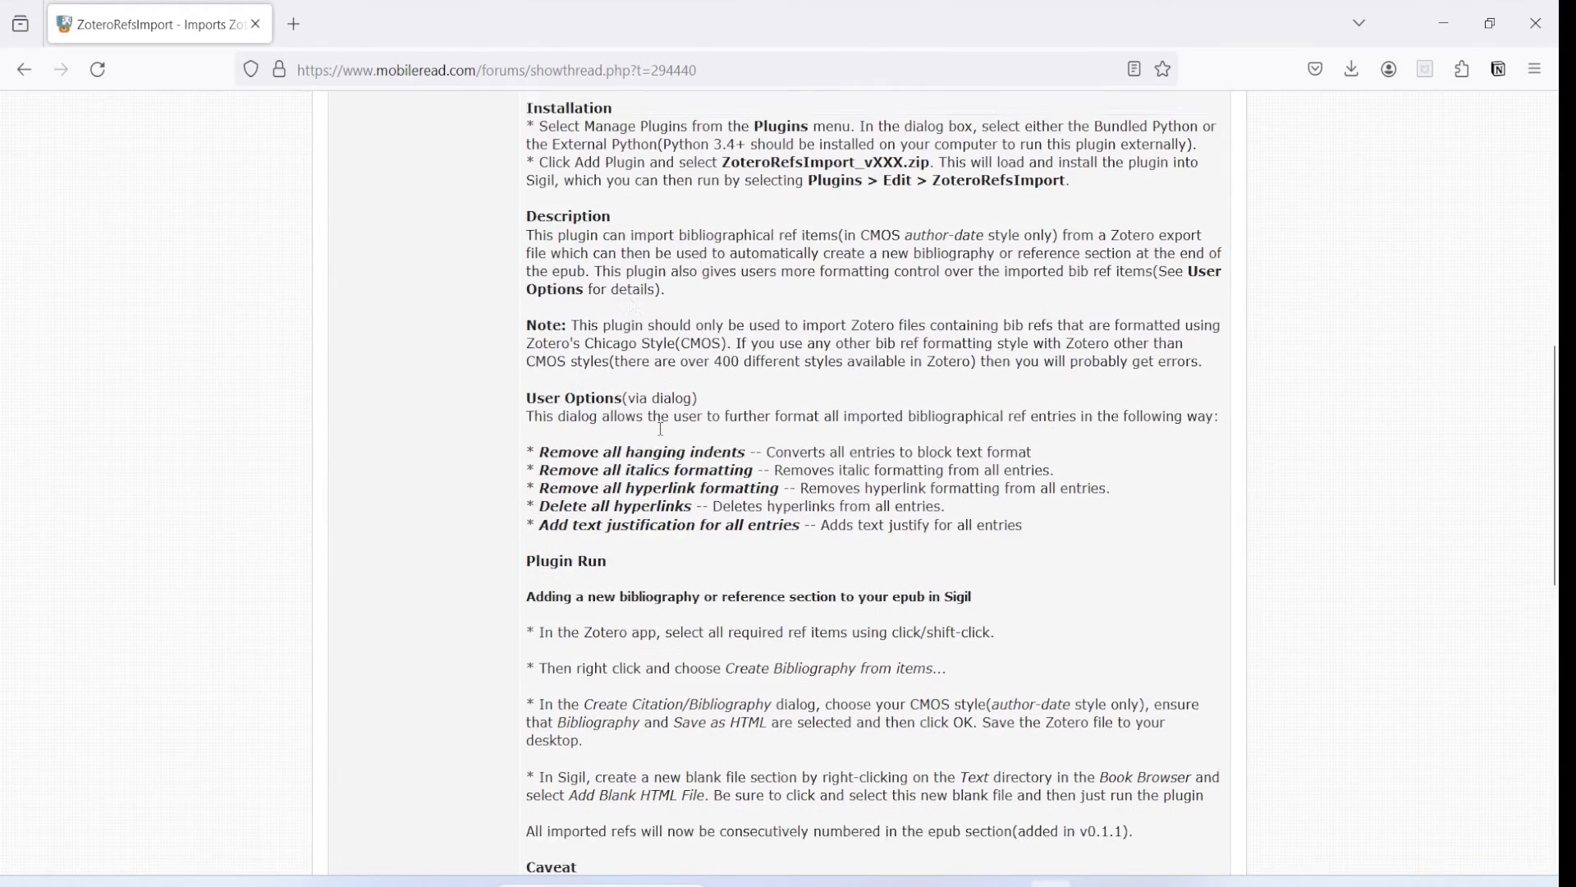
scroll(690, 378, down, 5)
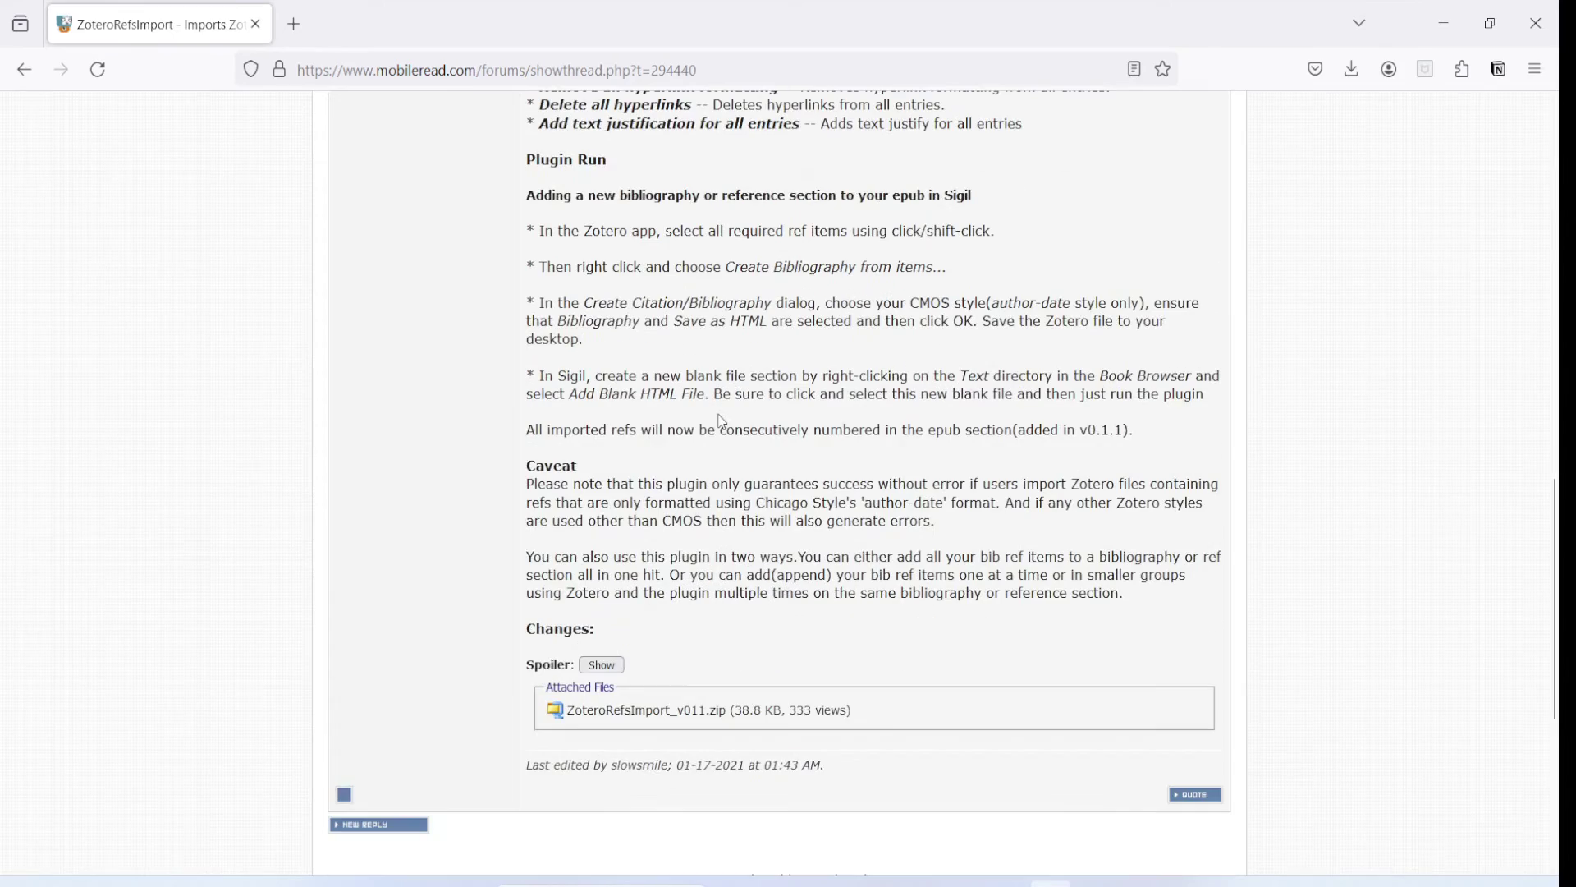
click(658, 726)
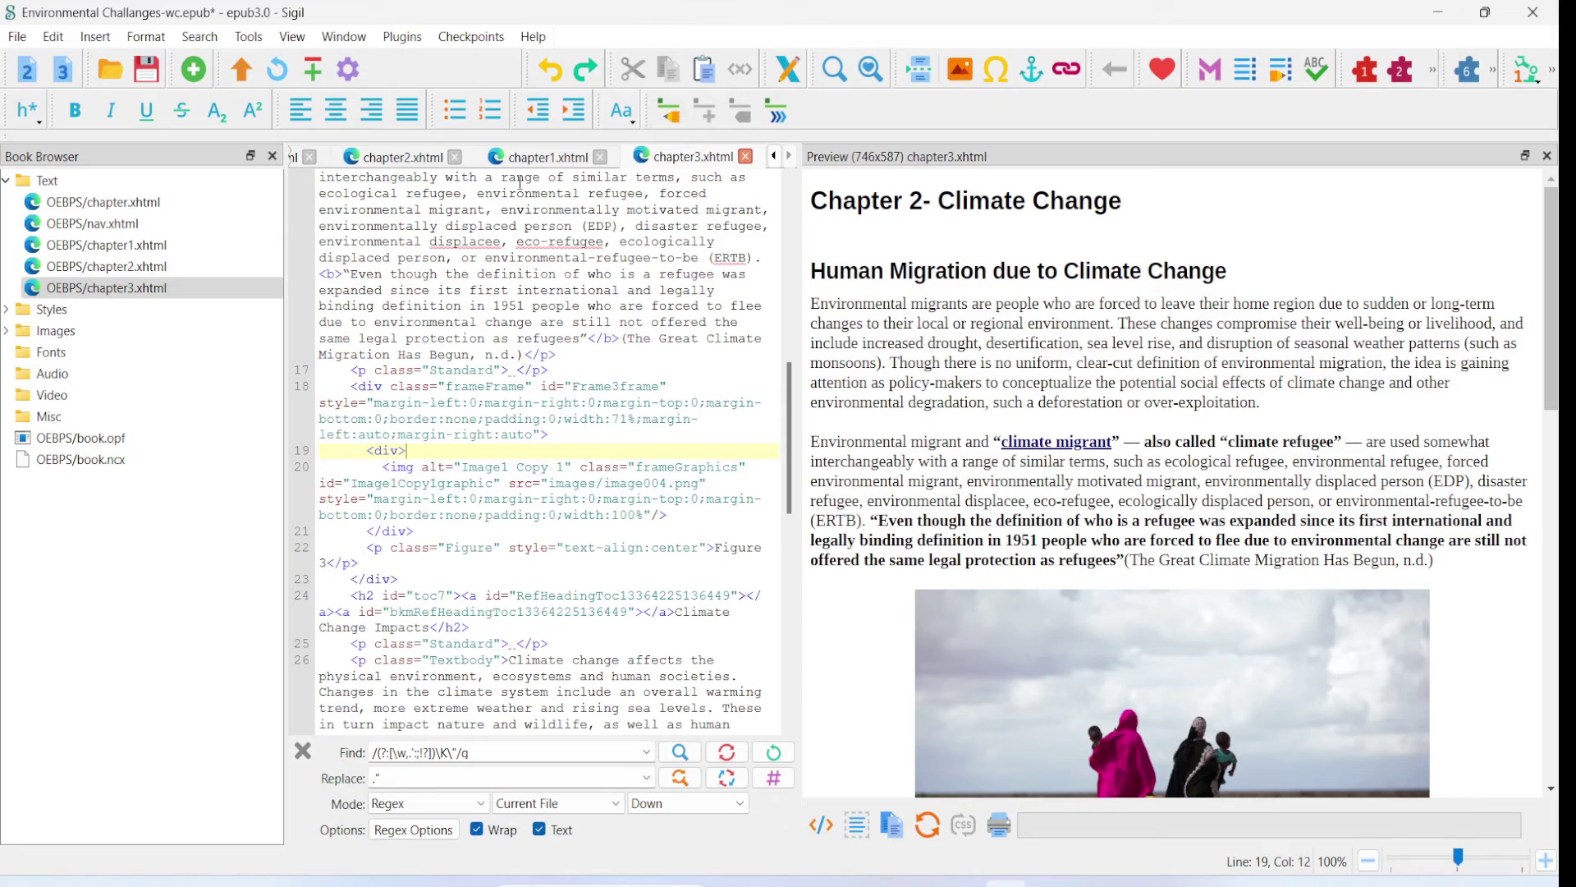
- Add the ZoteroRefsImport_v011 plugin archive from the sigil-plugins folder in Sigil and check that it is offered among the edit plugins
click(404, 38)
click(412, 63)
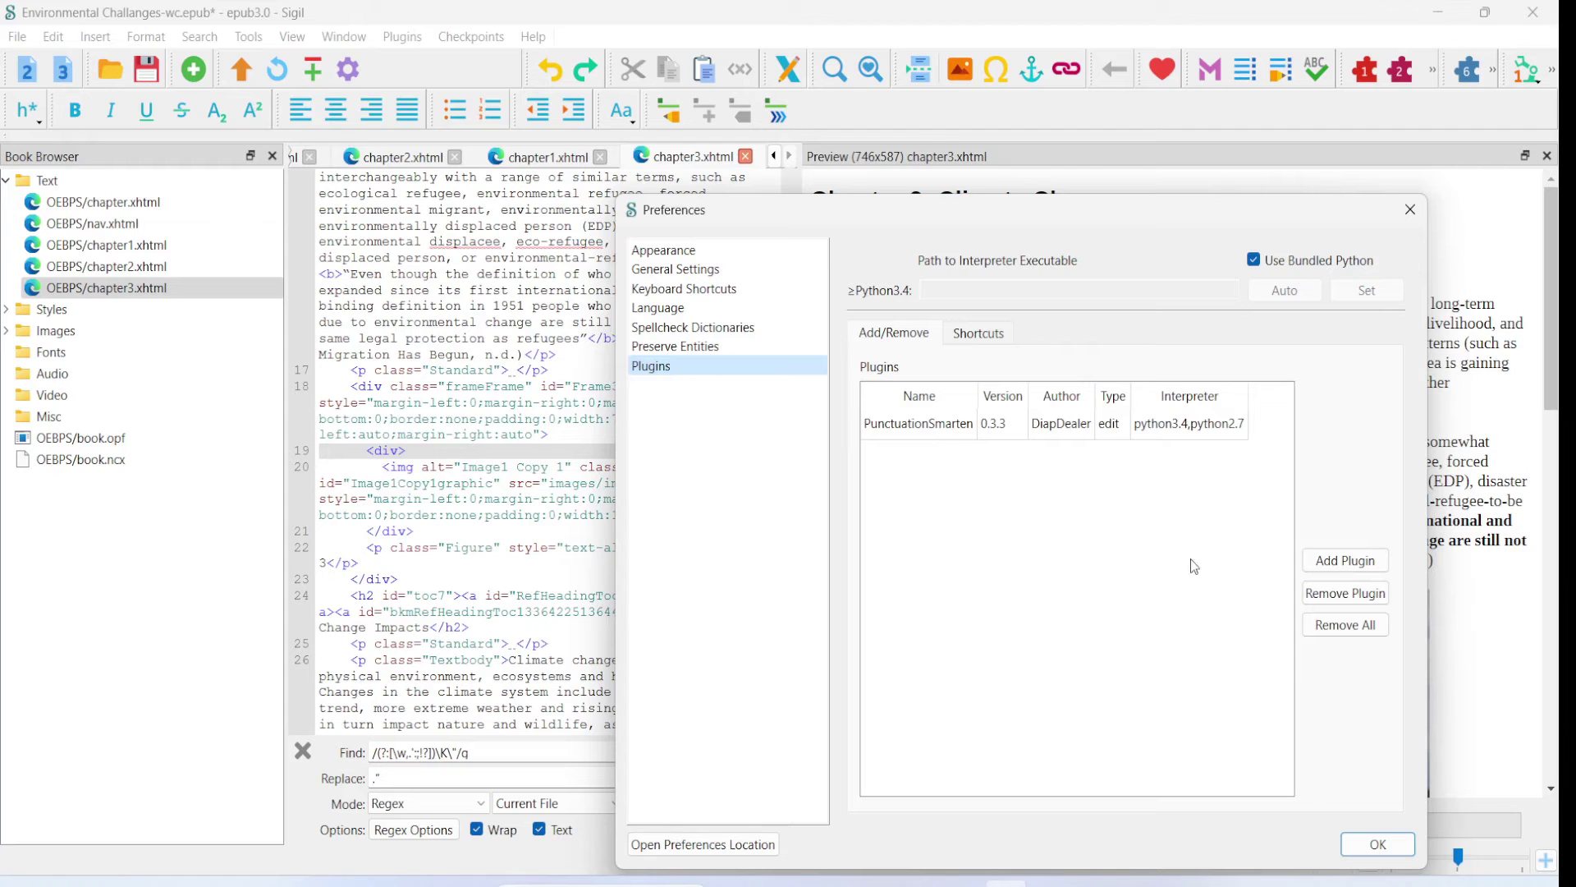
click(1337, 562)
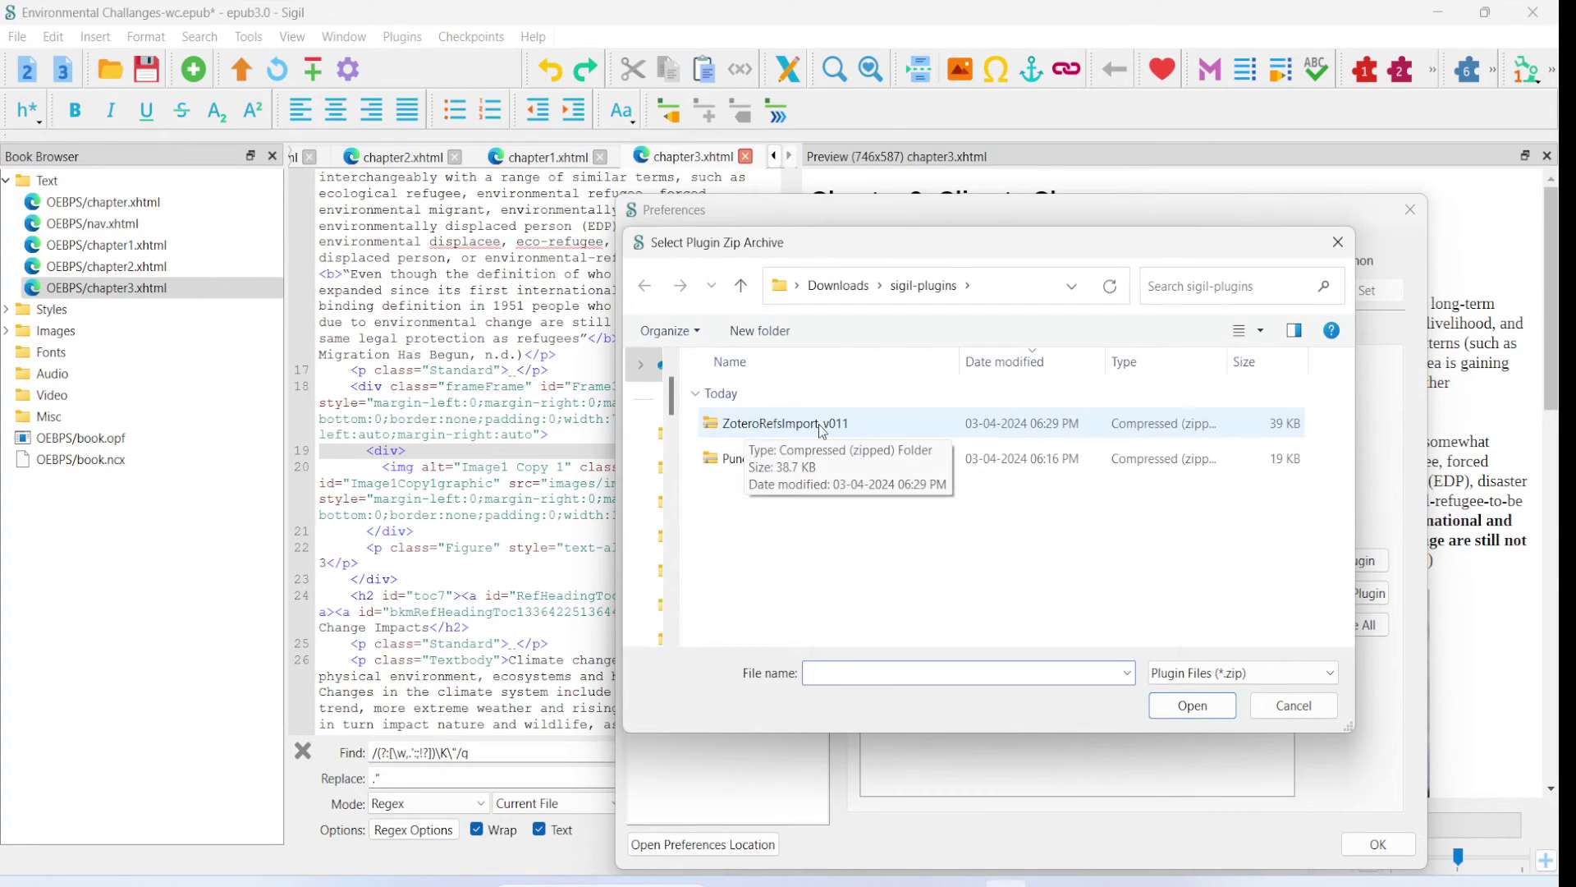
click(870, 425)
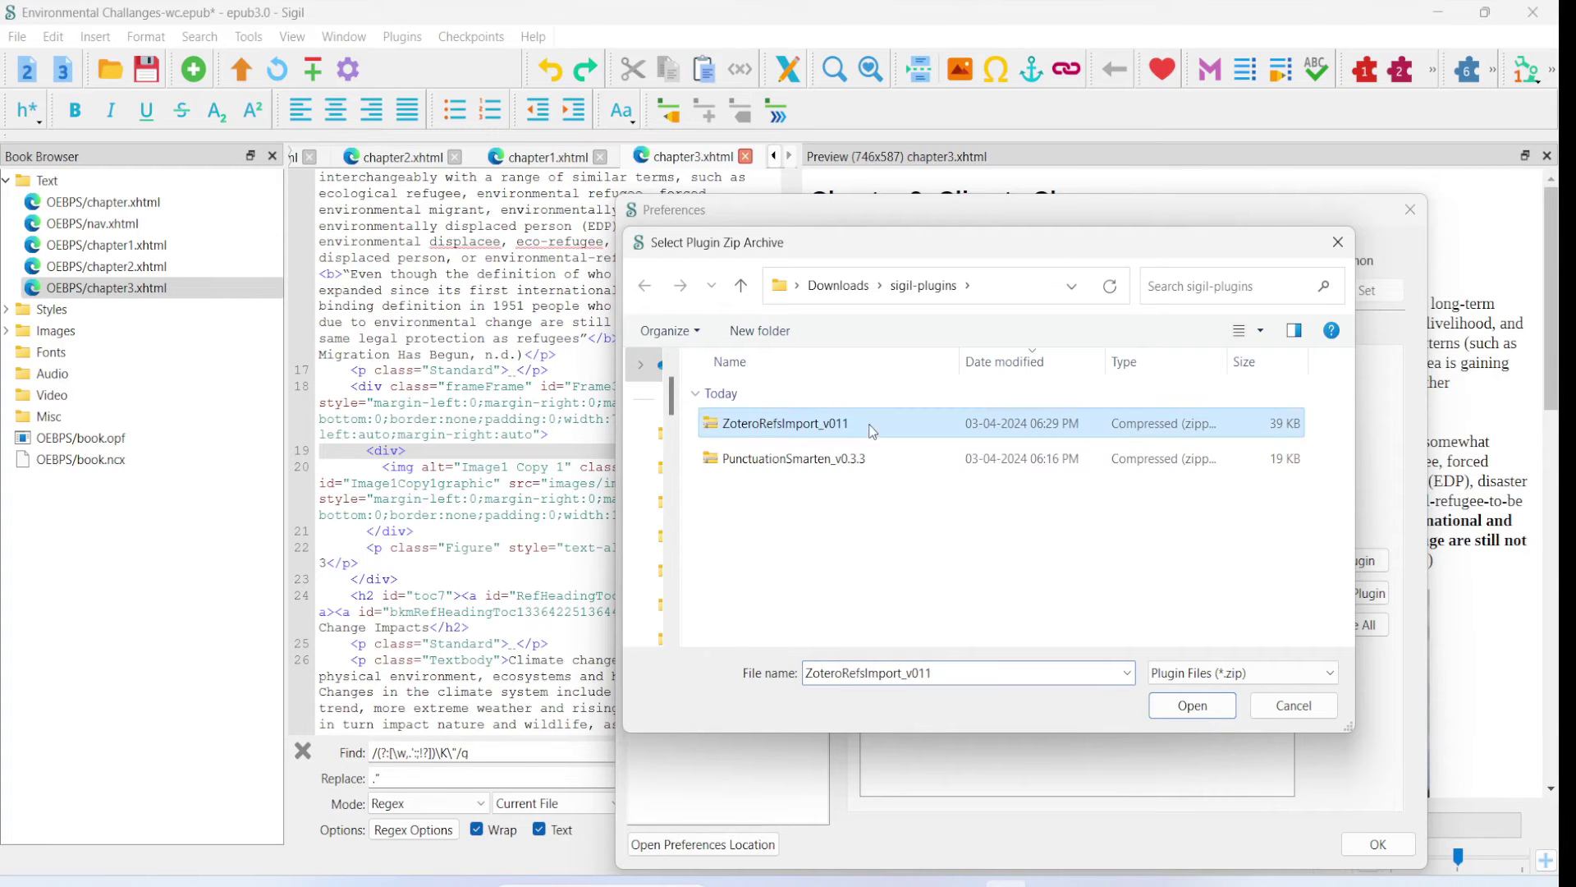
click(1192, 707)
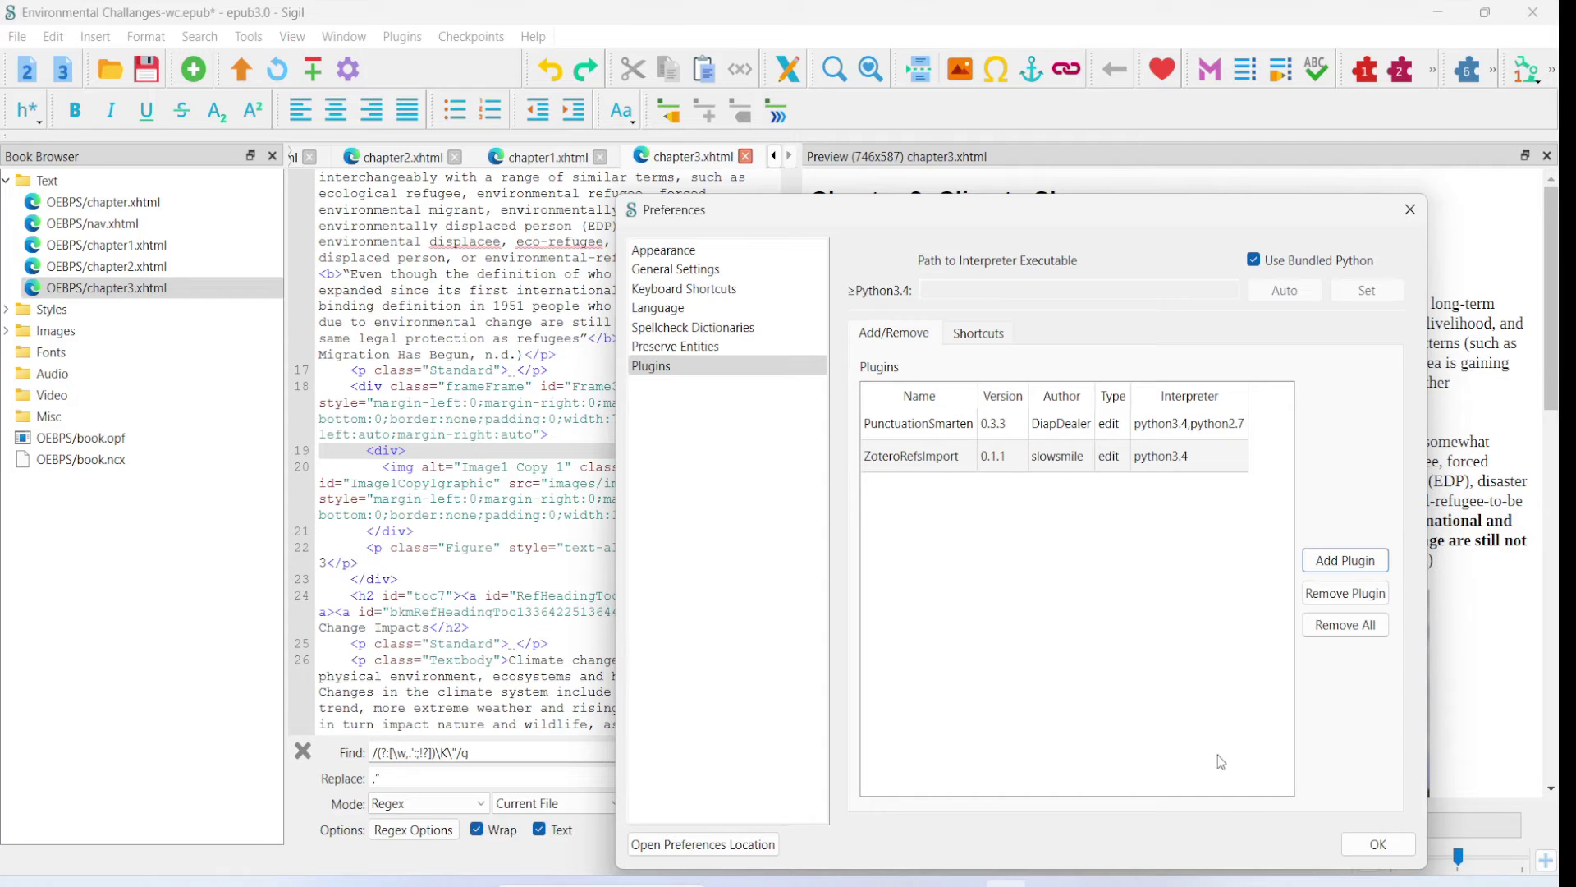
click(1379, 845)
click(403, 37)
mouse_move(406, 88)
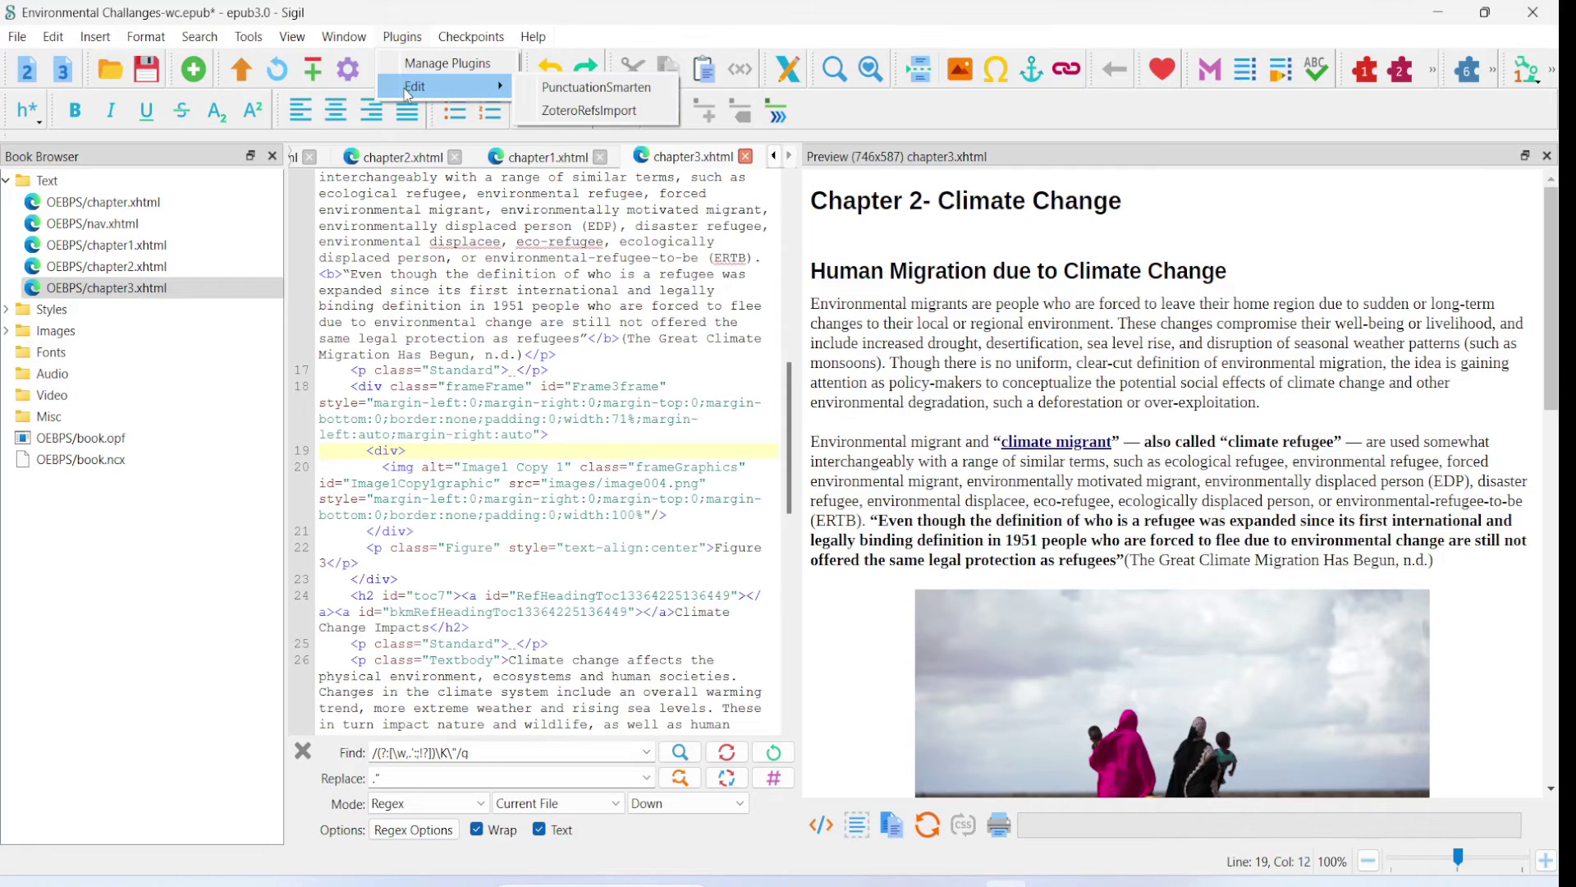
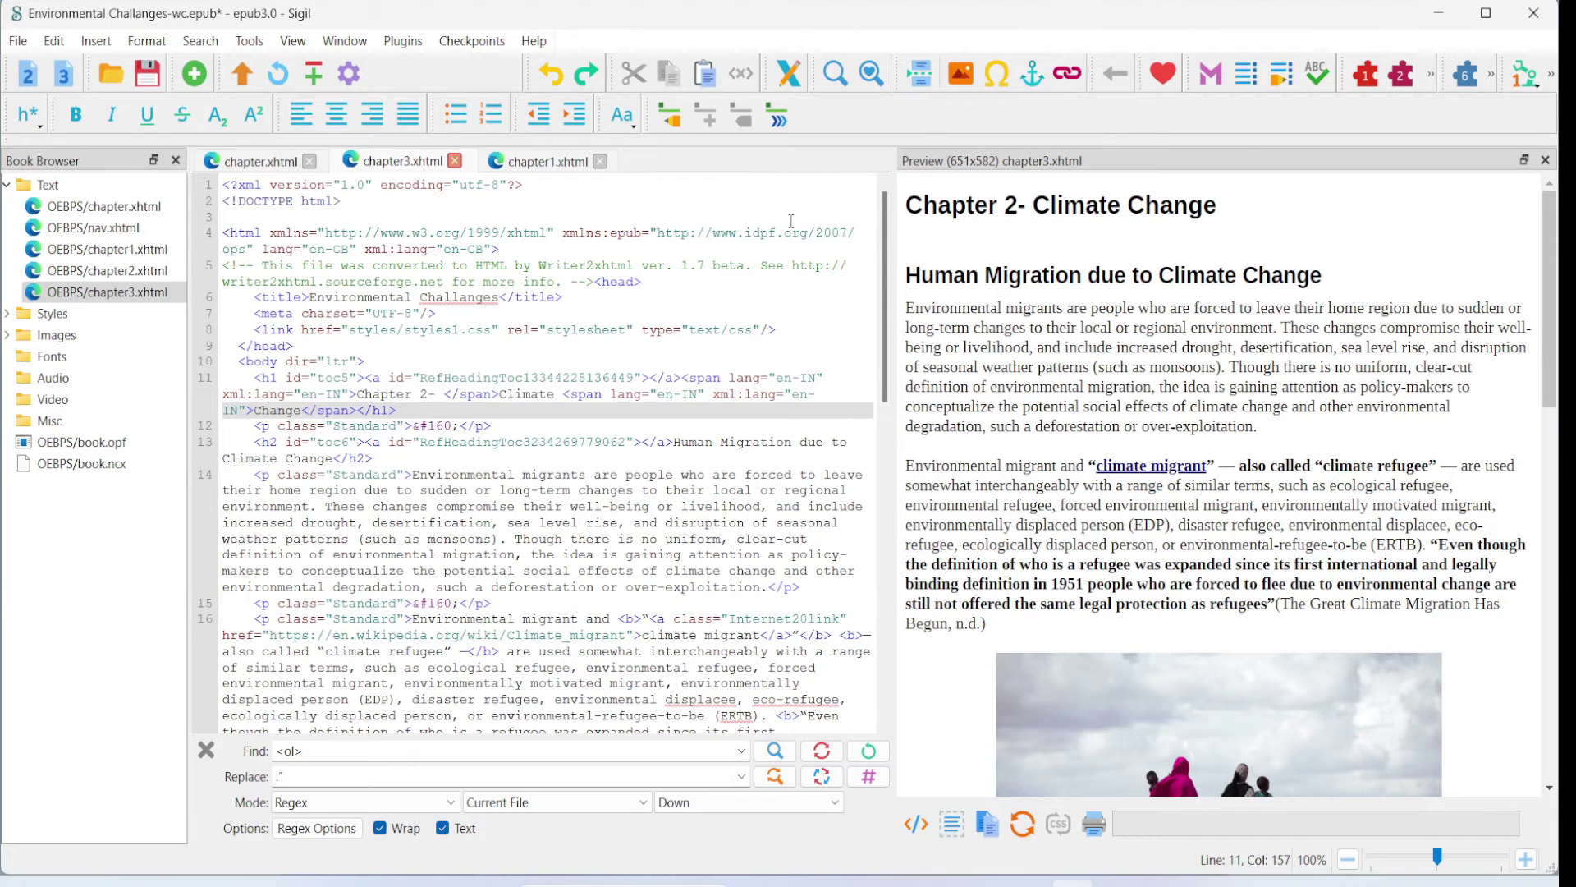
- Switch to Zotero and open the bibliography creation dialog for all references in the My Ebook collection
key(alt+Tab)
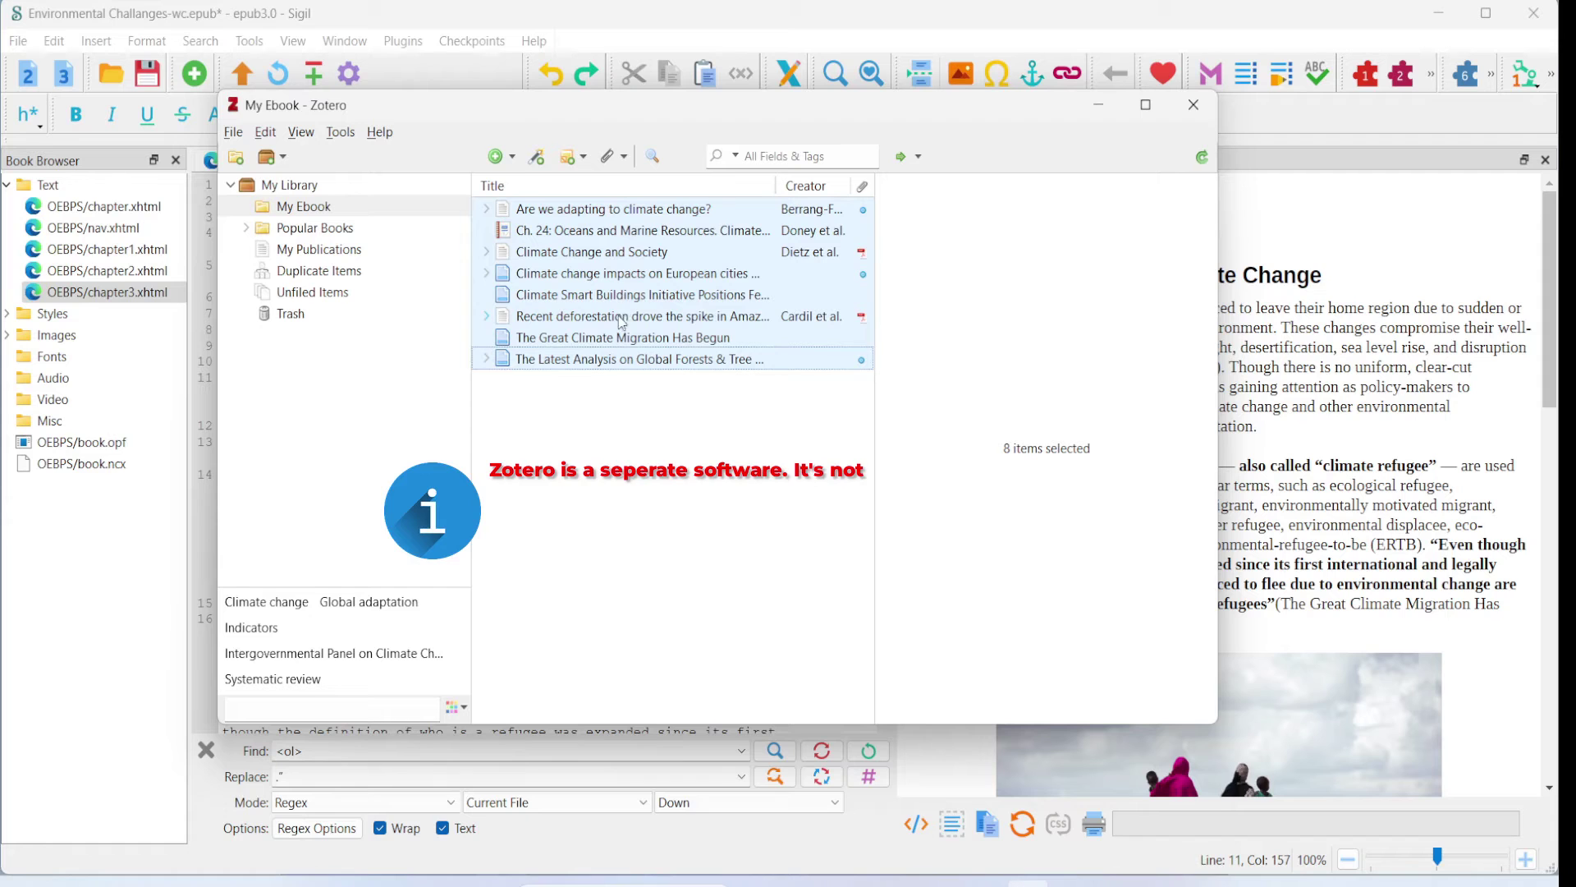
click(612, 210)
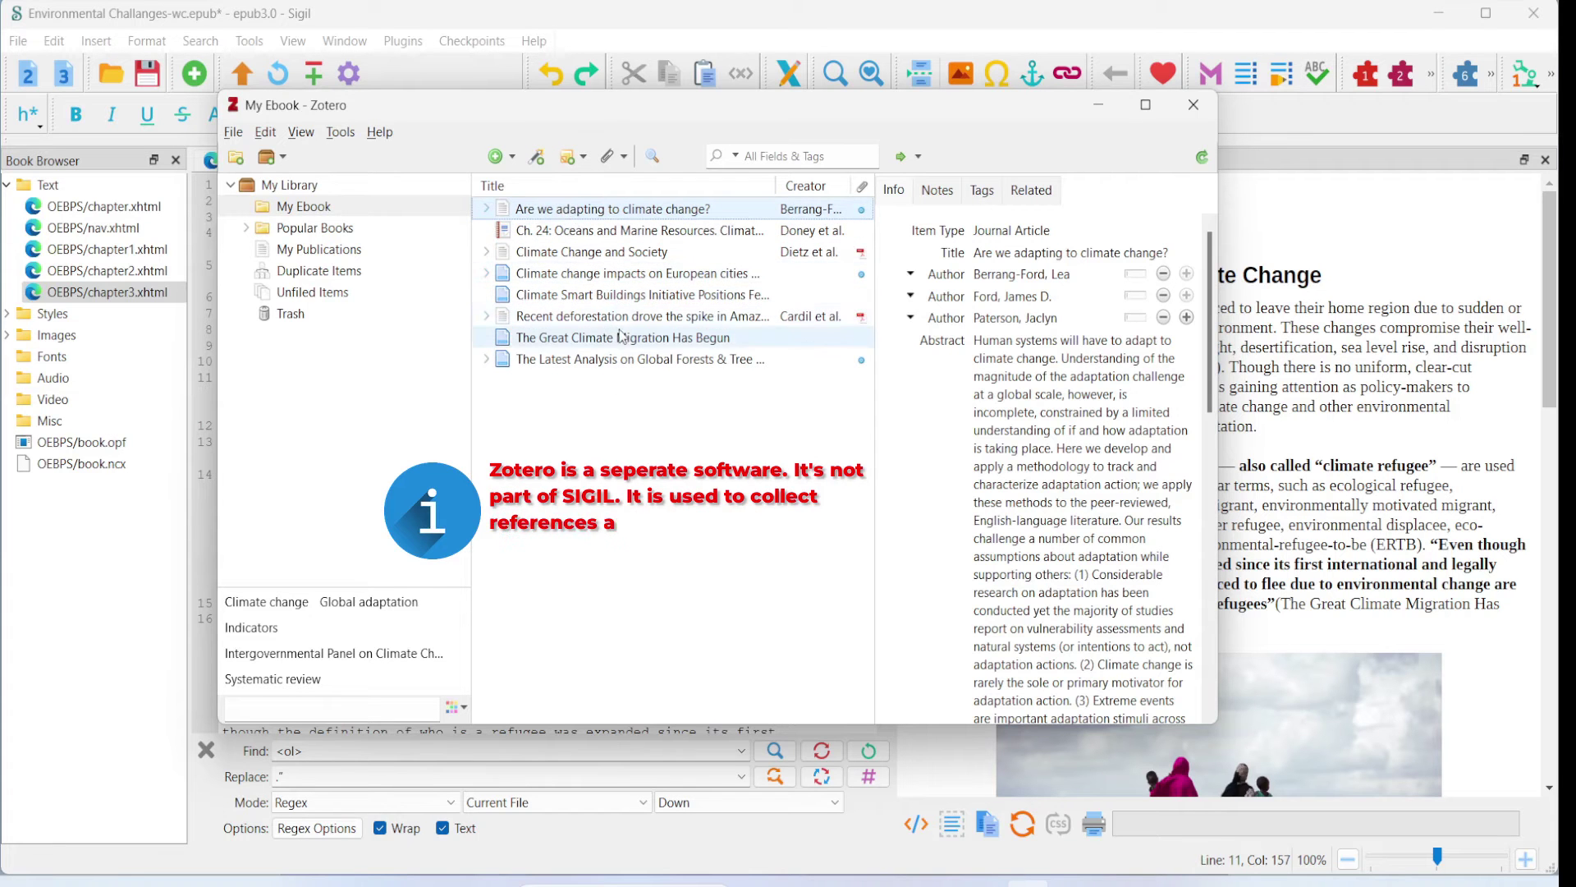
ctrl+click(612, 278)
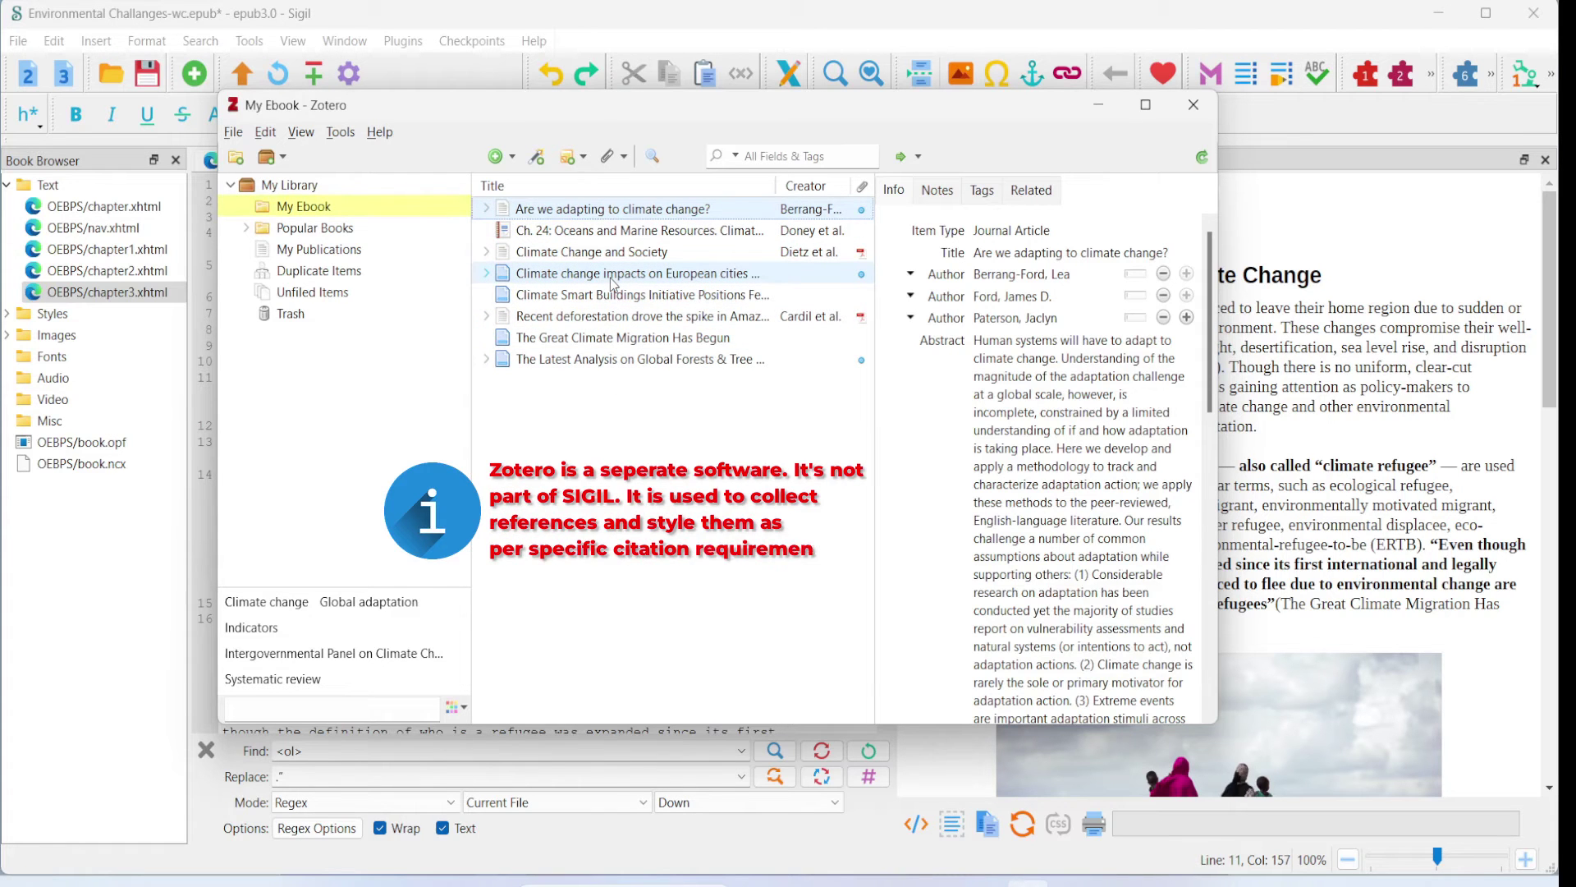
click(597, 211)
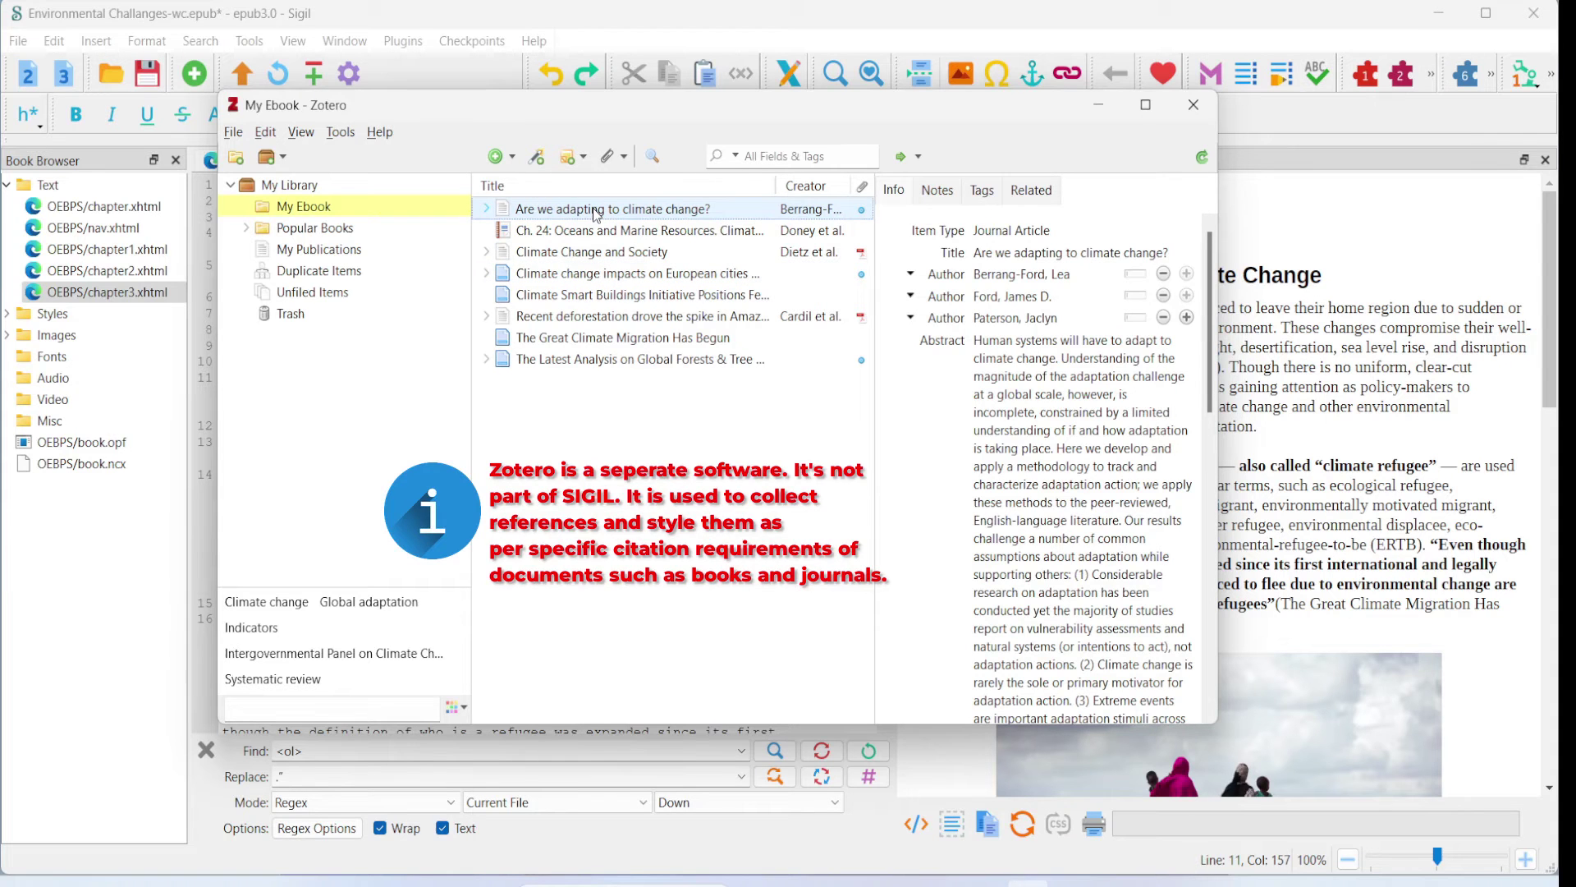
shift+click(669, 364)
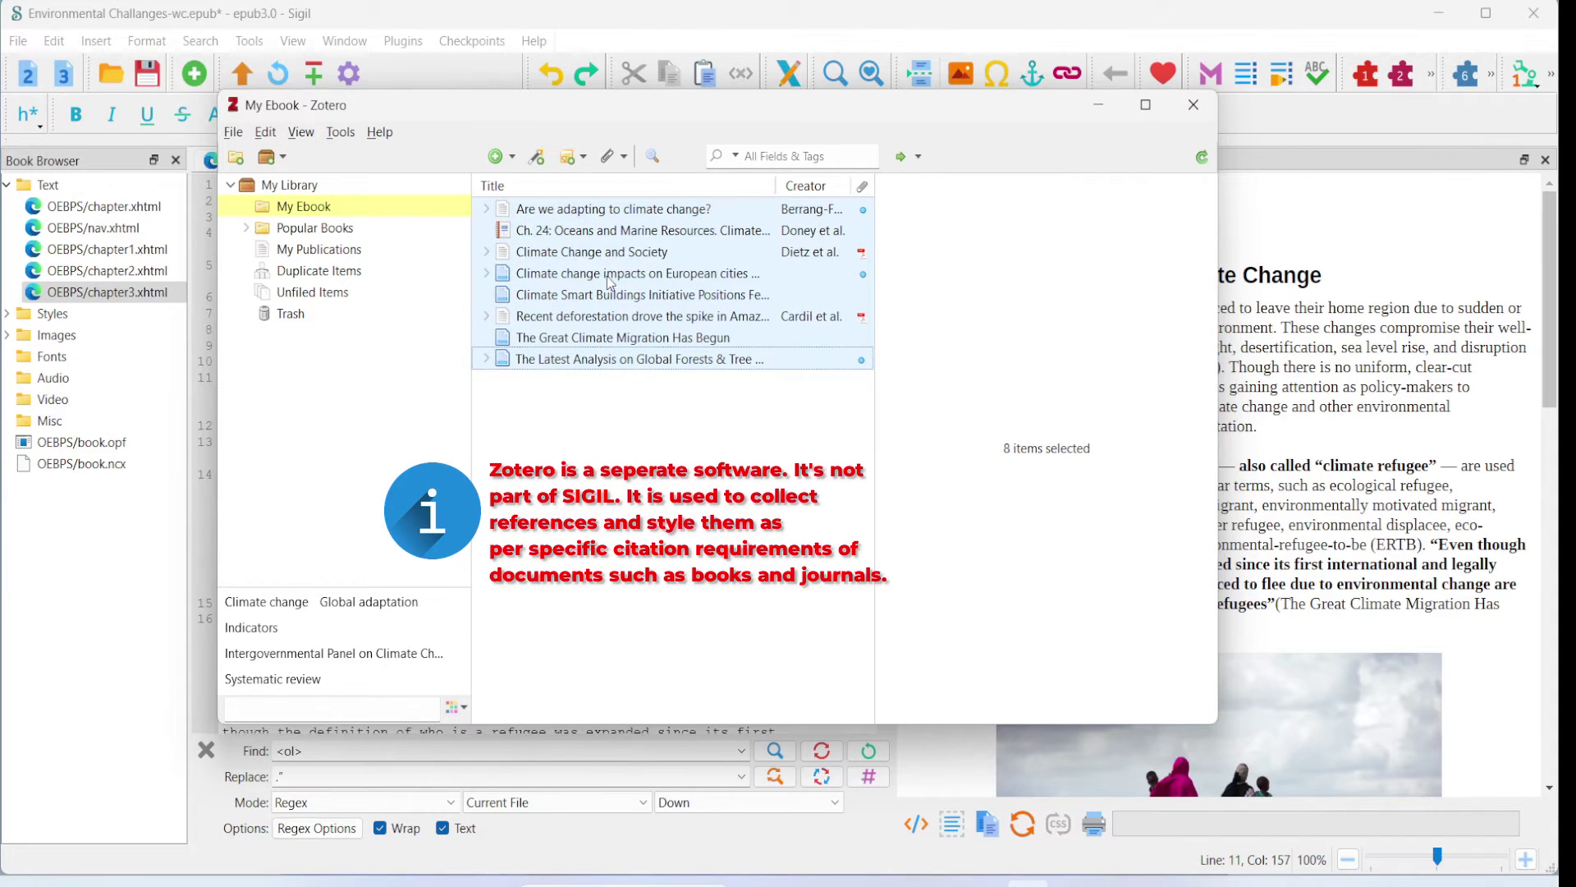
right_click(632, 283)
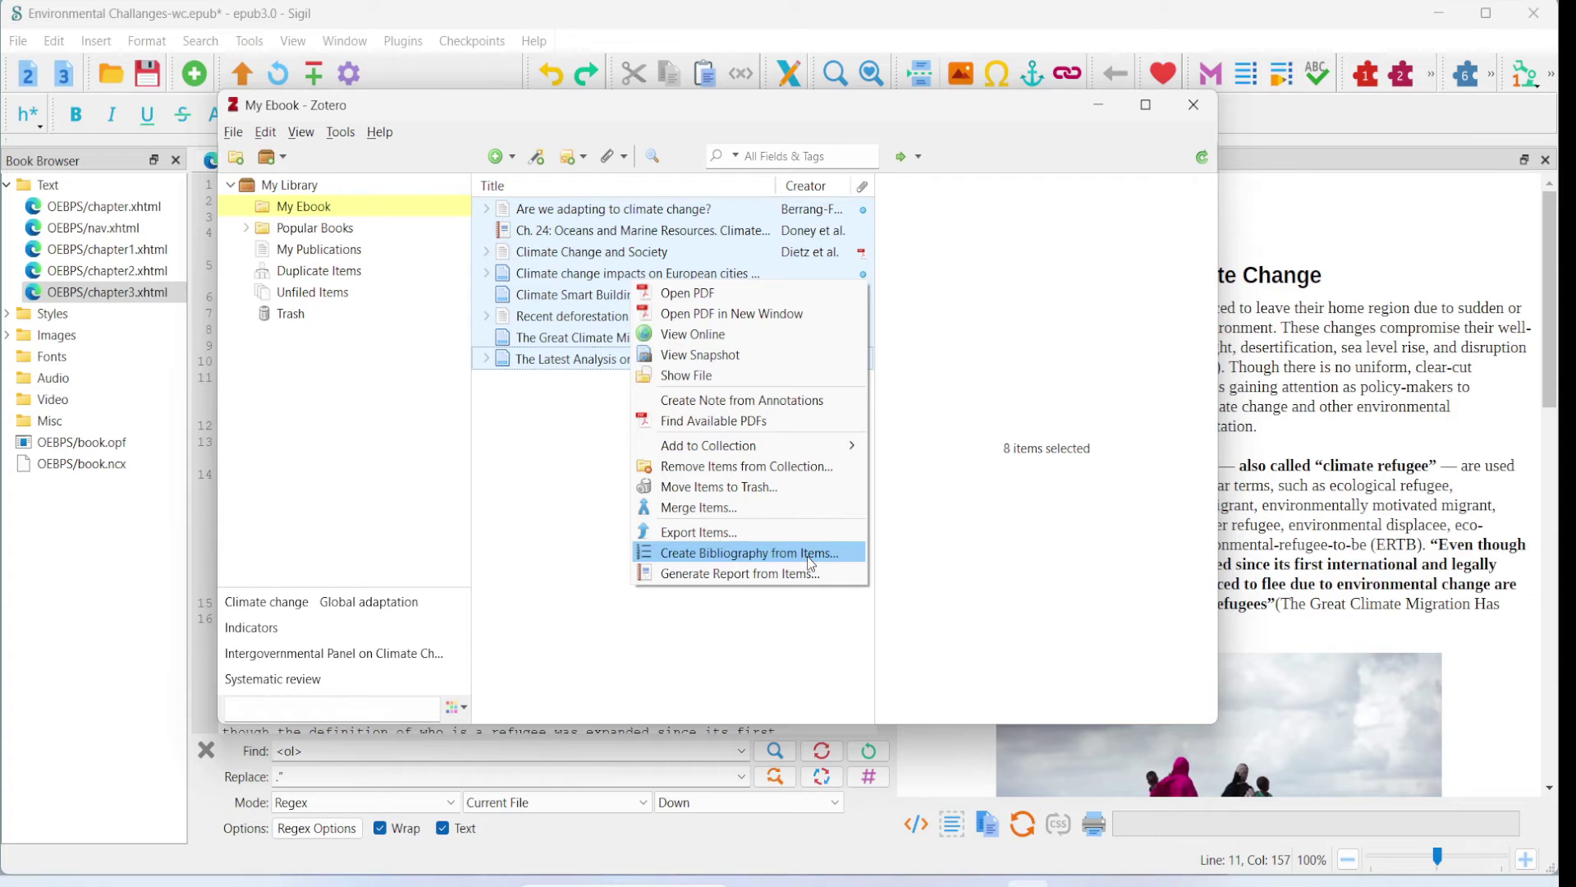
click(834, 550)
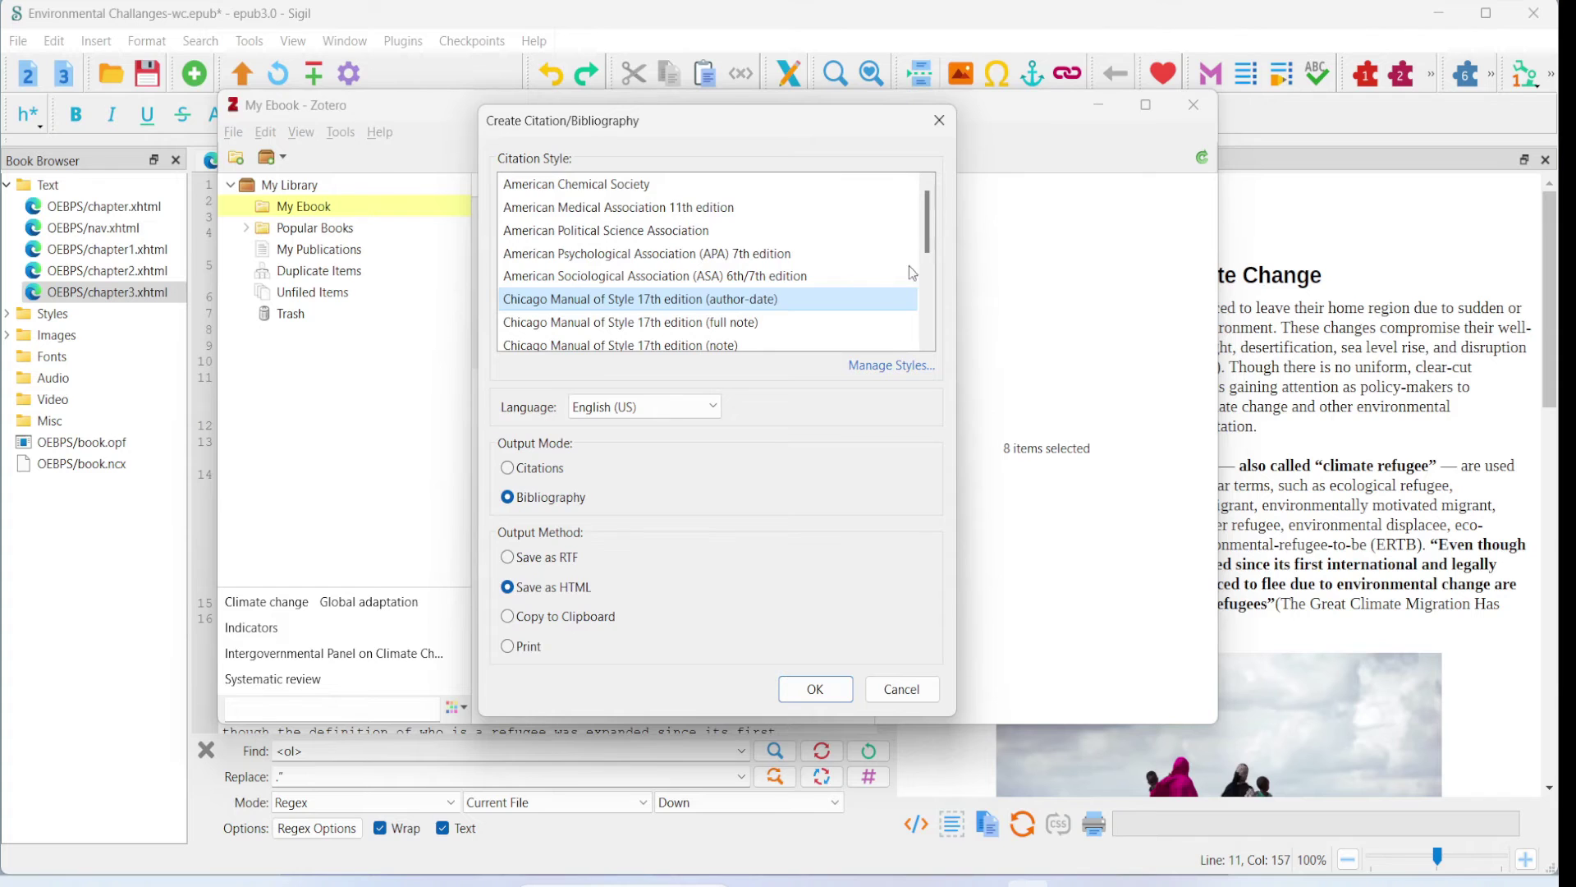
- Save the bibliography in Chicago Manual of Style 17th edition (author-date) as an HTML file named Bibliography in the Demo Files folder
mouse_move(928, 231)
mouse_down()
mouse_move(926, 339)
mouse_move(936, 224)
mouse_up()
click(818, 698)
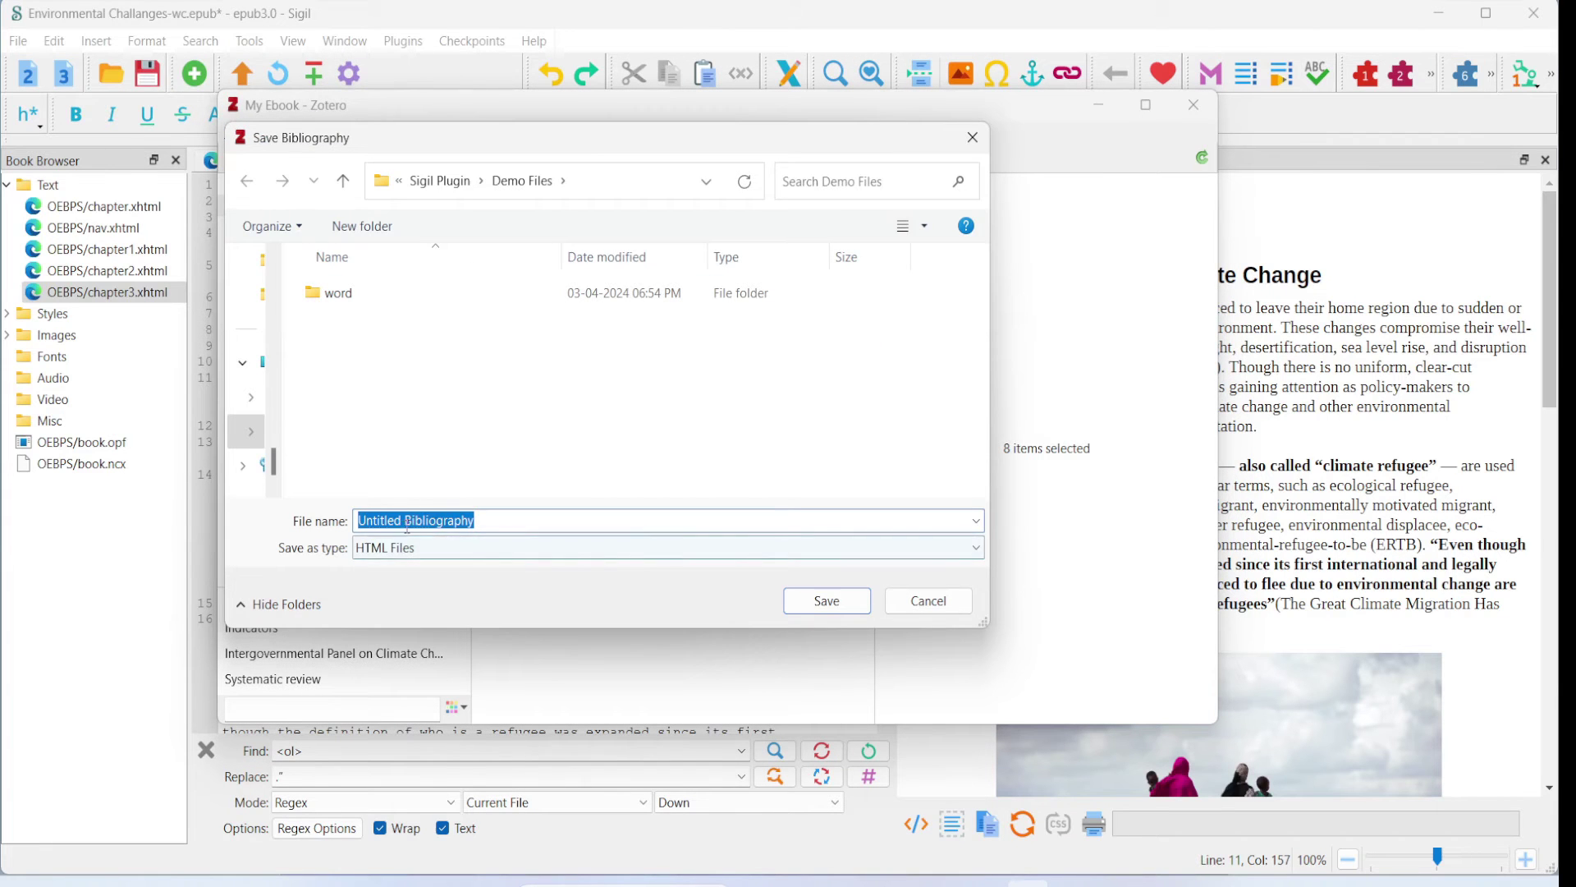
click(407, 520)
key(BackSpace)
key(BackSpace)
key(BackSpace)
key(BackSpace)
key(BackSpace)
key(BackSpace)
key(BackSpace)
key(BackSpace)
key(BackSpace)
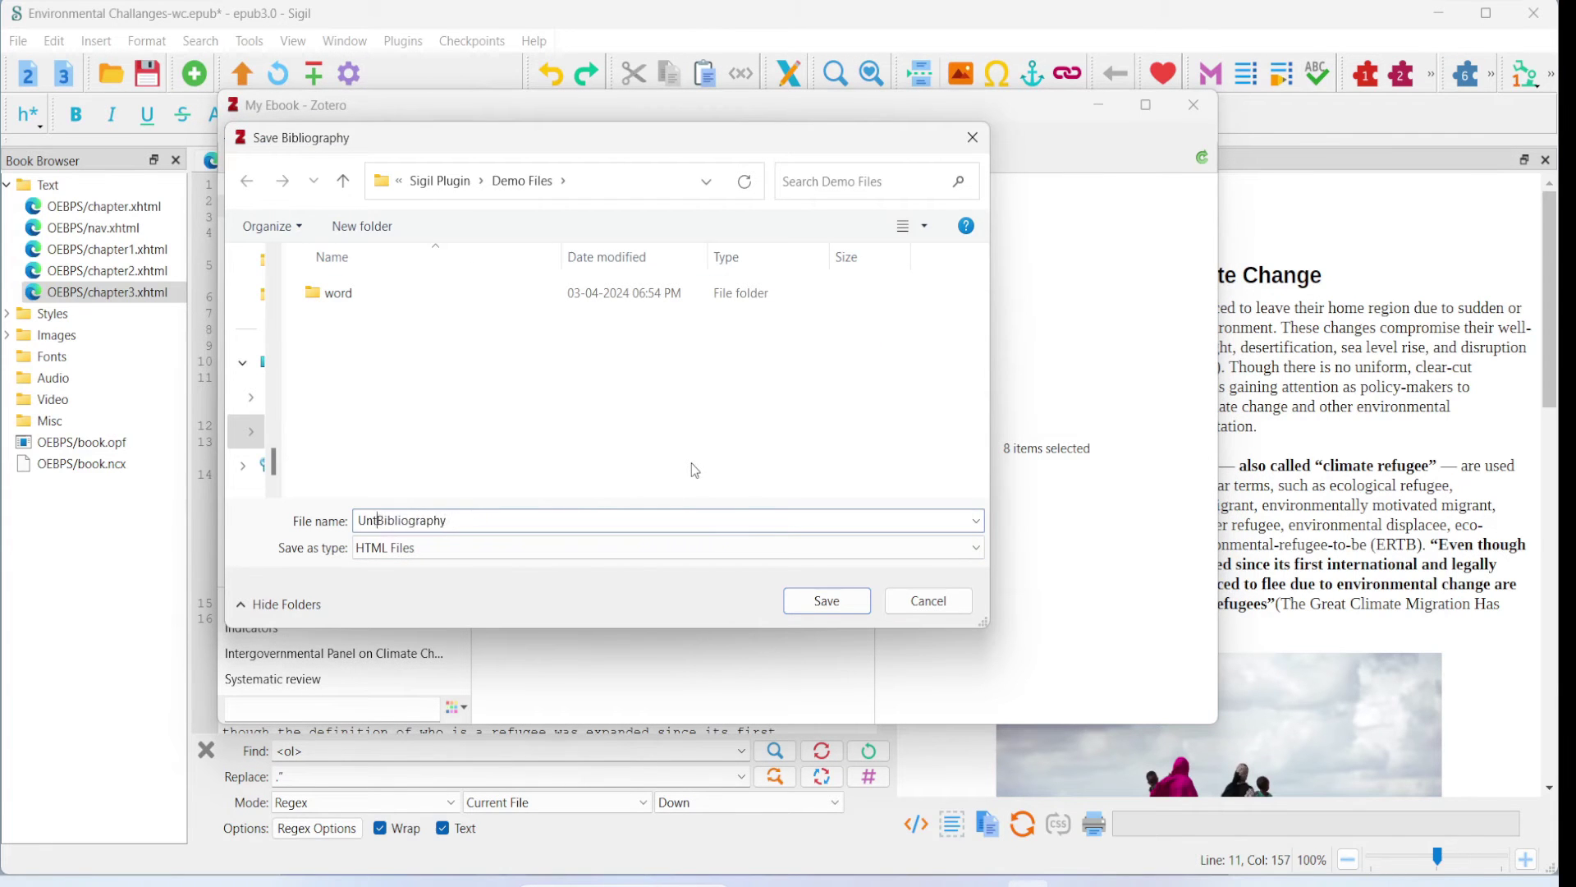
click(821, 606)
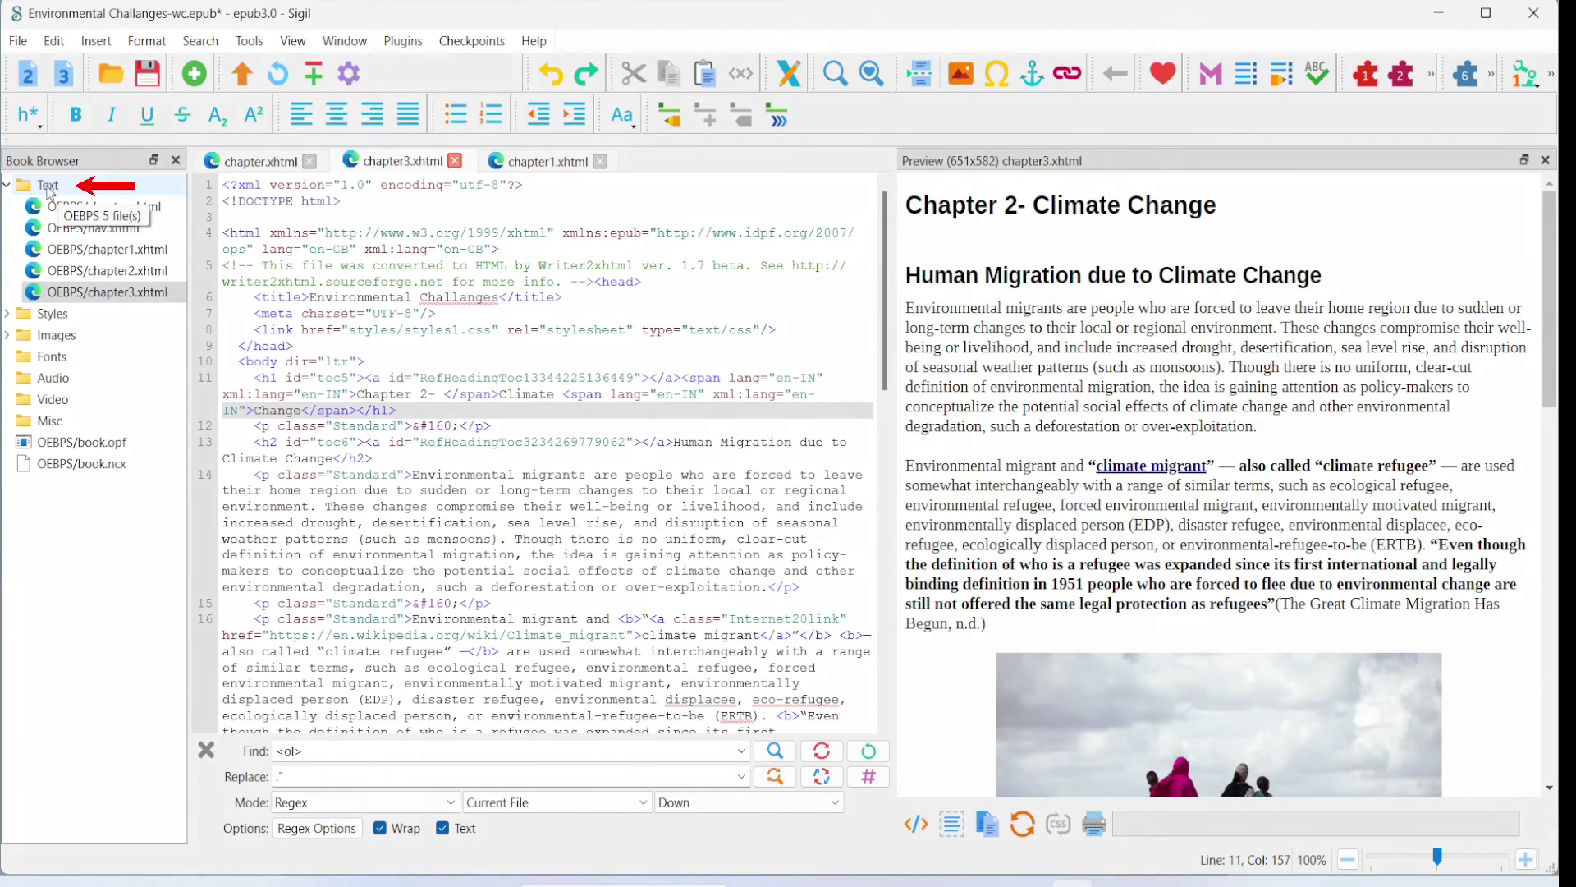
- Switch to Sigil, add a blank HTML file to the book's Text folder and rename it Bibliography
click(49, 187)
right_click(37, 187)
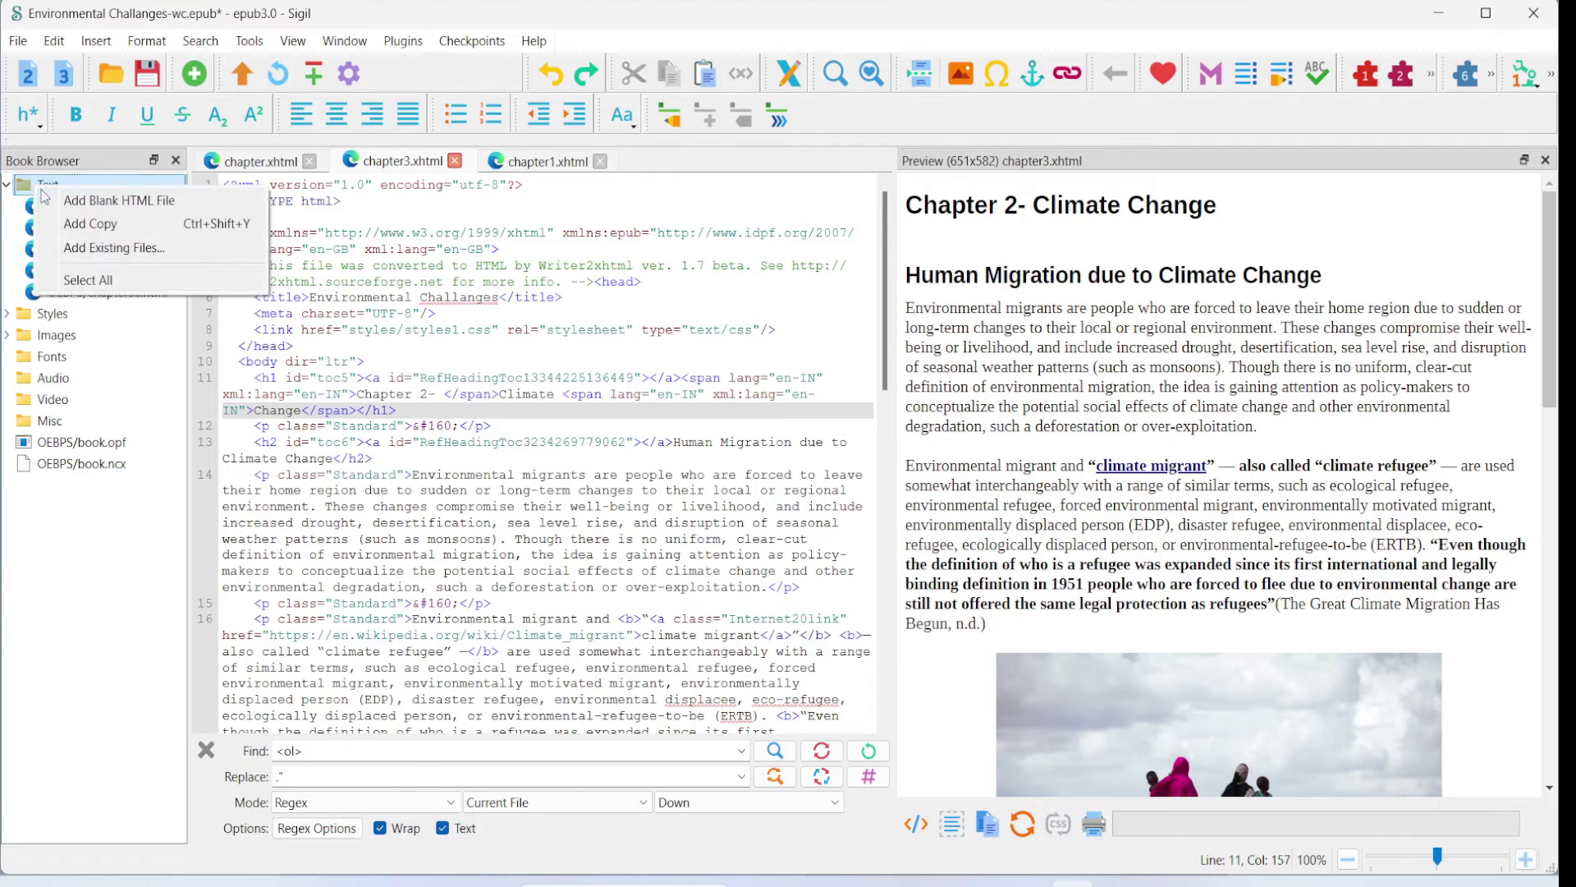
click(107, 205)
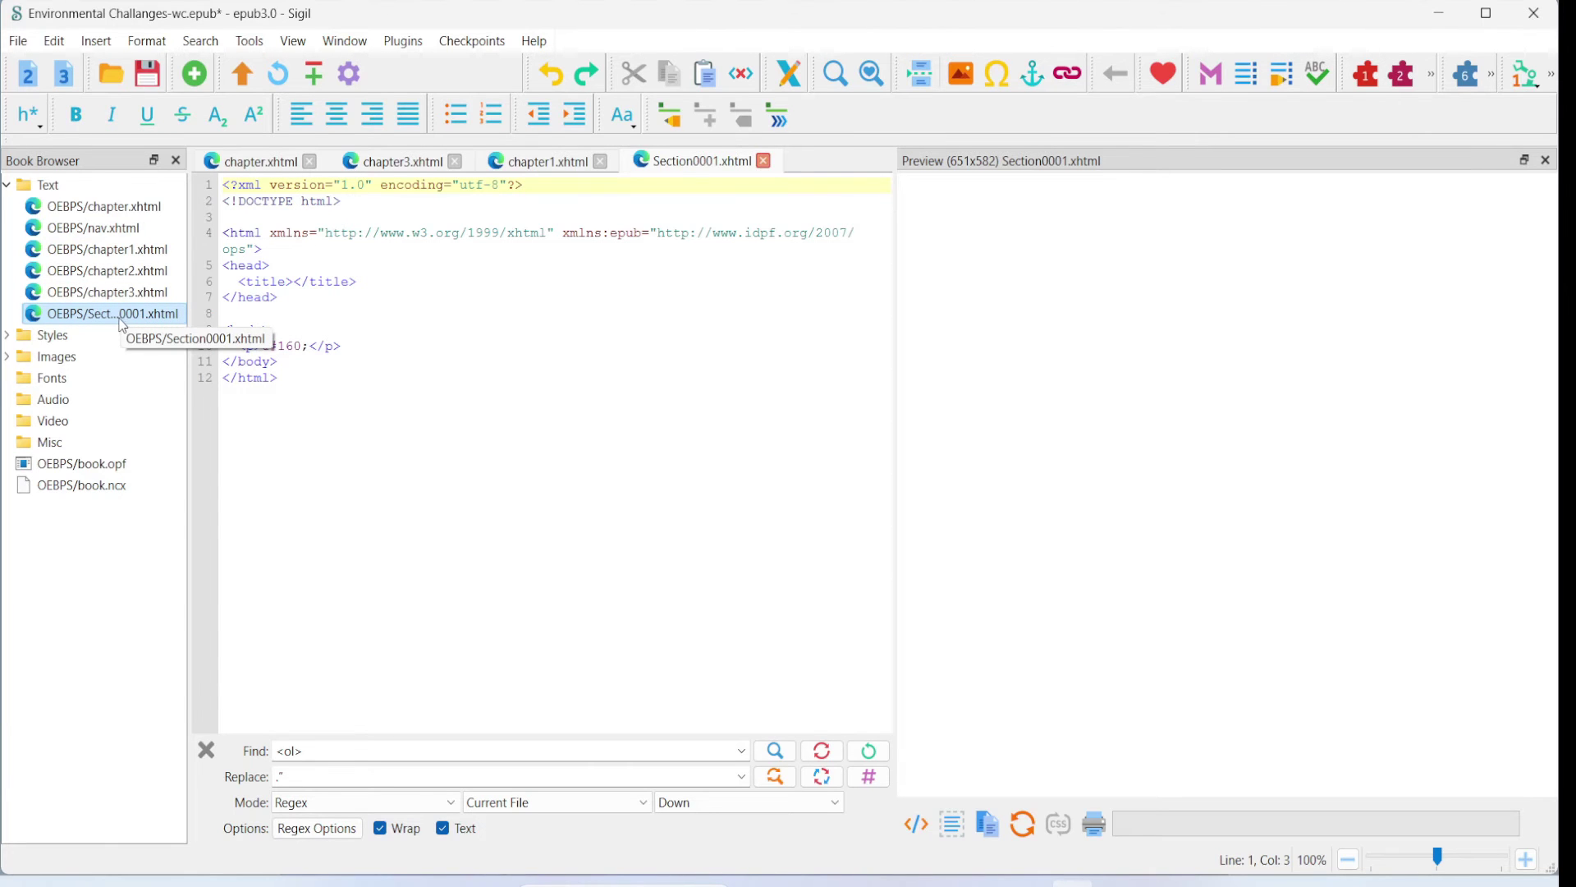
right_click(122, 322)
click(184, 355)
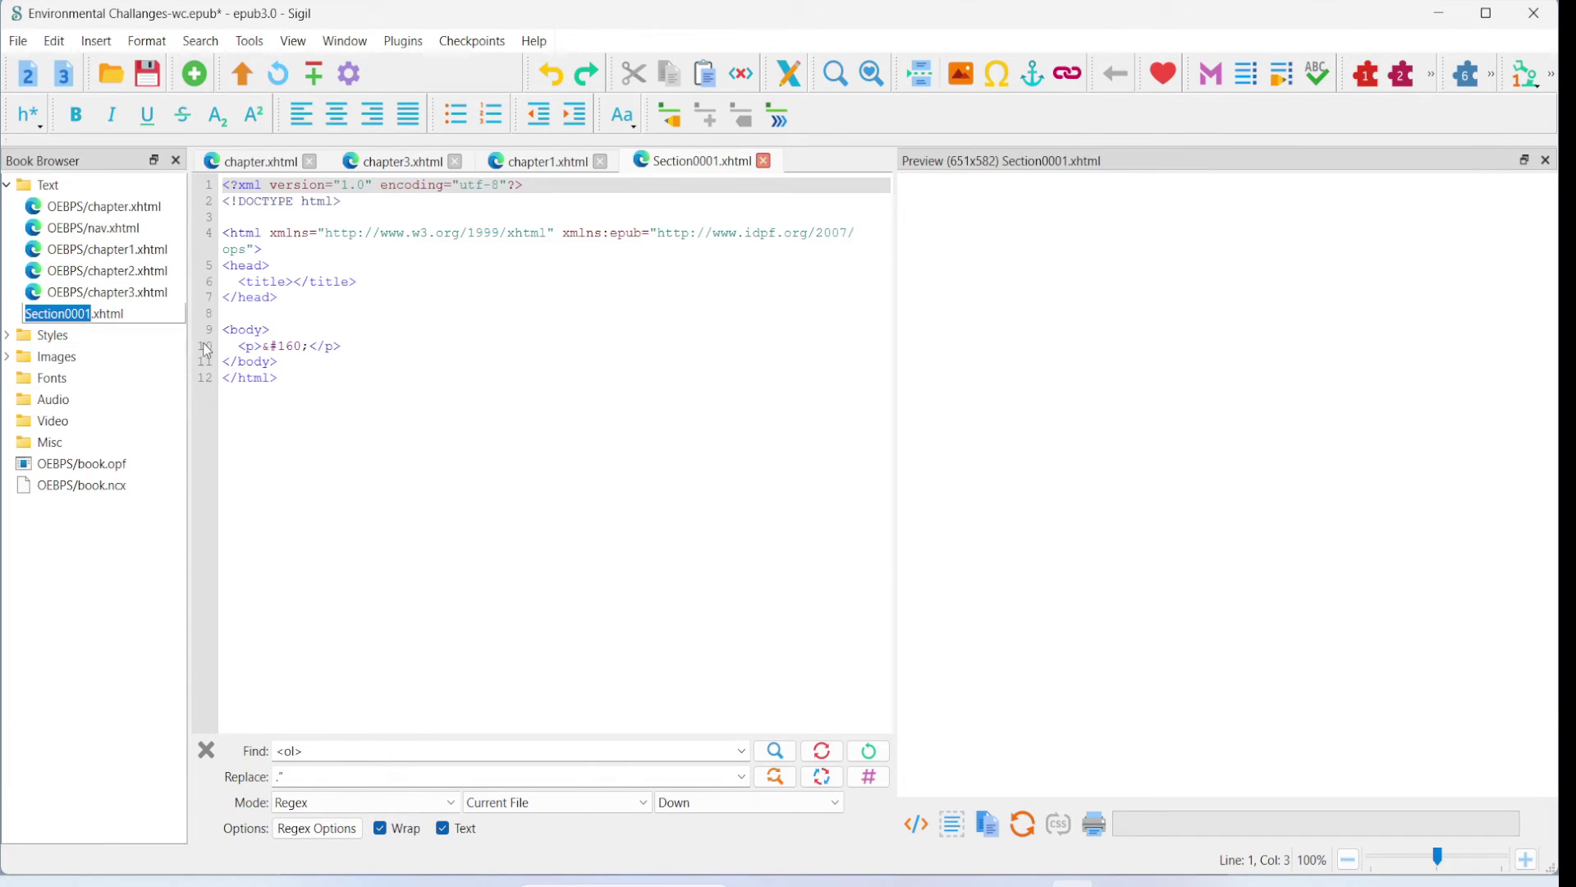
text(Bibliography)
key(Return)
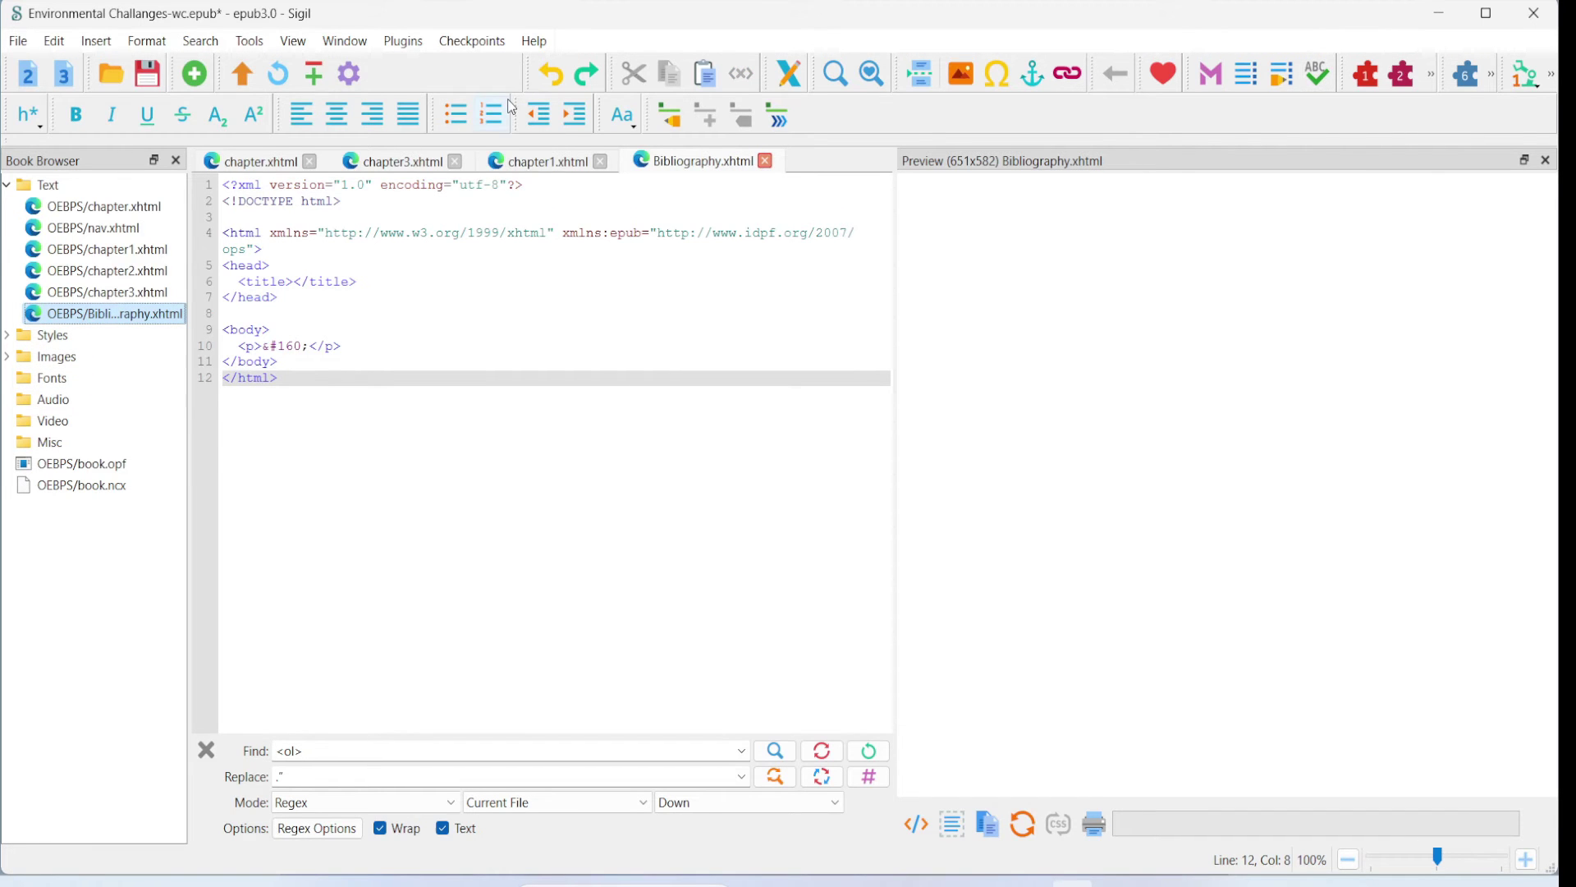
- Run the ZoteroRefsImport plugin on the exported Bibliography file from Demo Files, leaving all formatting options off
click(408, 46)
mouse_move(484, 91)
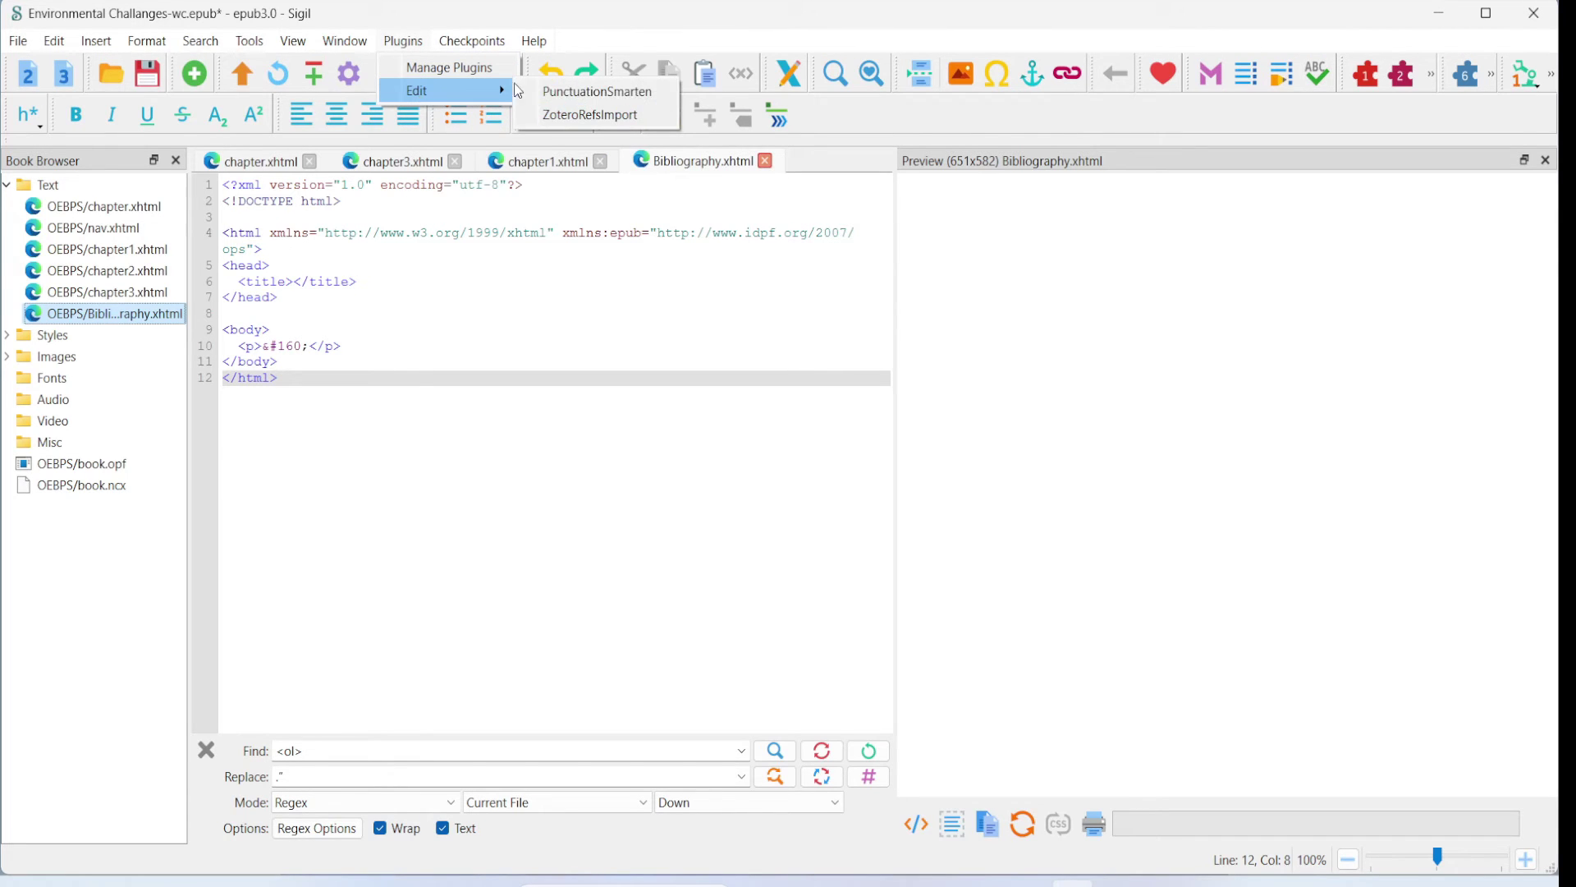
click(648, 116)
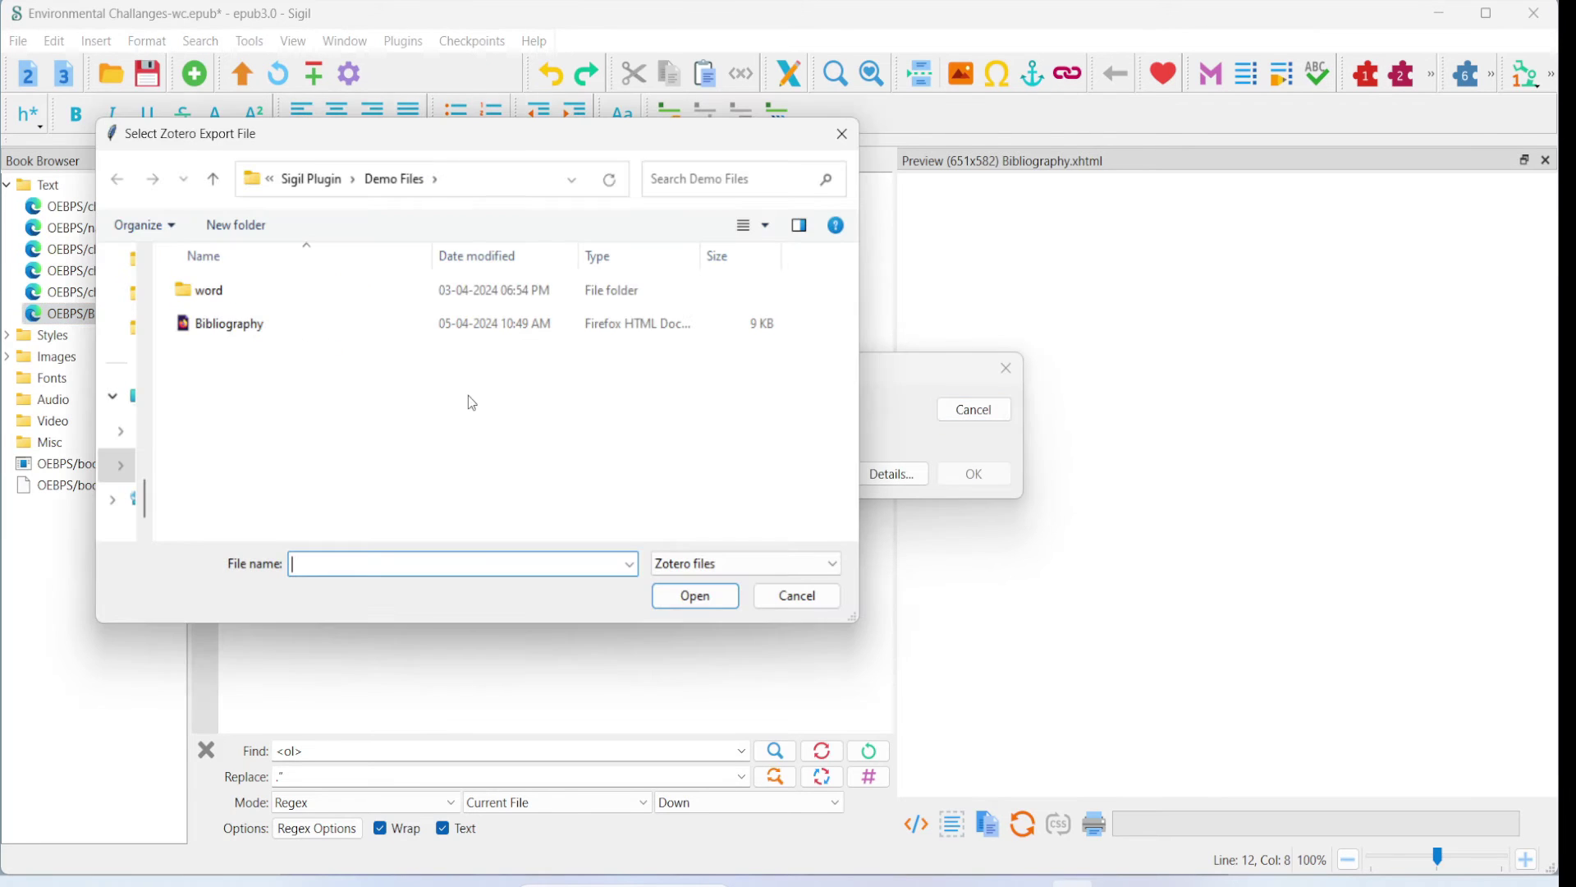
click(235, 330)
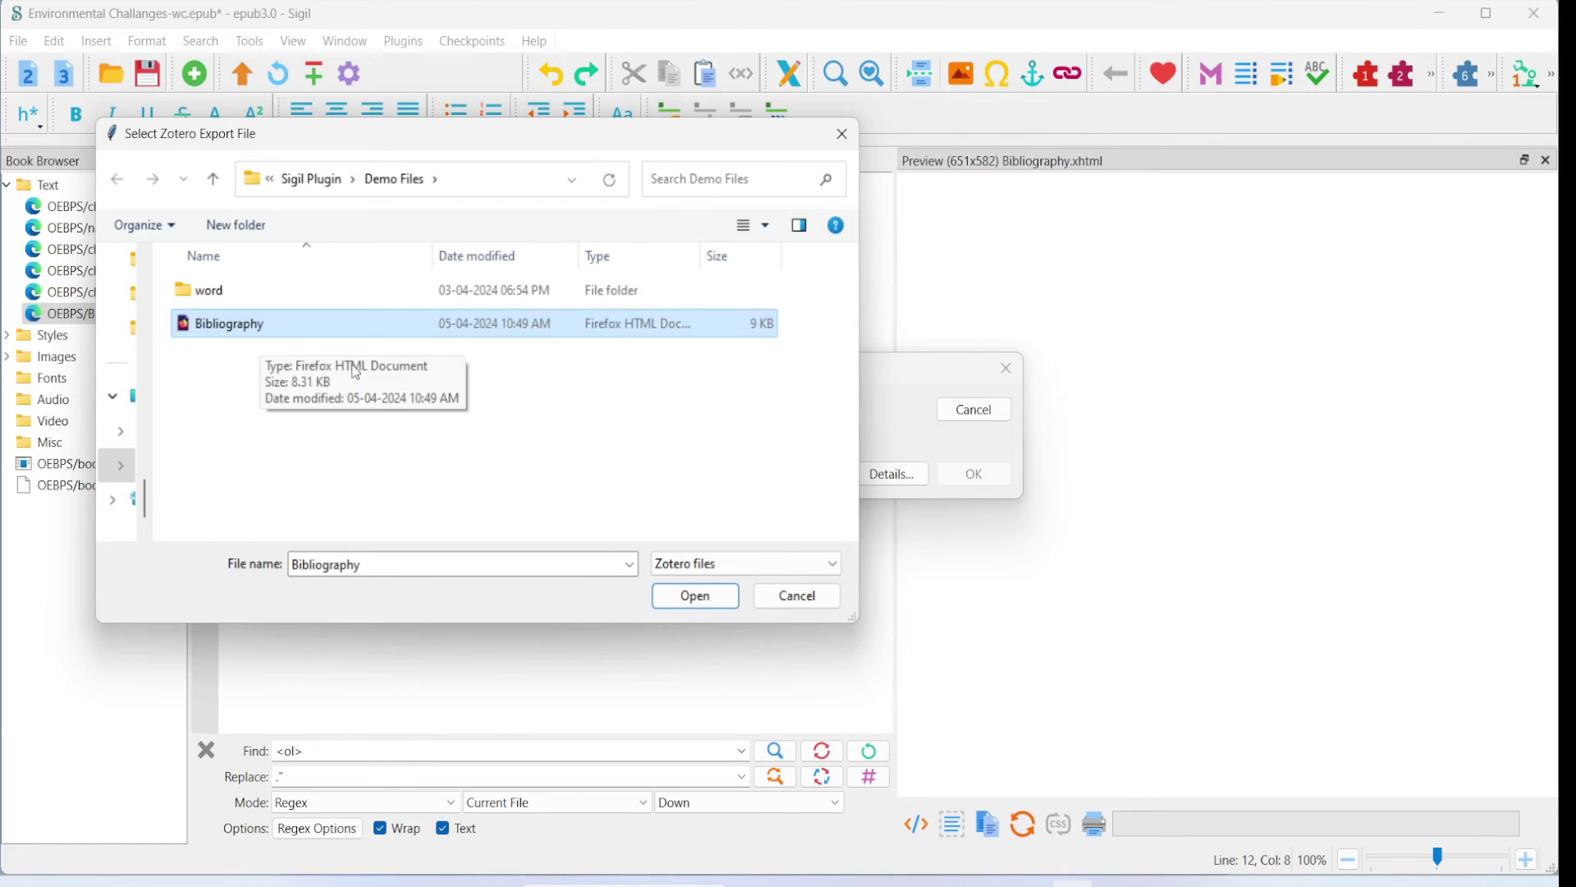
click(715, 606)
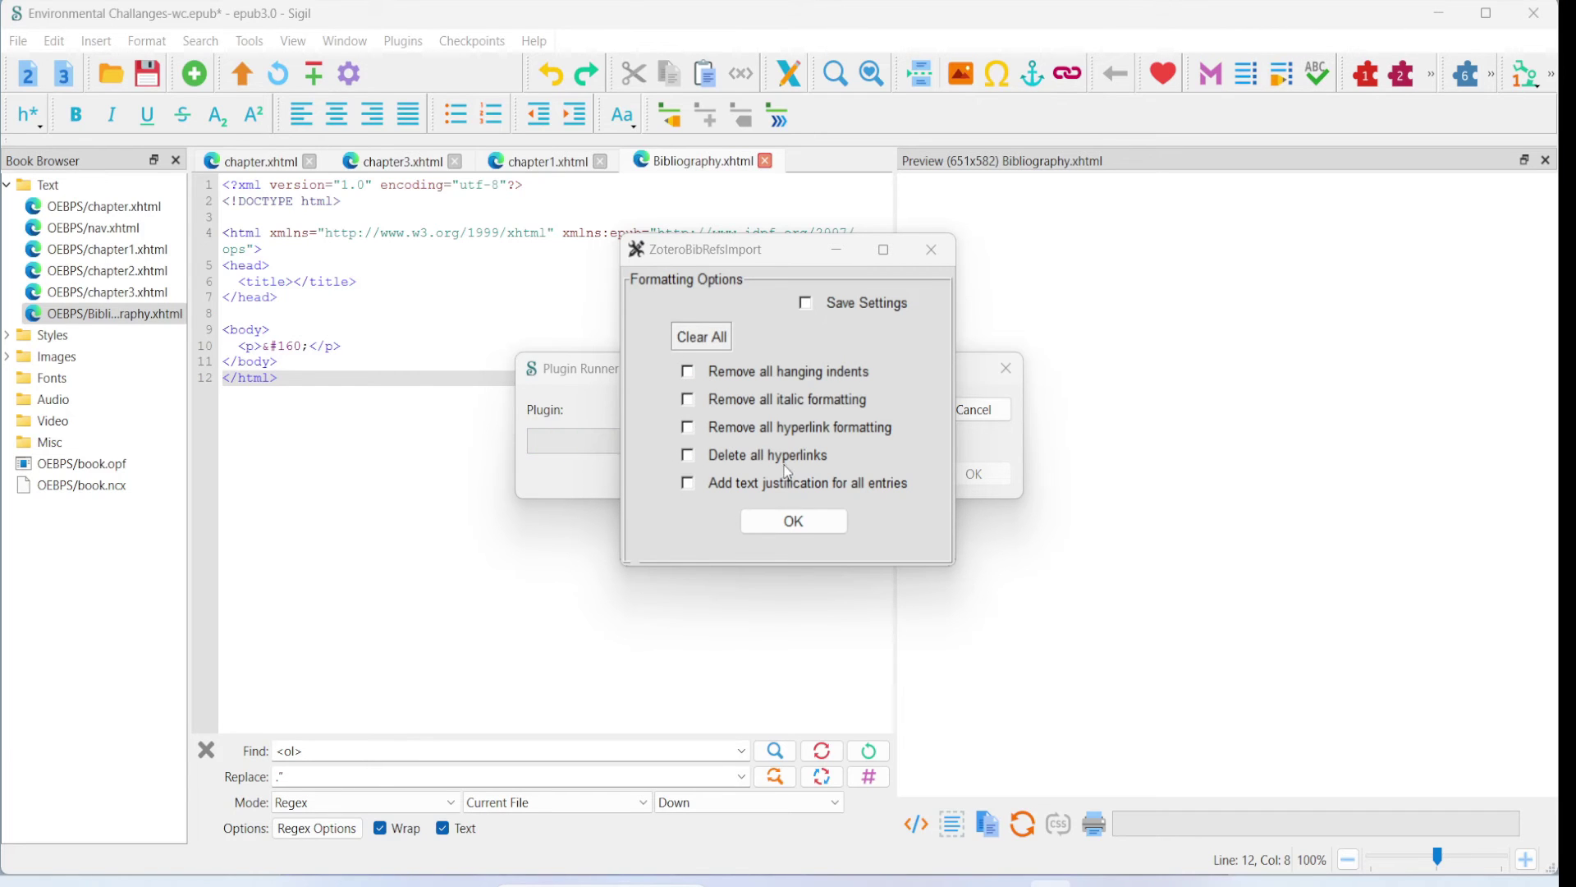
click(829, 523)
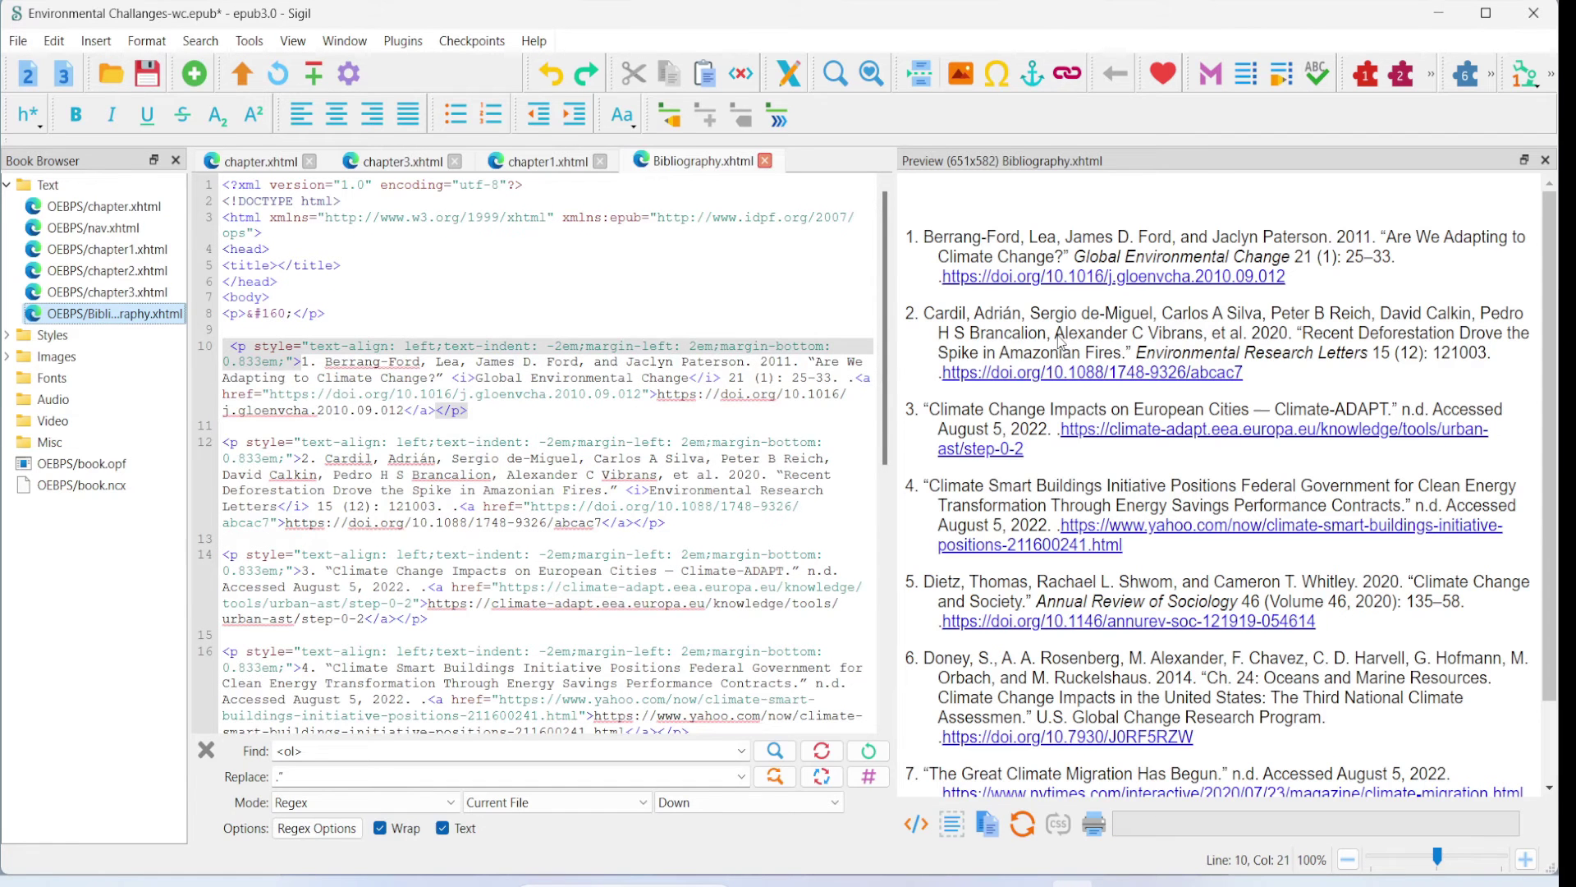
- Review the imported bibliography entries in the preview and compare them with the references in Zotero's My Ebook collection
scroll(1063, 338, down, 1)
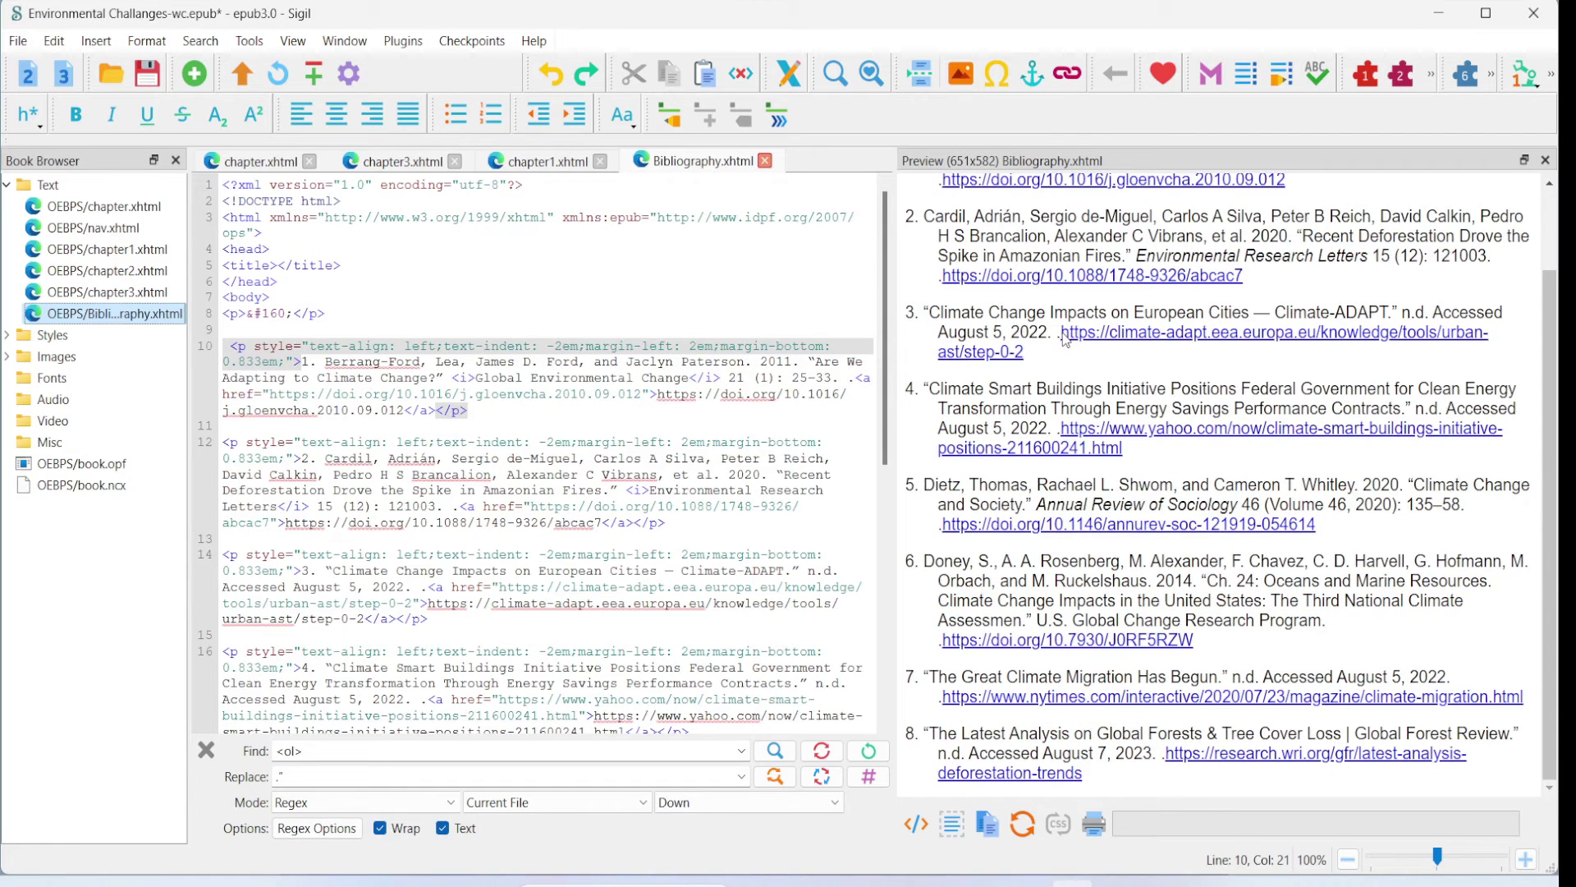
scroll(1065, 340, up, 1)
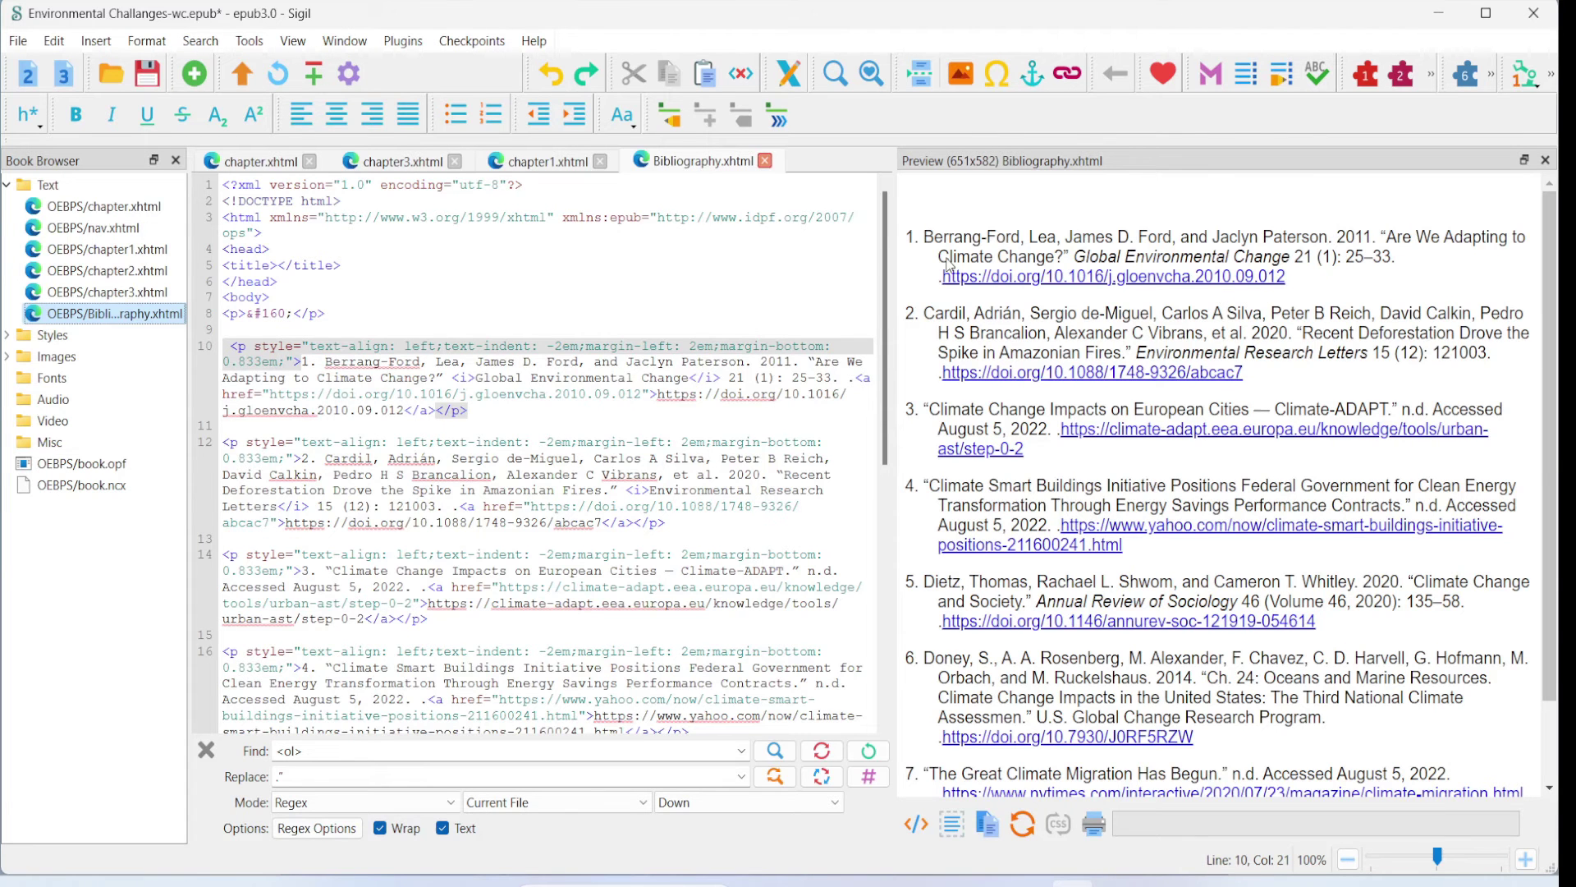
scroll(946, 283, down, 1)
scroll(945, 283, up, 1)
scroll(911, 677, down, 1)
scroll(917, 713, up, 1)
scroll(976, 390, down, 1)
scroll(978, 400, up, 1)
key(alt+Tab)
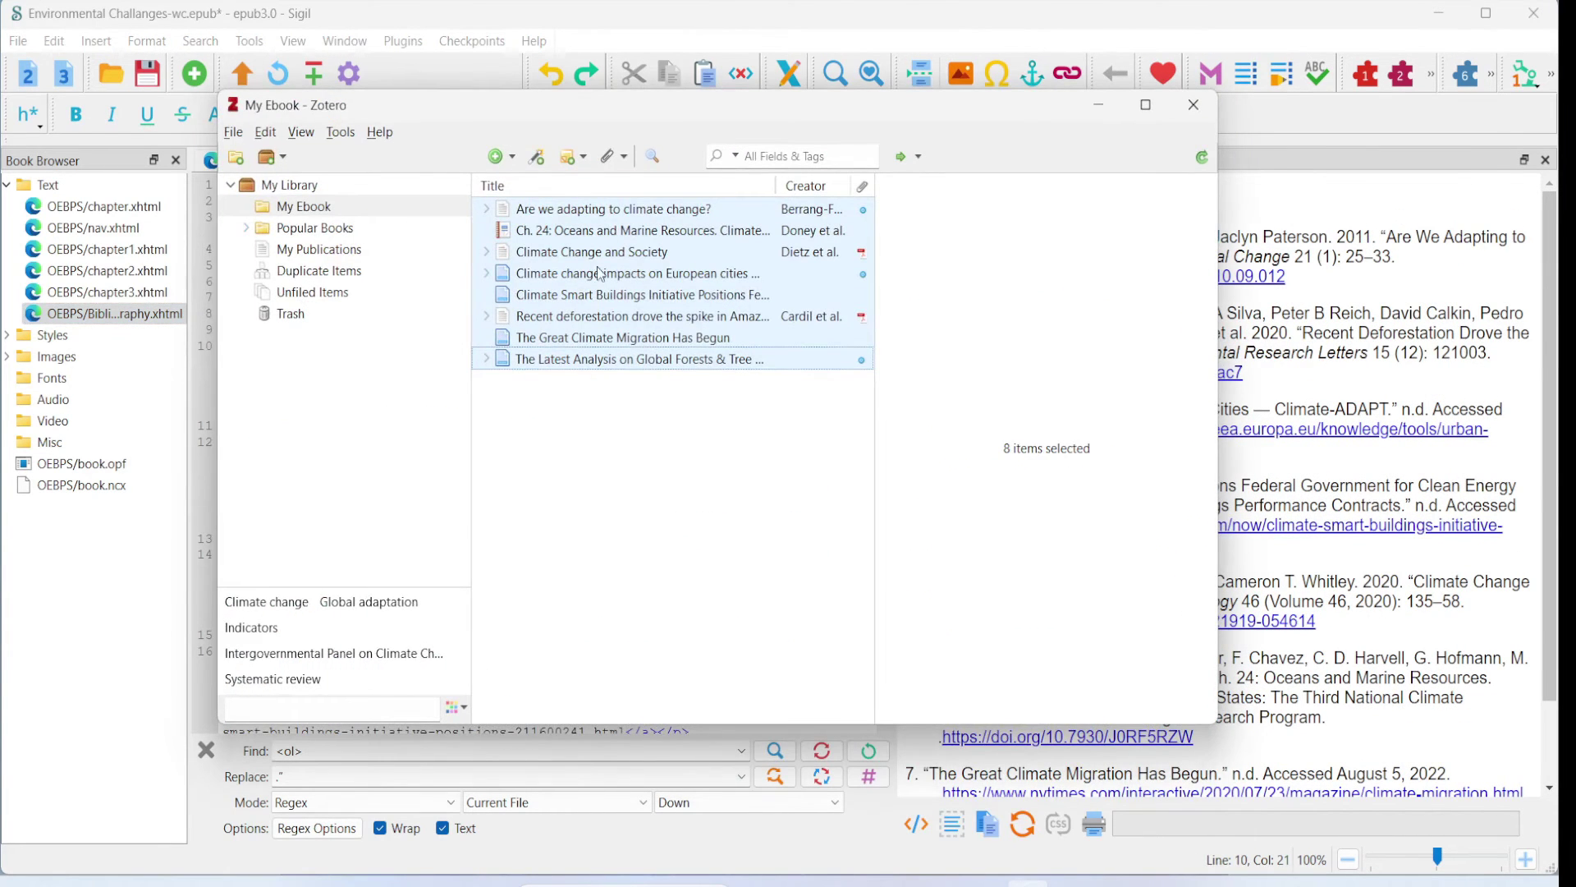
click(1098, 104)
scroll(1143, 320, down, 1)
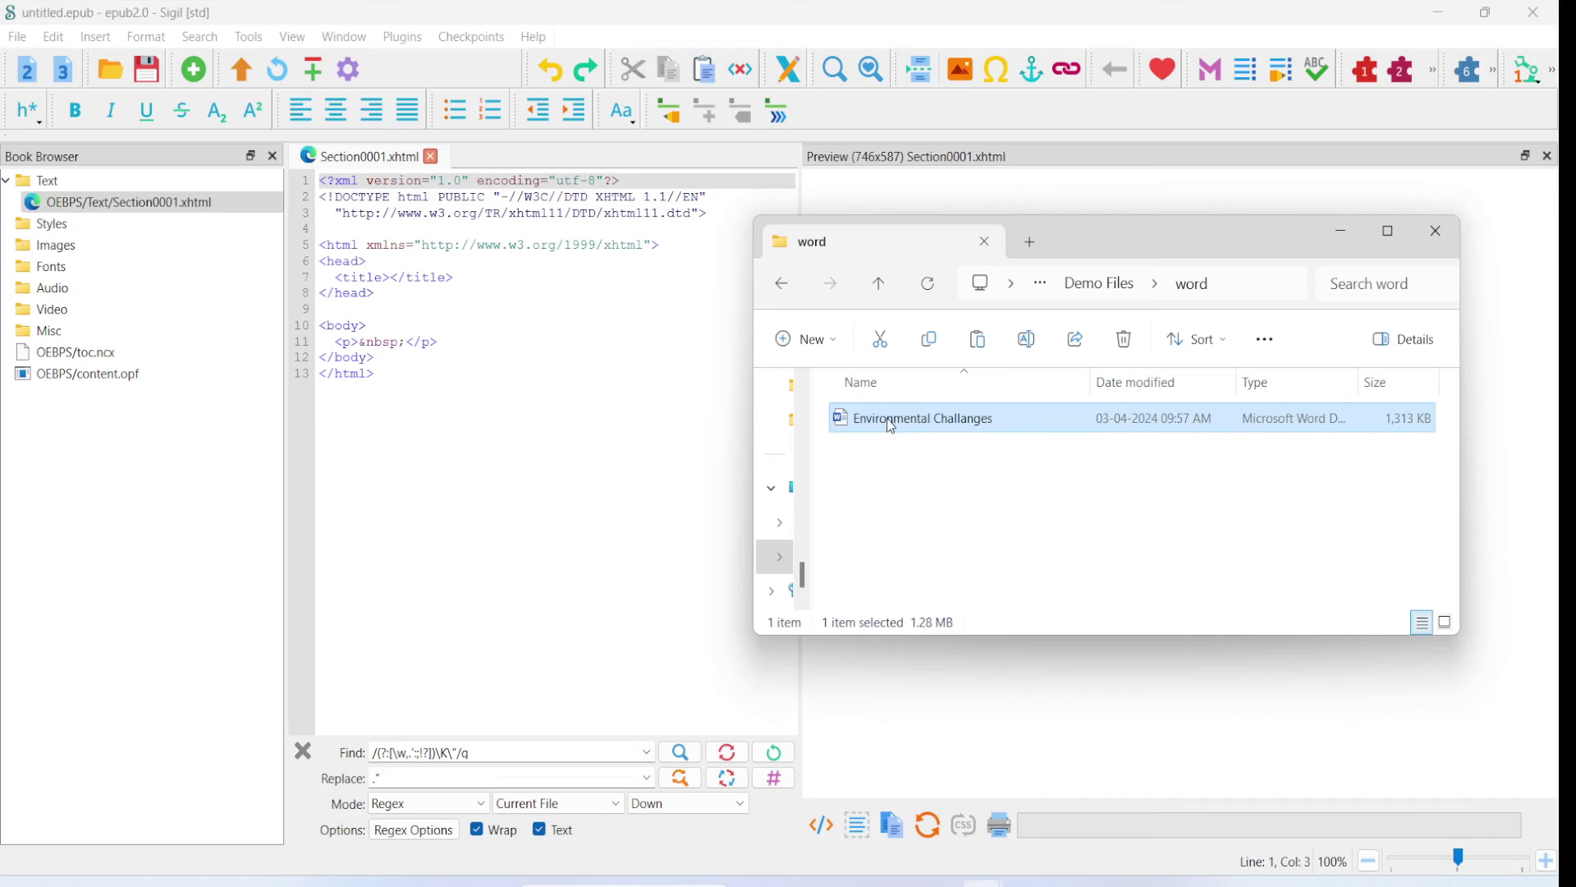
- Switch to the browser, find the DOCXImport entry in the Sigil Plugin Index and open its thread
mouse_move(889, 426)
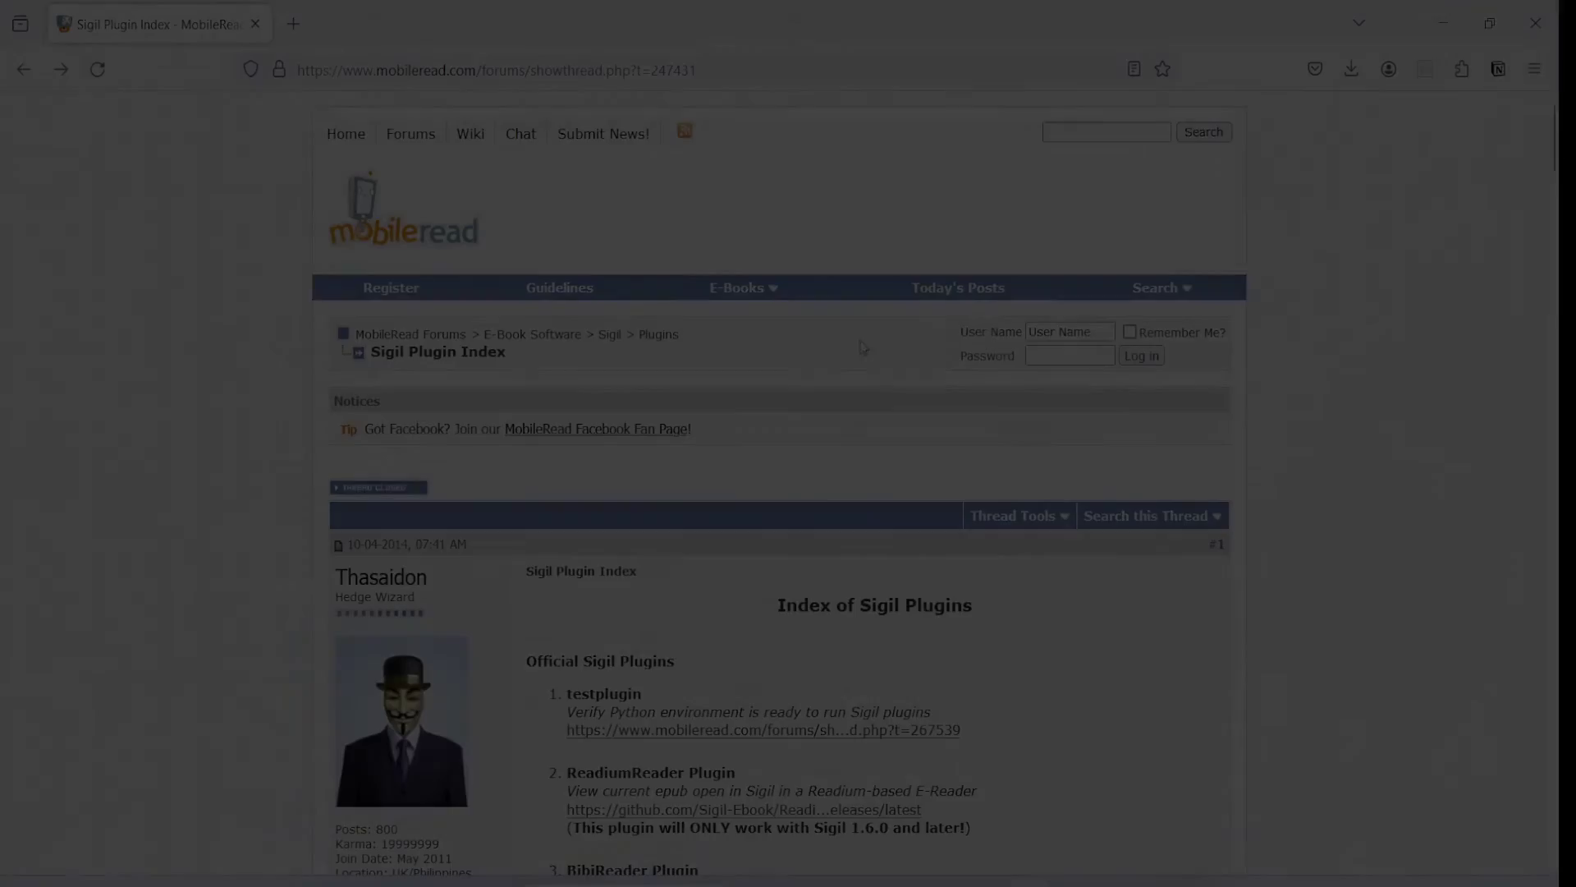
scroll(845, 365, down, 8)
scroll(842, 387, down, 9)
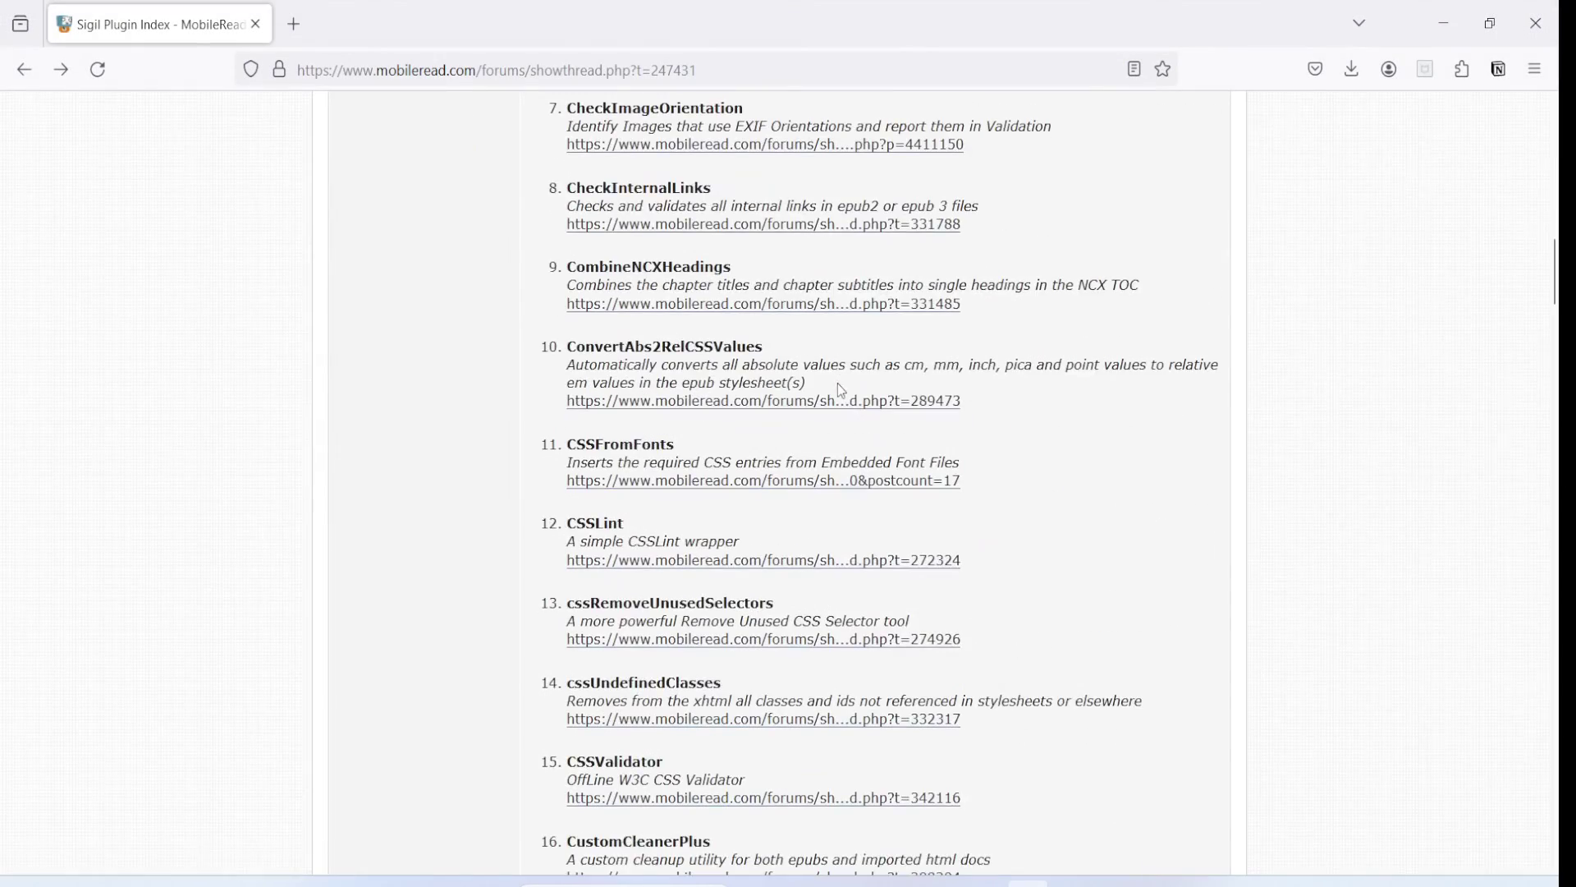
scroll(838, 398, down, 5)
scroll(834, 401, down, 5)
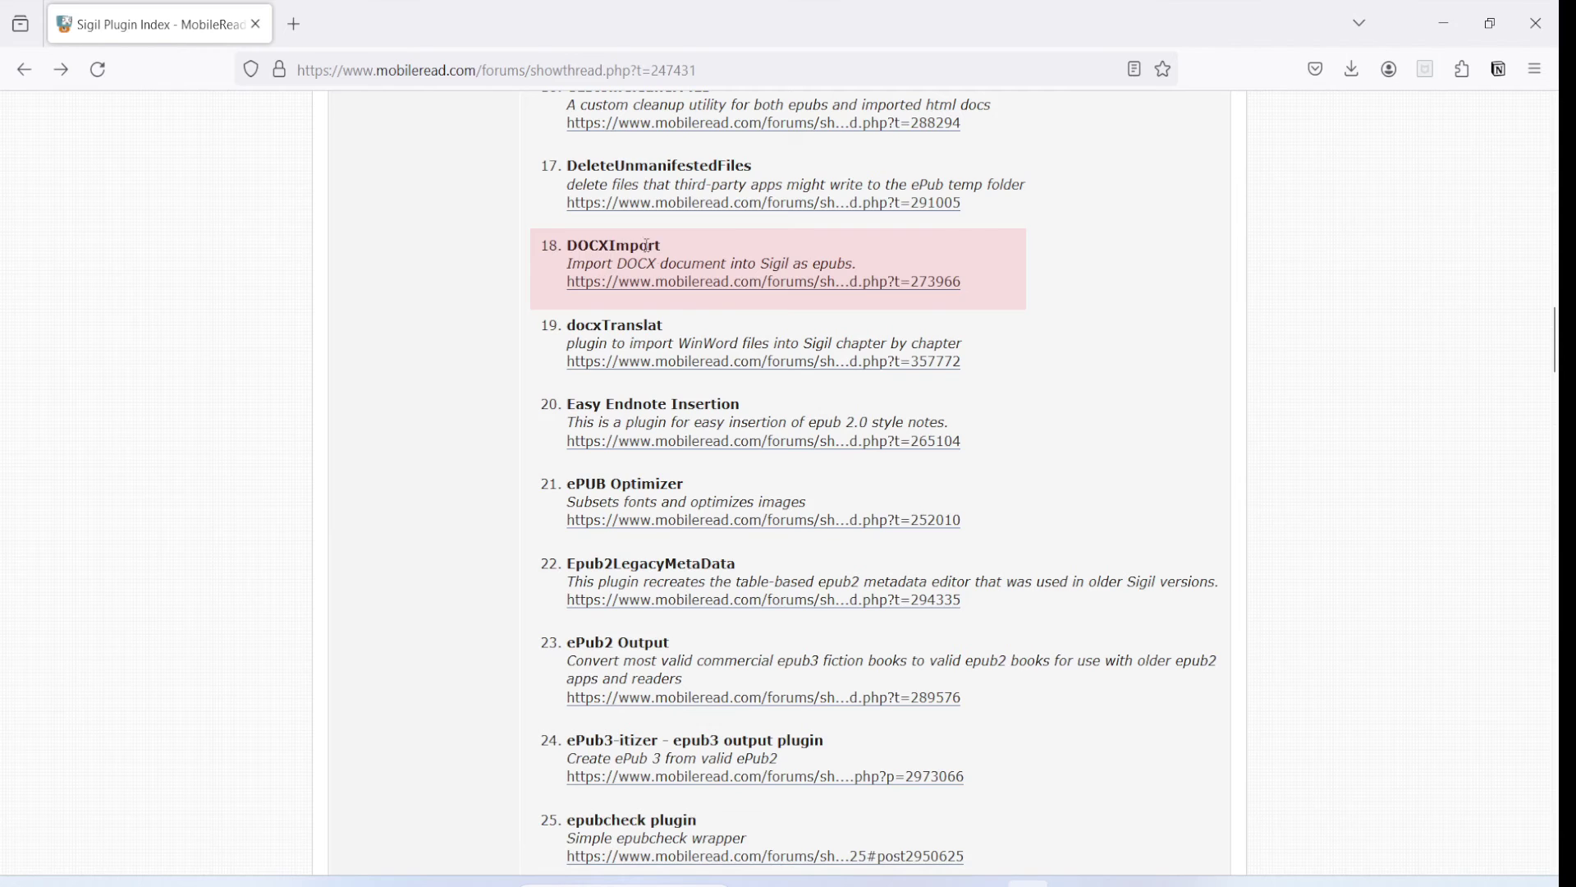
click(677, 282)
- Read the requirements and supported features in the DOCXImport post and download the attached DOCXImport_v0.3.0.zip
scroll(678, 289, down, 9)
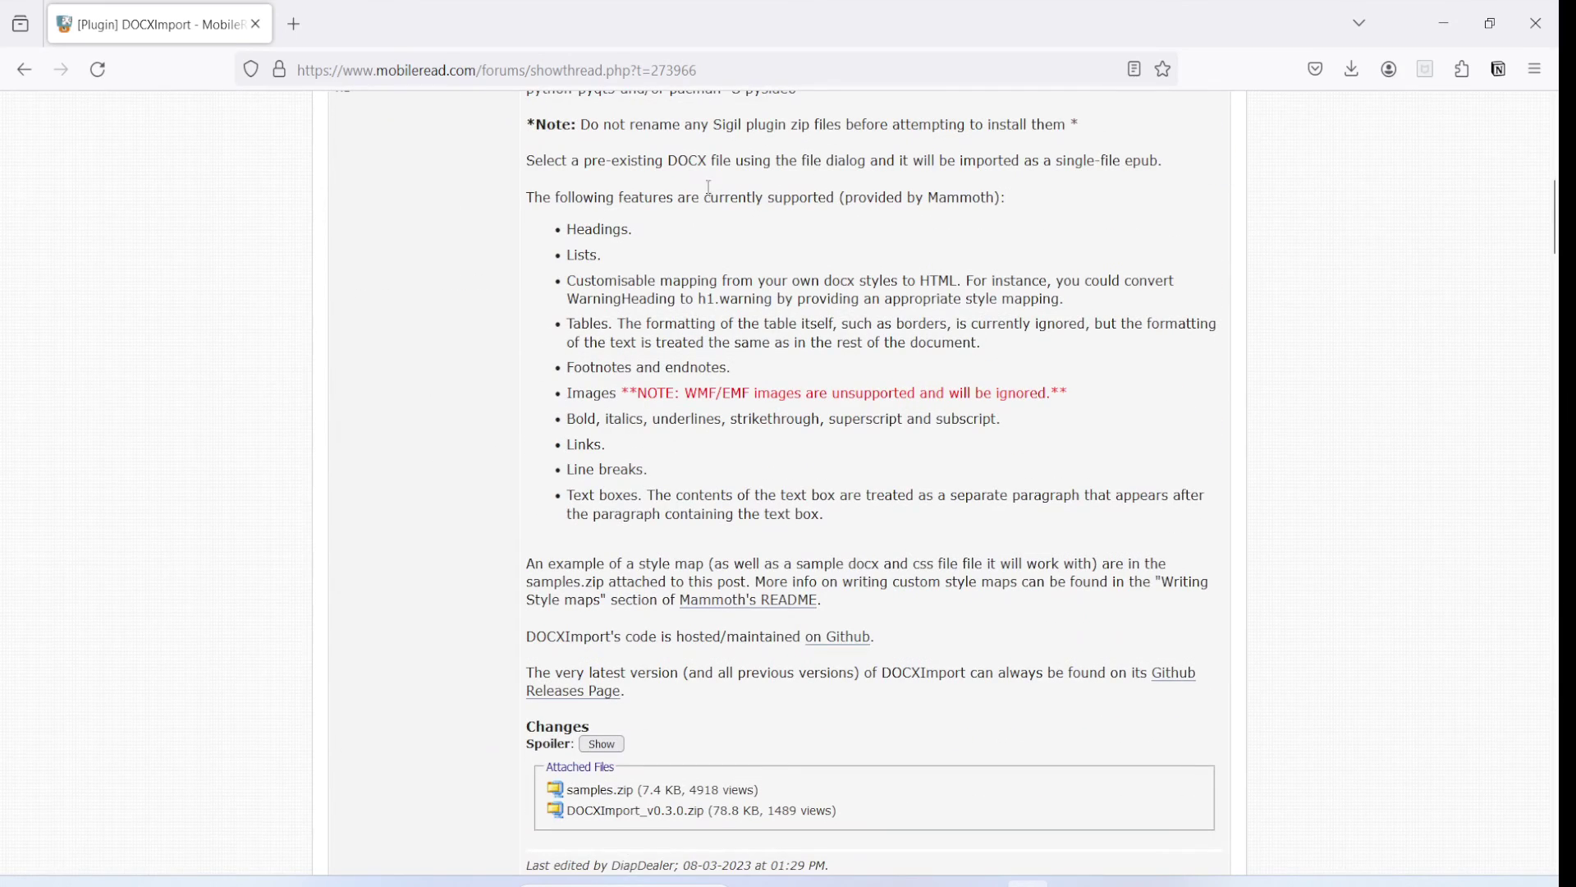
scroll(709, 186, up, 5)
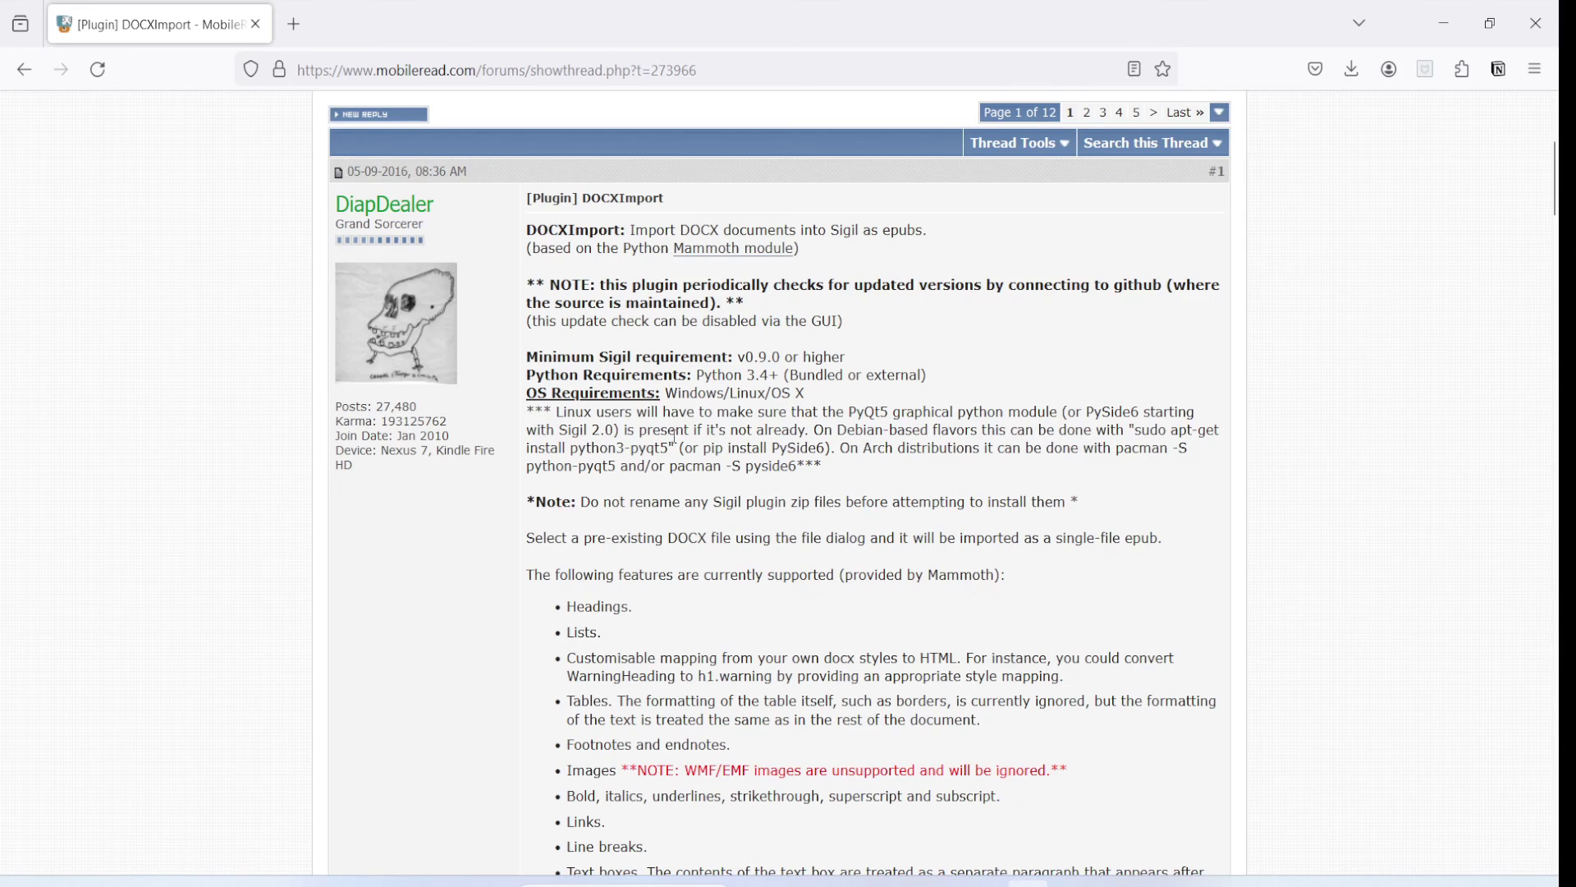
scroll(675, 437, down, 5)
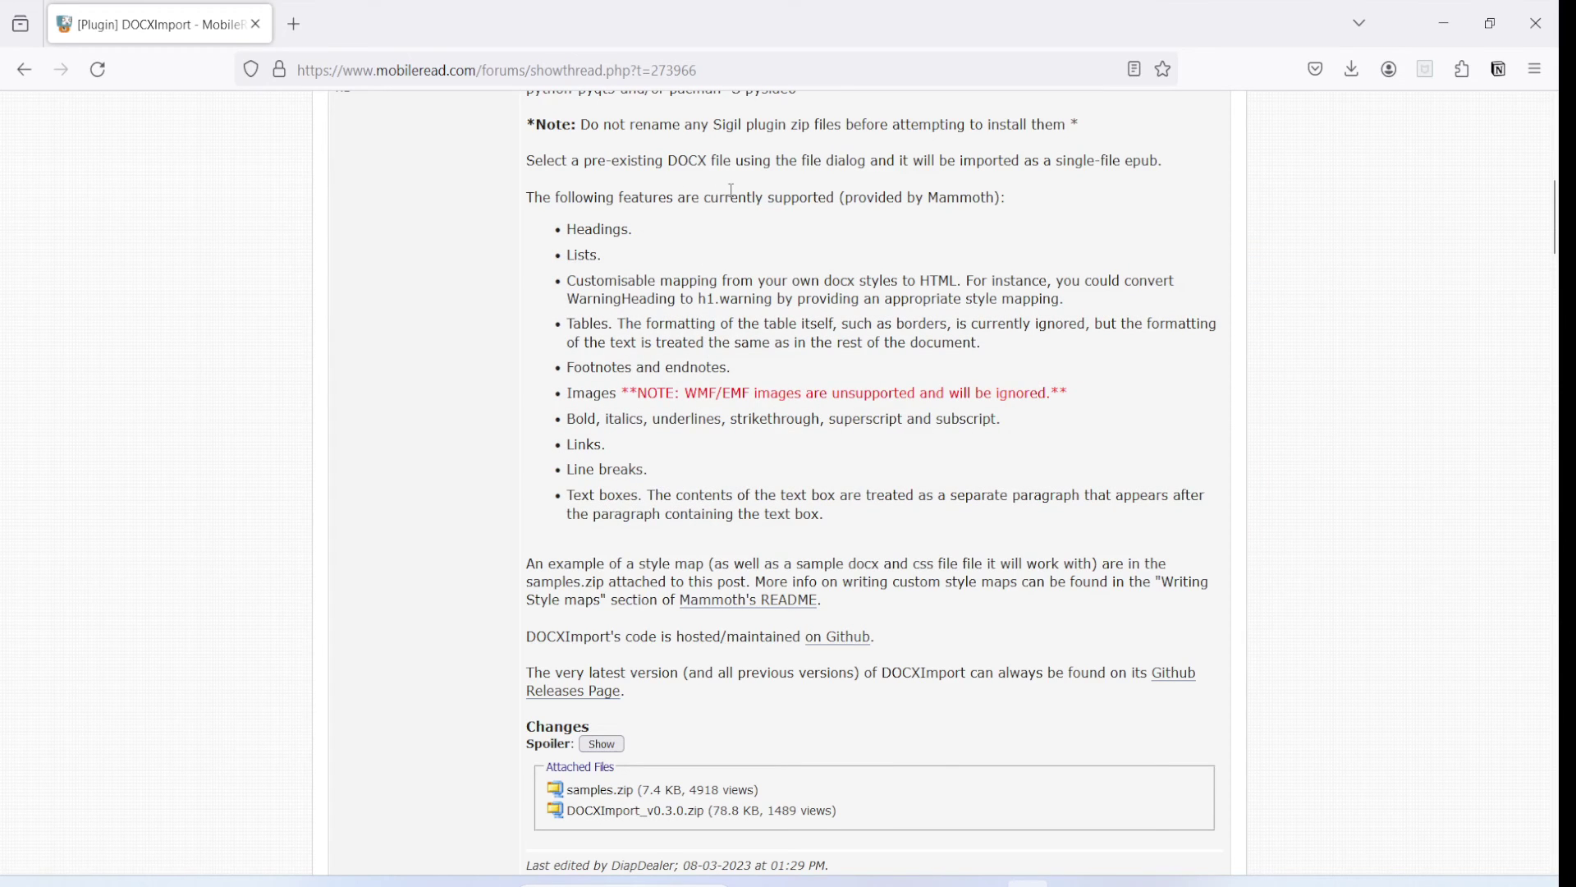
scroll(735, 195, down, 5)
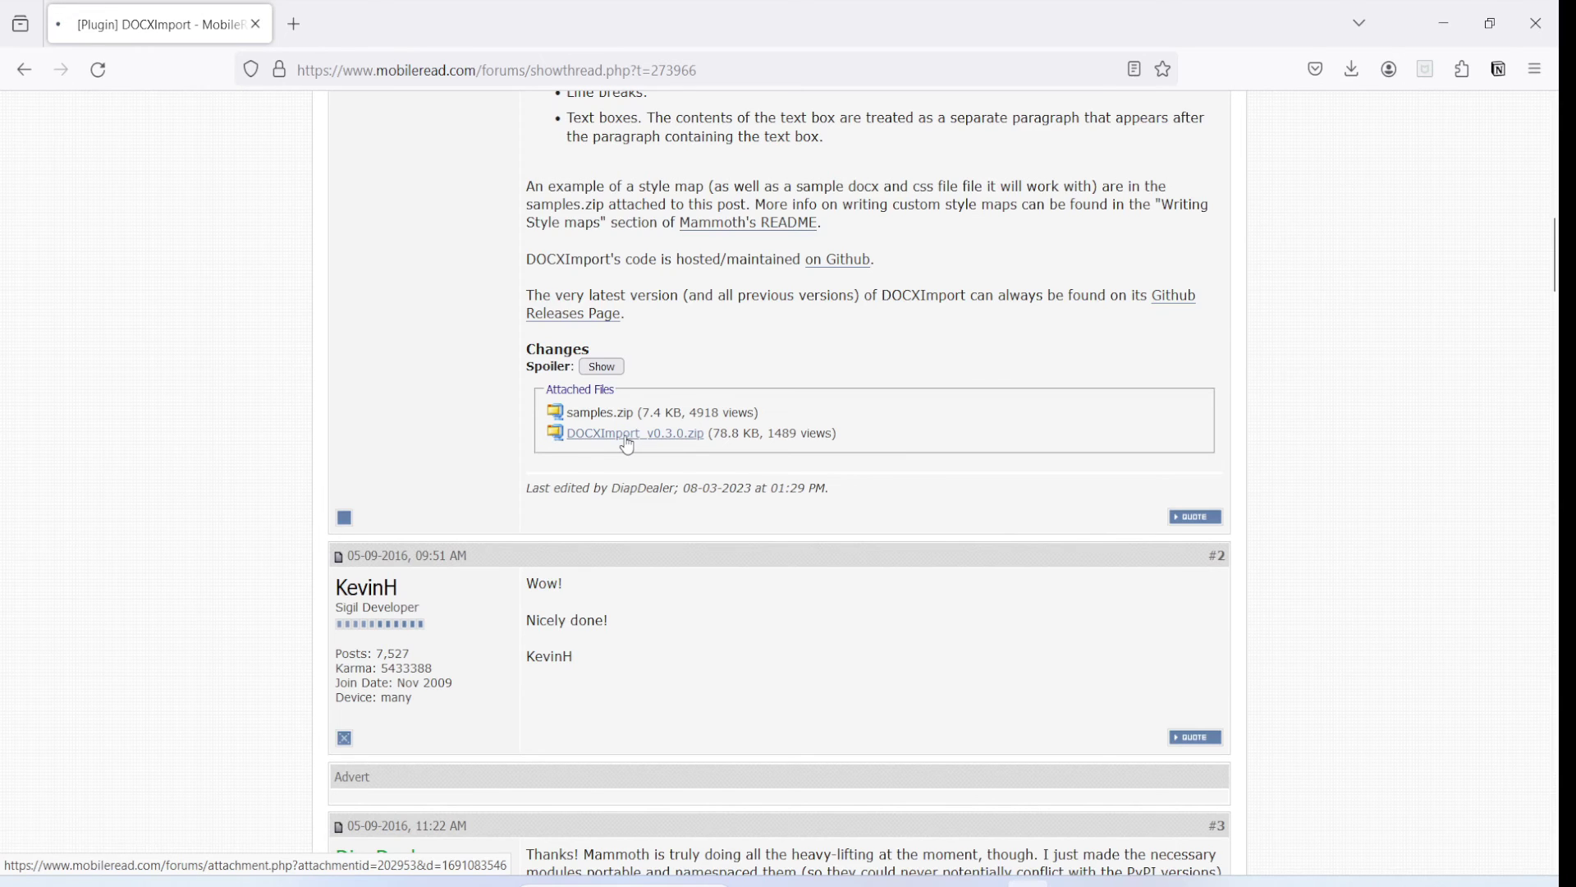
- Switch to Sigil and add the DOCXImport_v0.3.0(2) plugin archive from the sigil-plugins folder
key(alt+Tab)
click(934, 406)
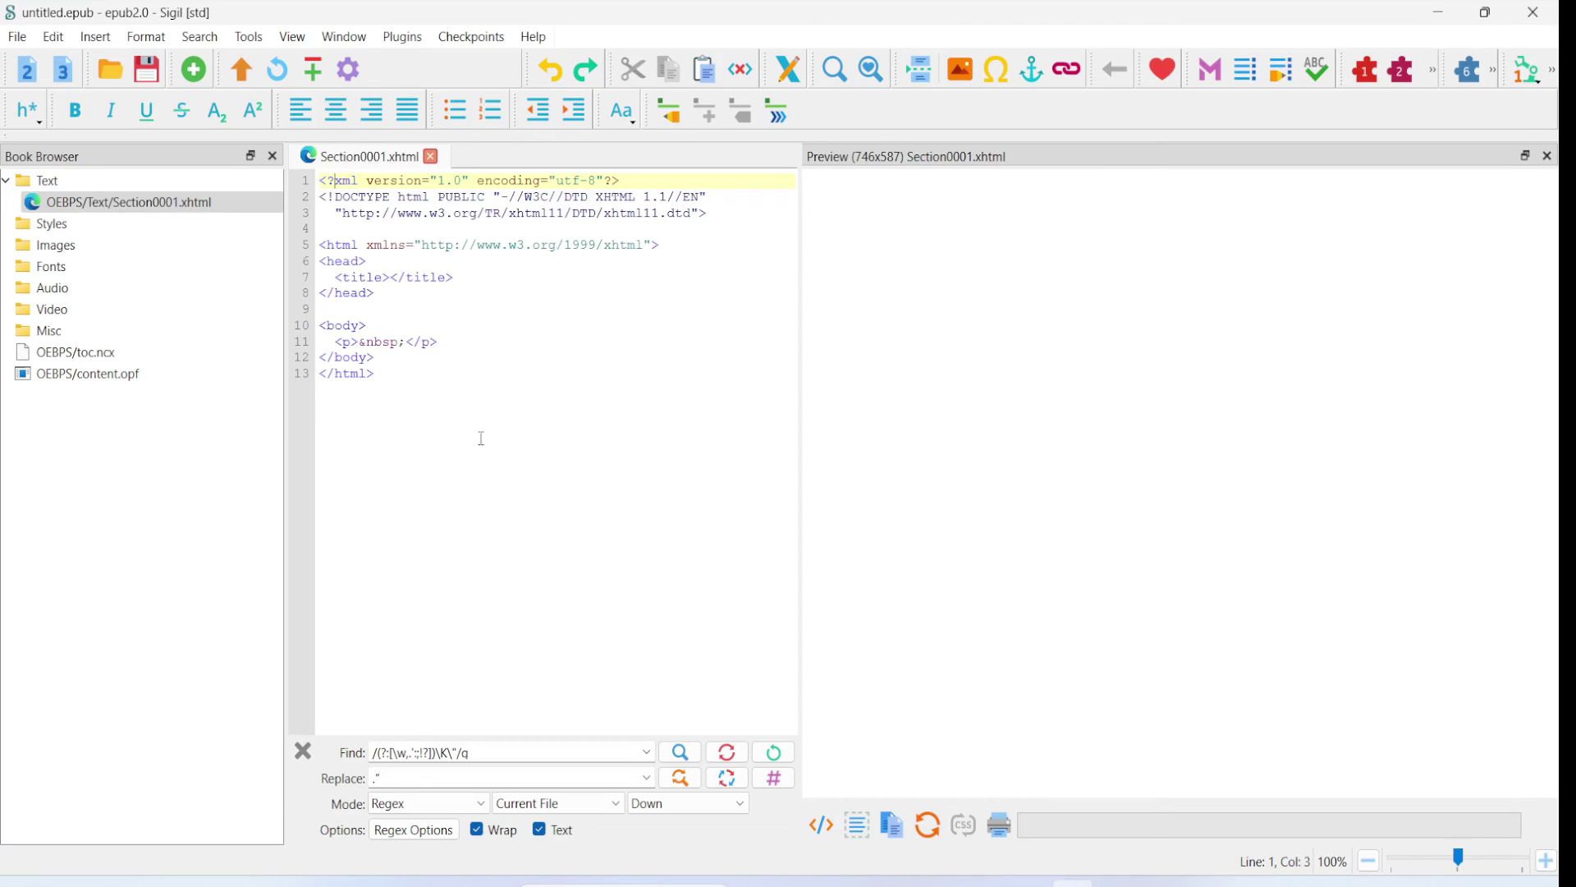
click(408, 41)
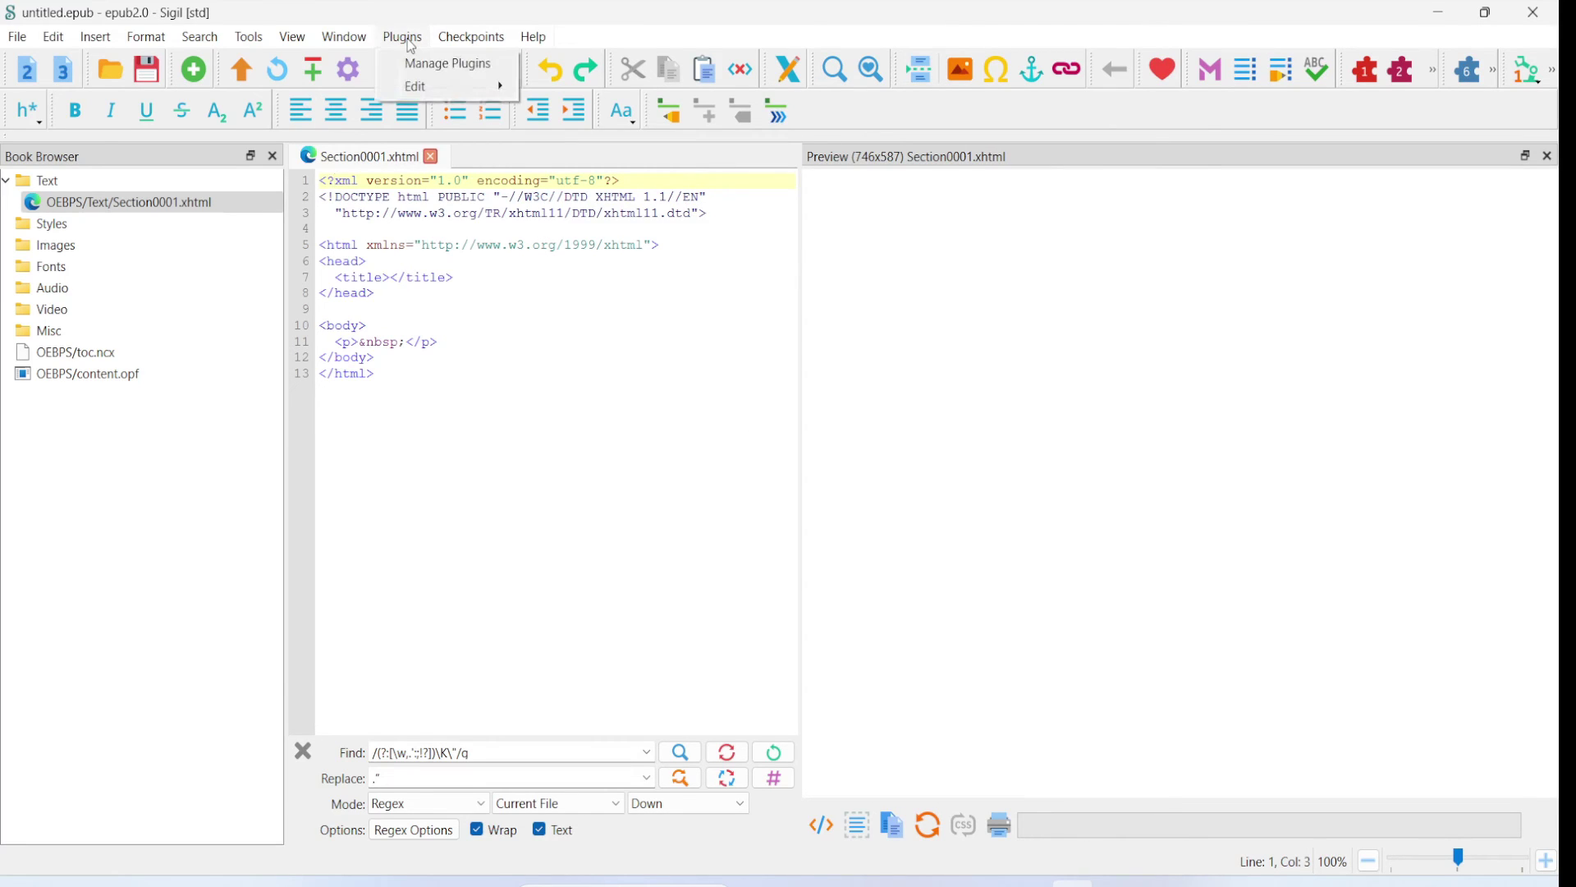
click(439, 64)
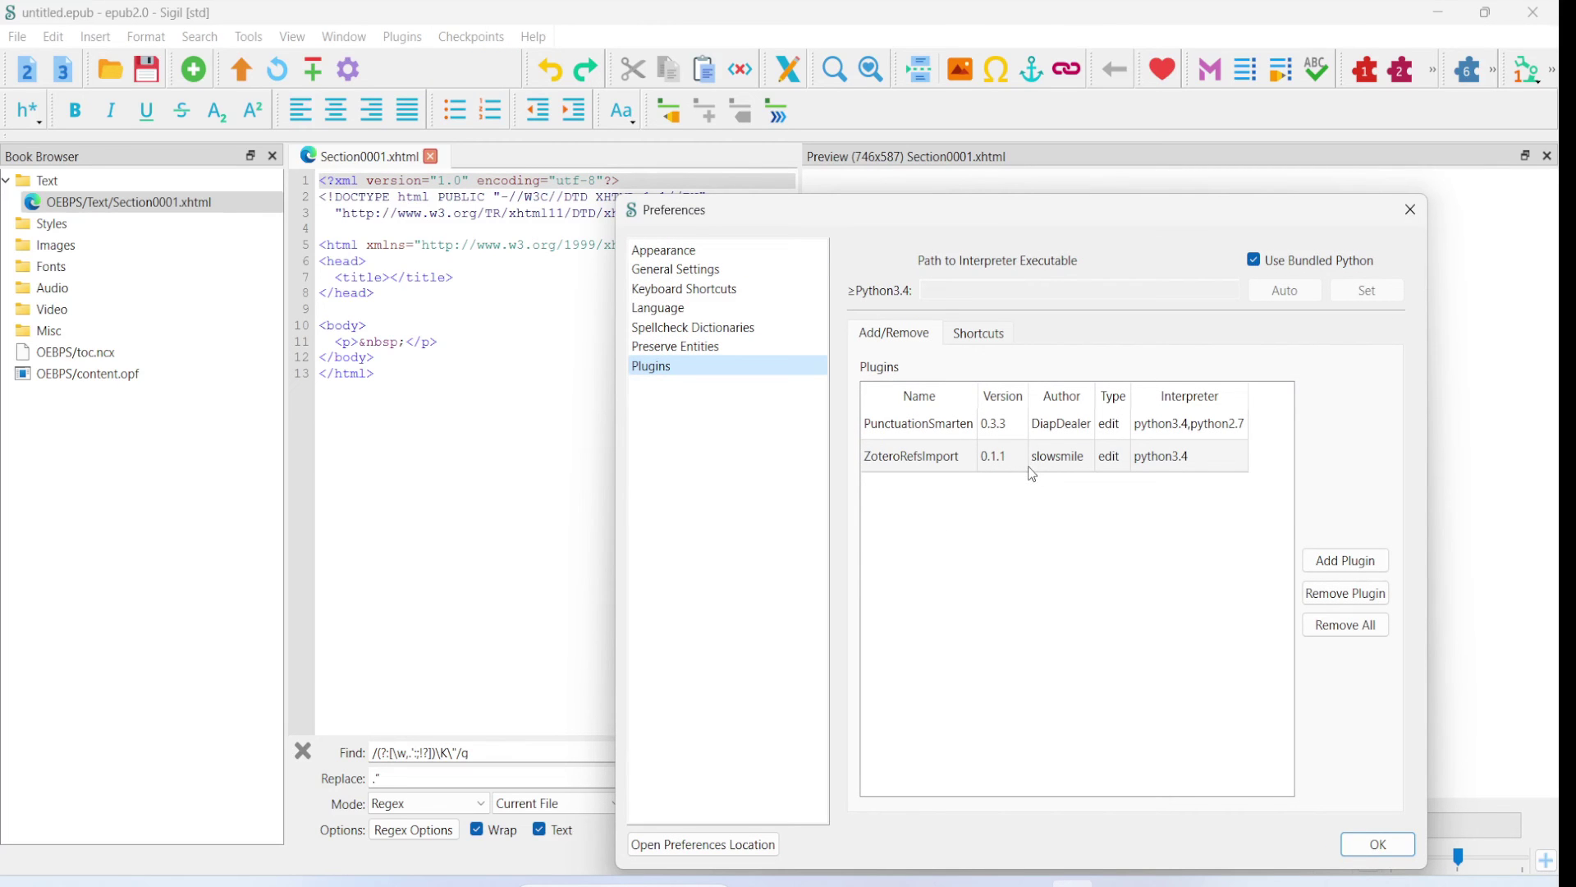
click(1371, 562)
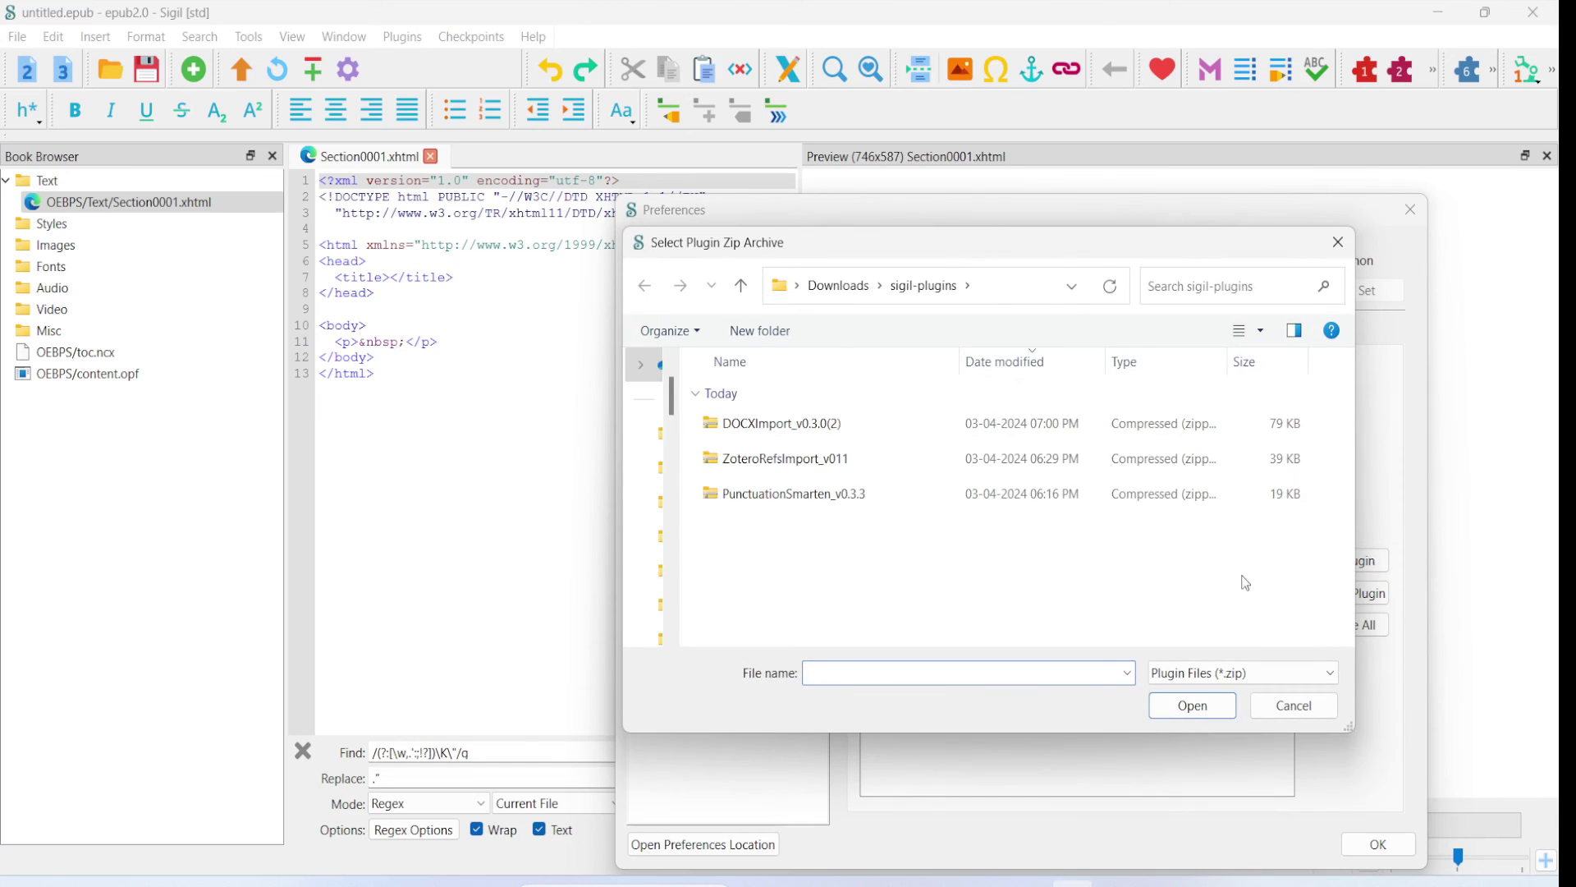
click(757, 425)
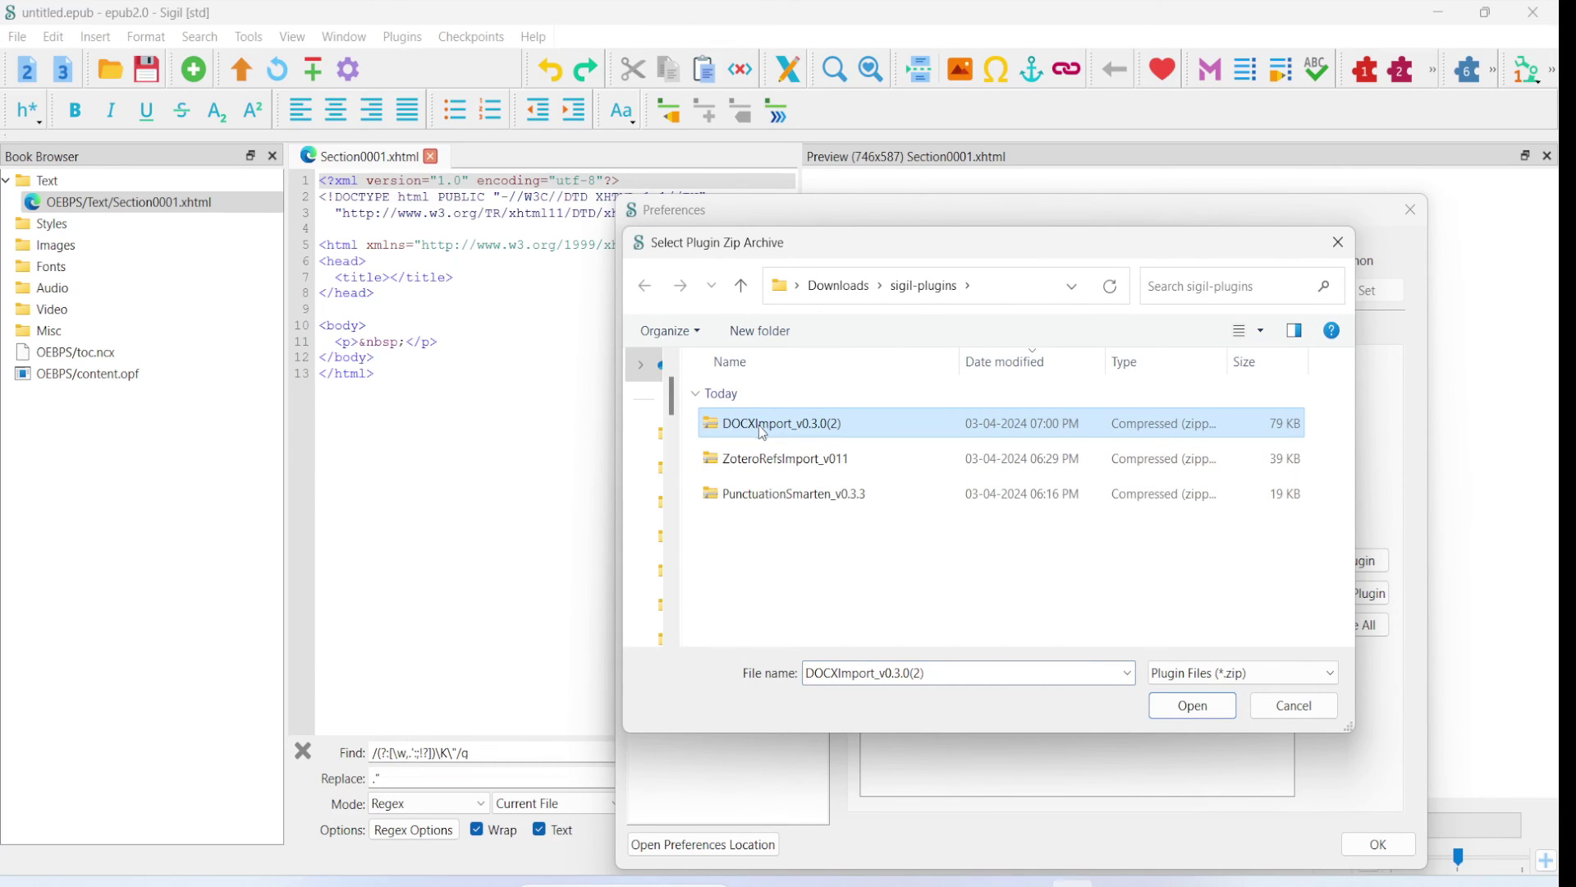
click(1190, 706)
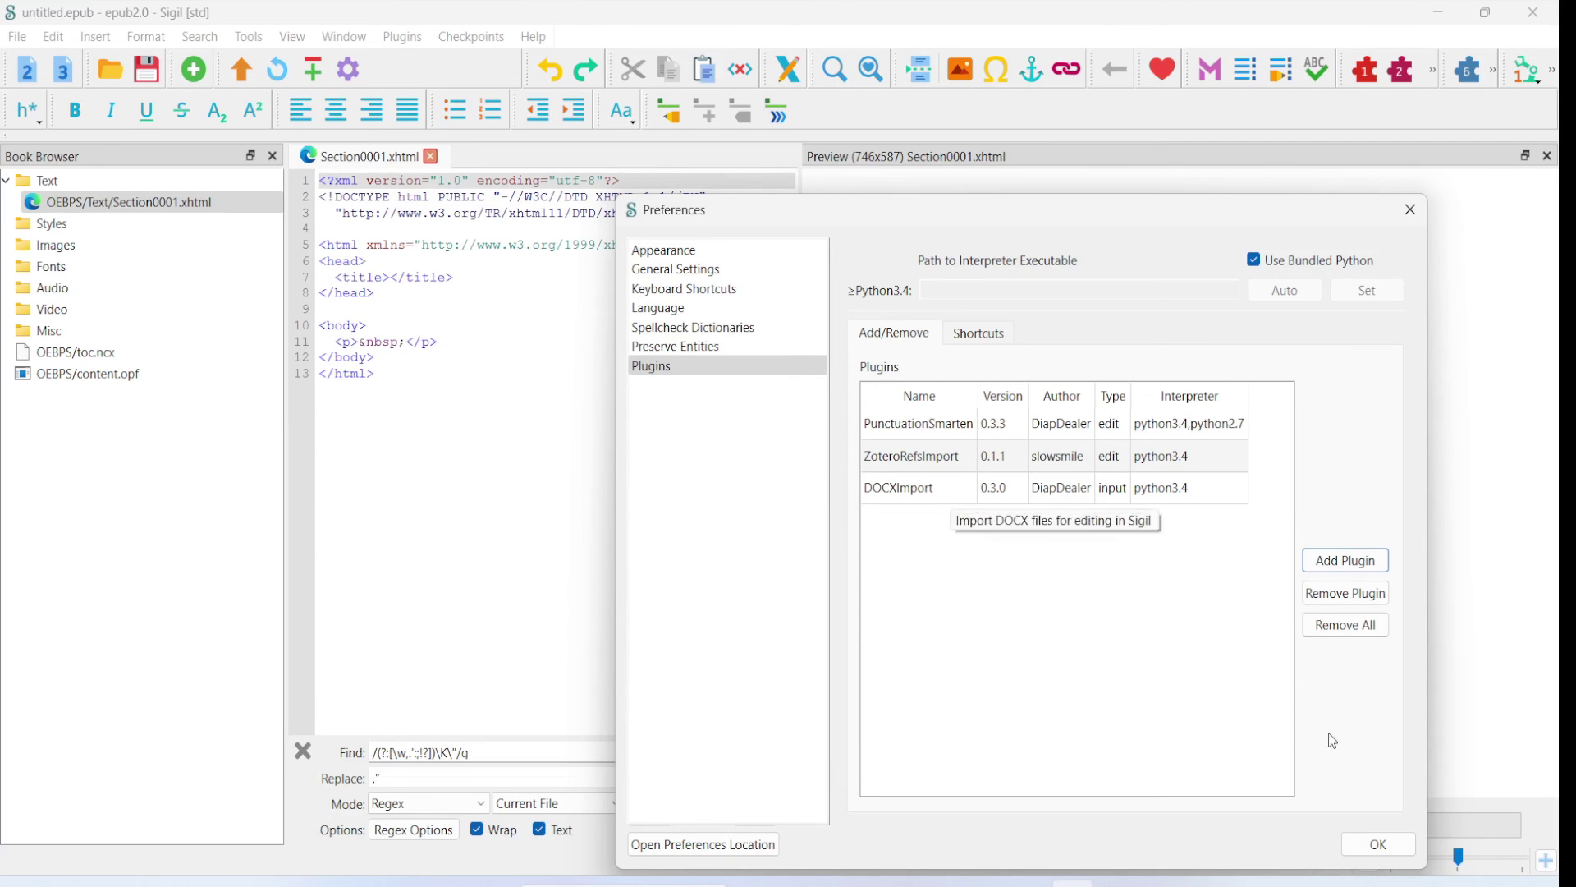
click(1368, 851)
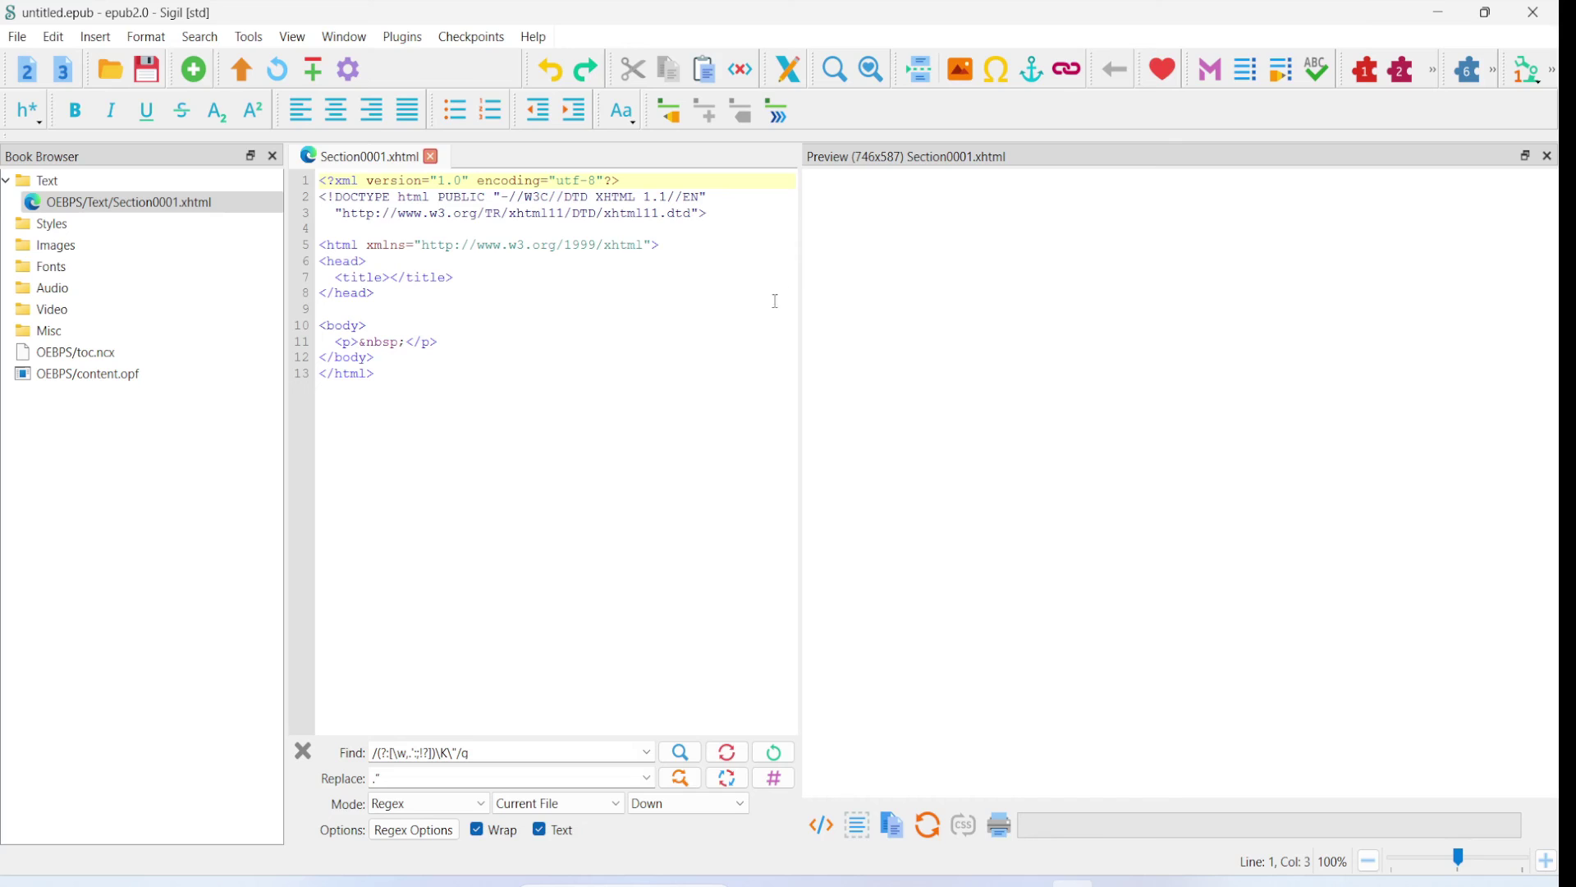
- Run the DOCXImport plugin to import Environmental Challanges.docx from the Demo Files\word folder as EPUB3
click(411, 41)
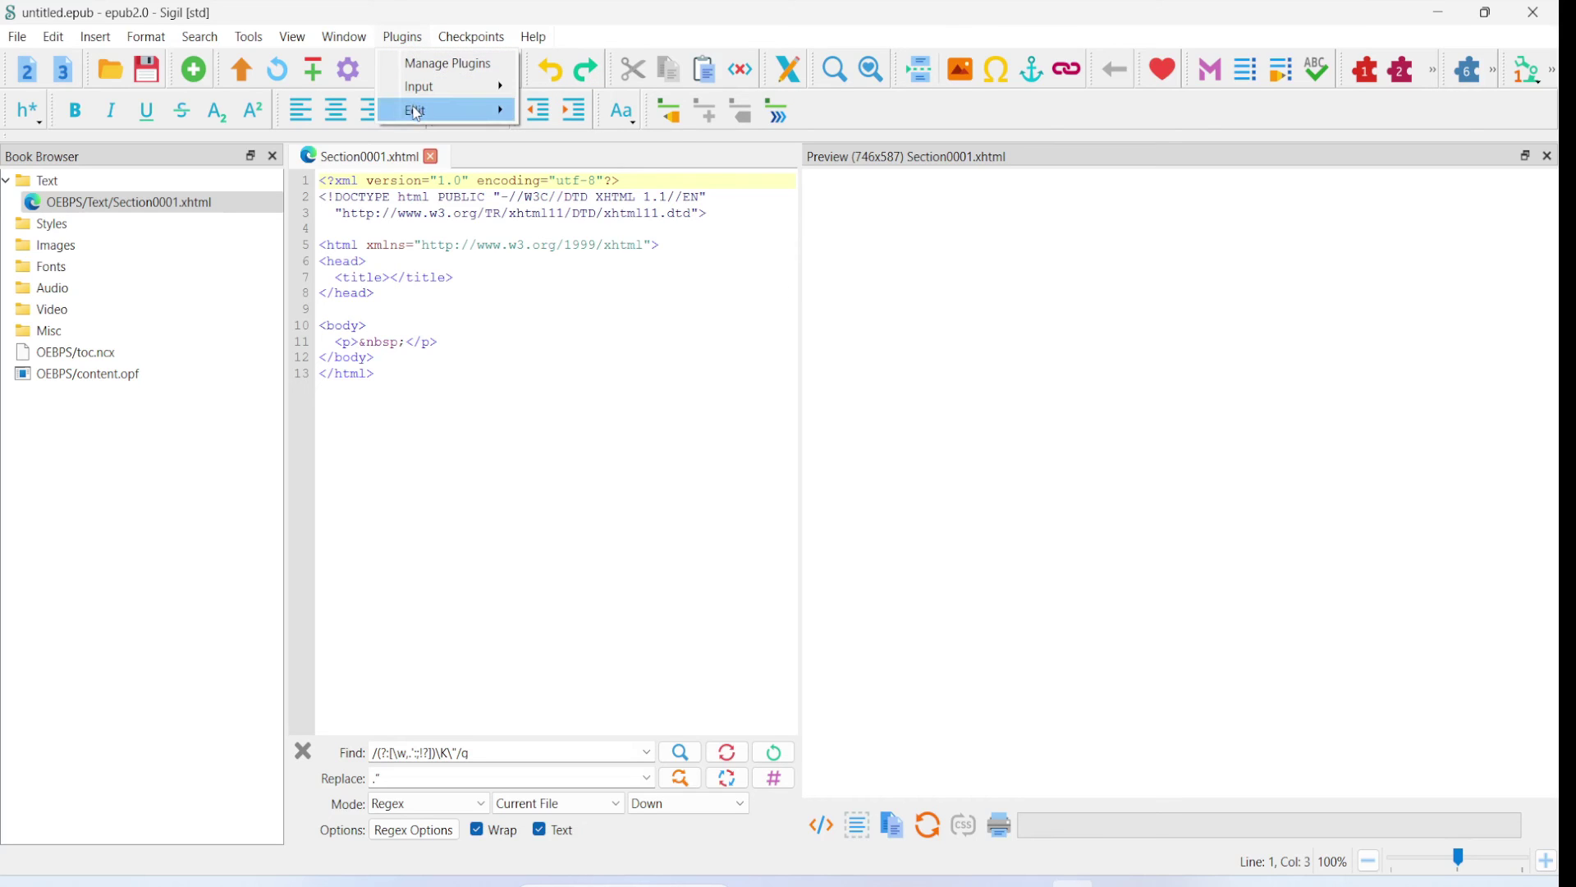
mouse_move(417, 99)
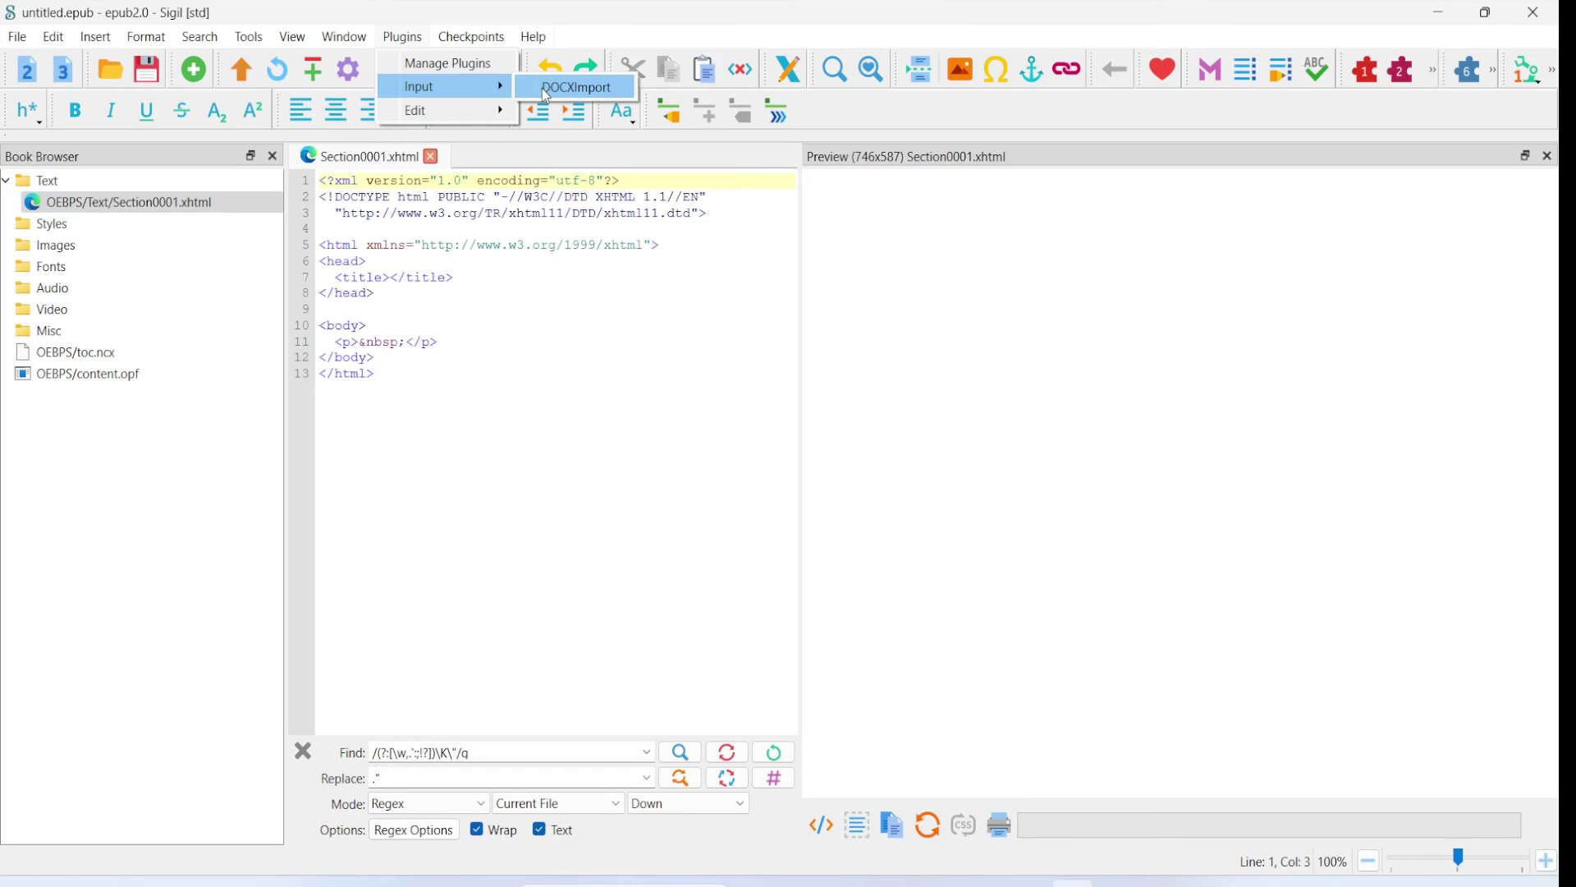
click(543, 88)
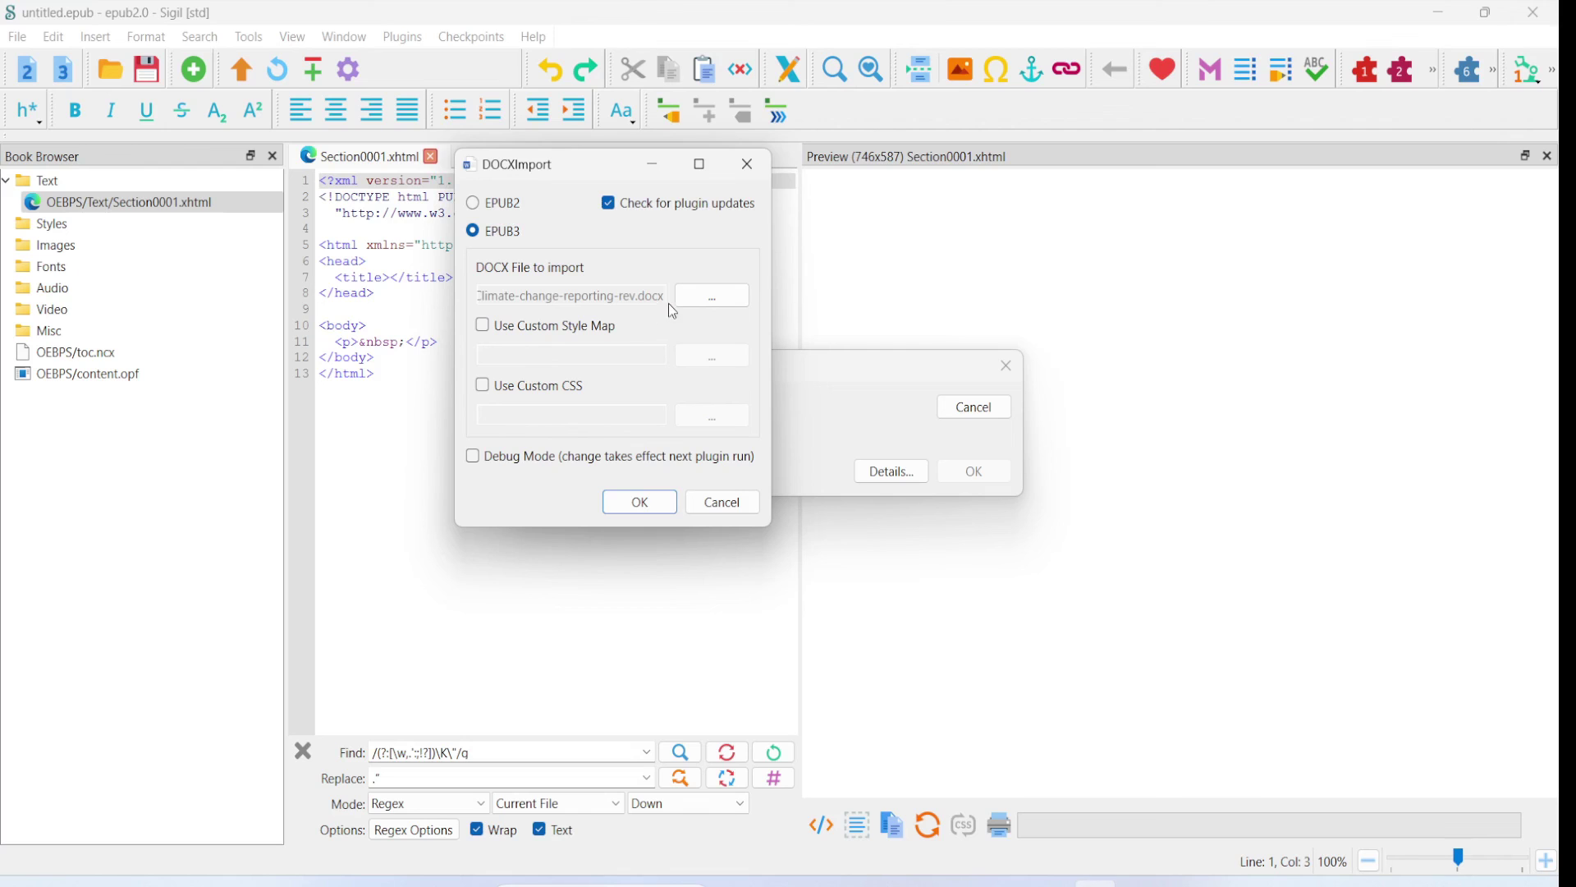
click(735, 299)
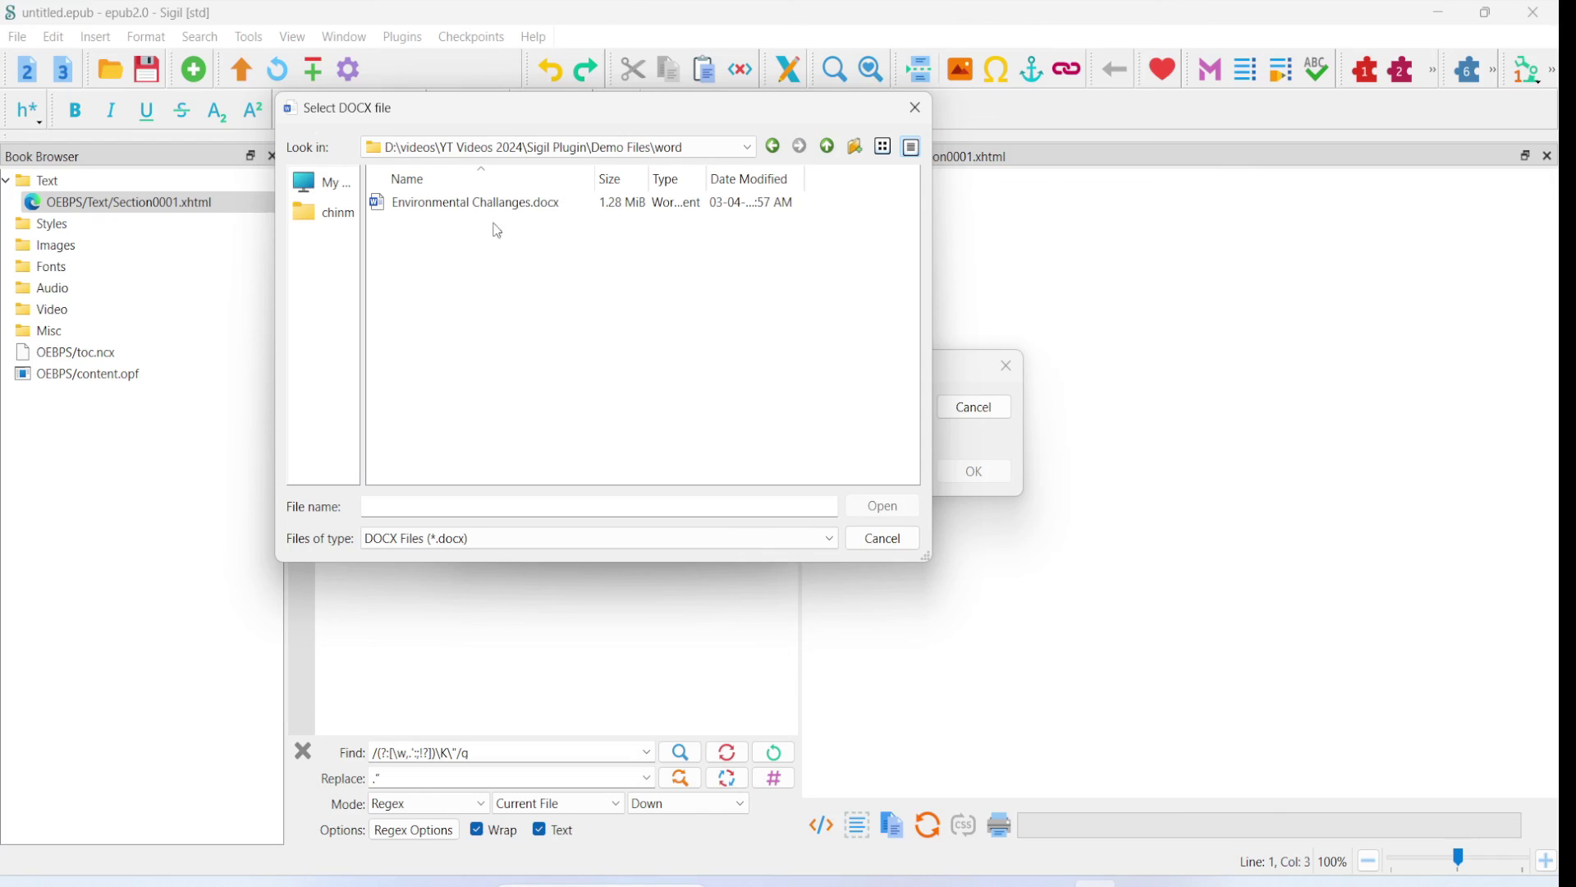
click(457, 211)
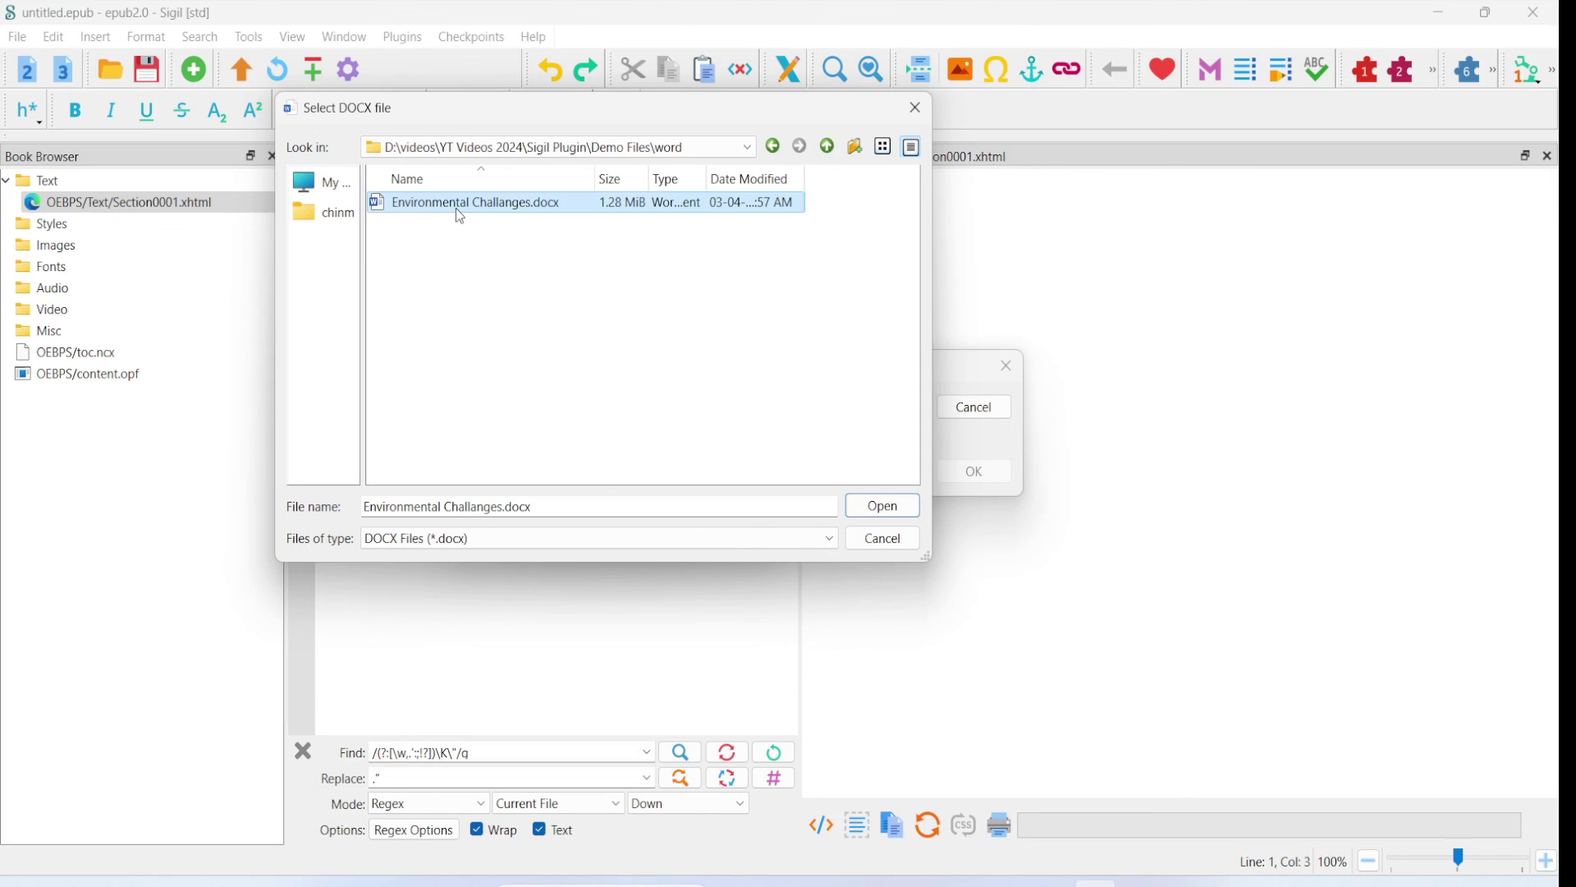
click(885, 506)
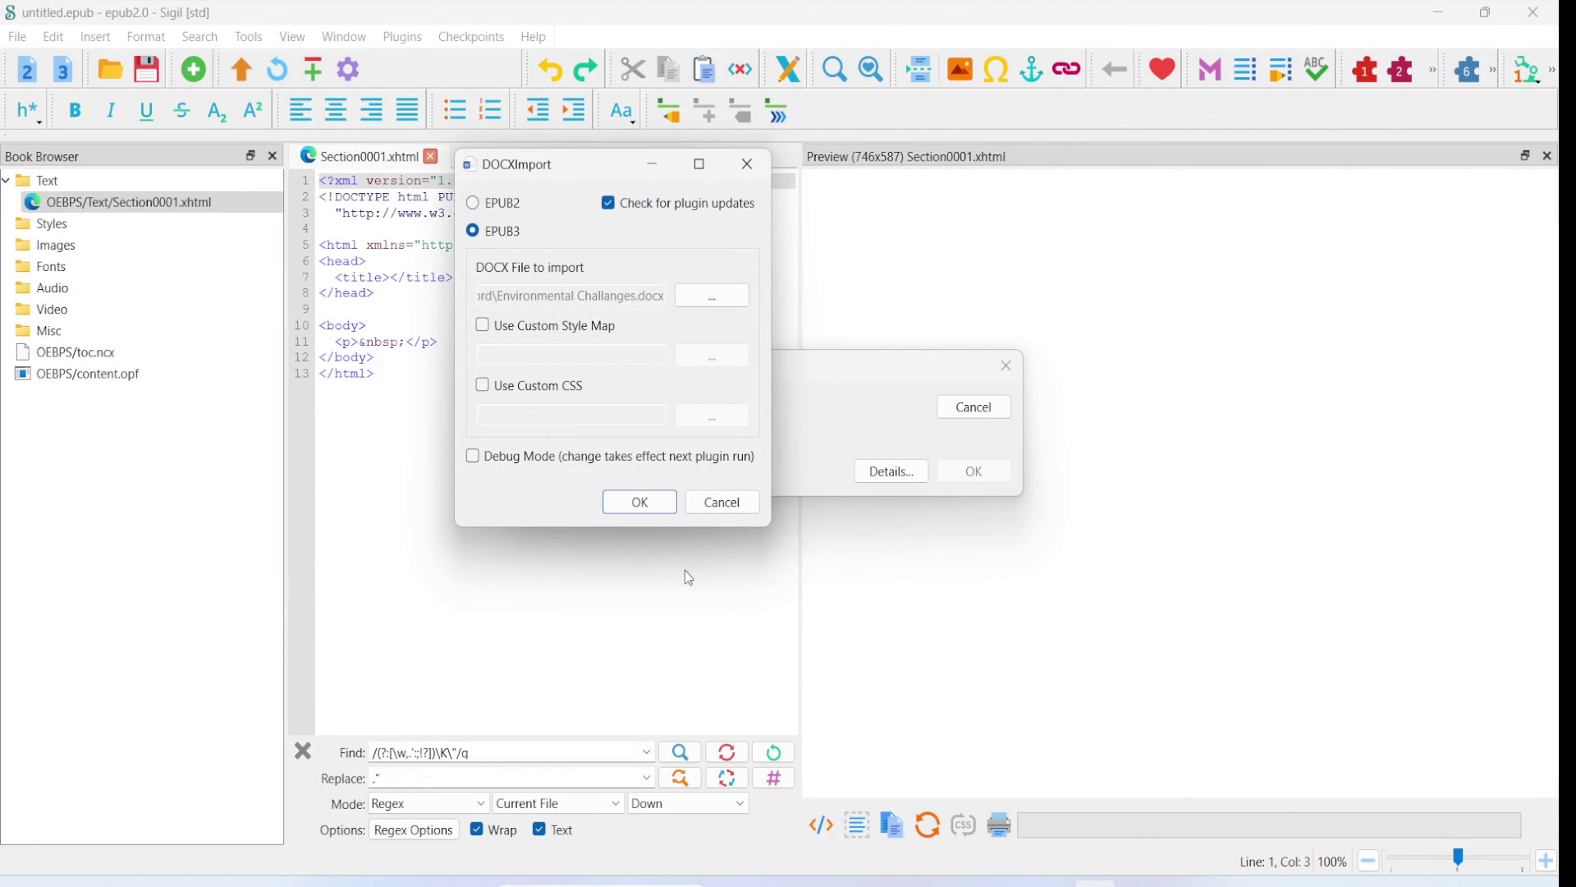
click(640, 503)
- Examine the imported document in the preview, checking its table of contents, headings, lists, table, images and links
scroll(933, 327, down, 10)
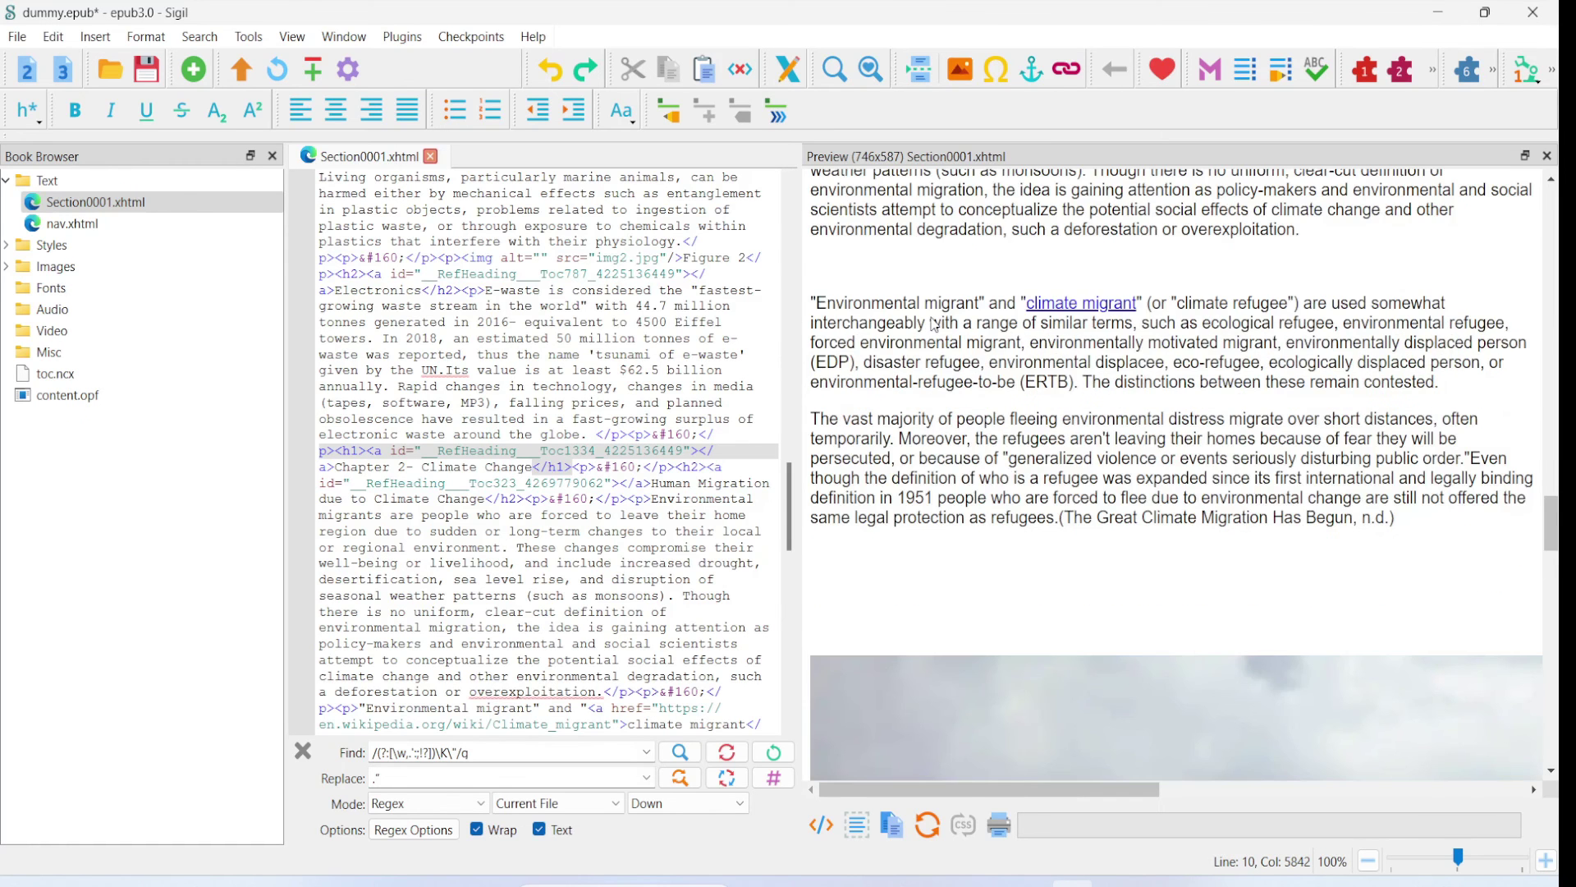
scroll(929, 322, down, 10)
scroll(928, 321, up, 8)
scroll(929, 317, down, 3)
scroll(936, 320, up, 10)
scroll(940, 320, up, 3)
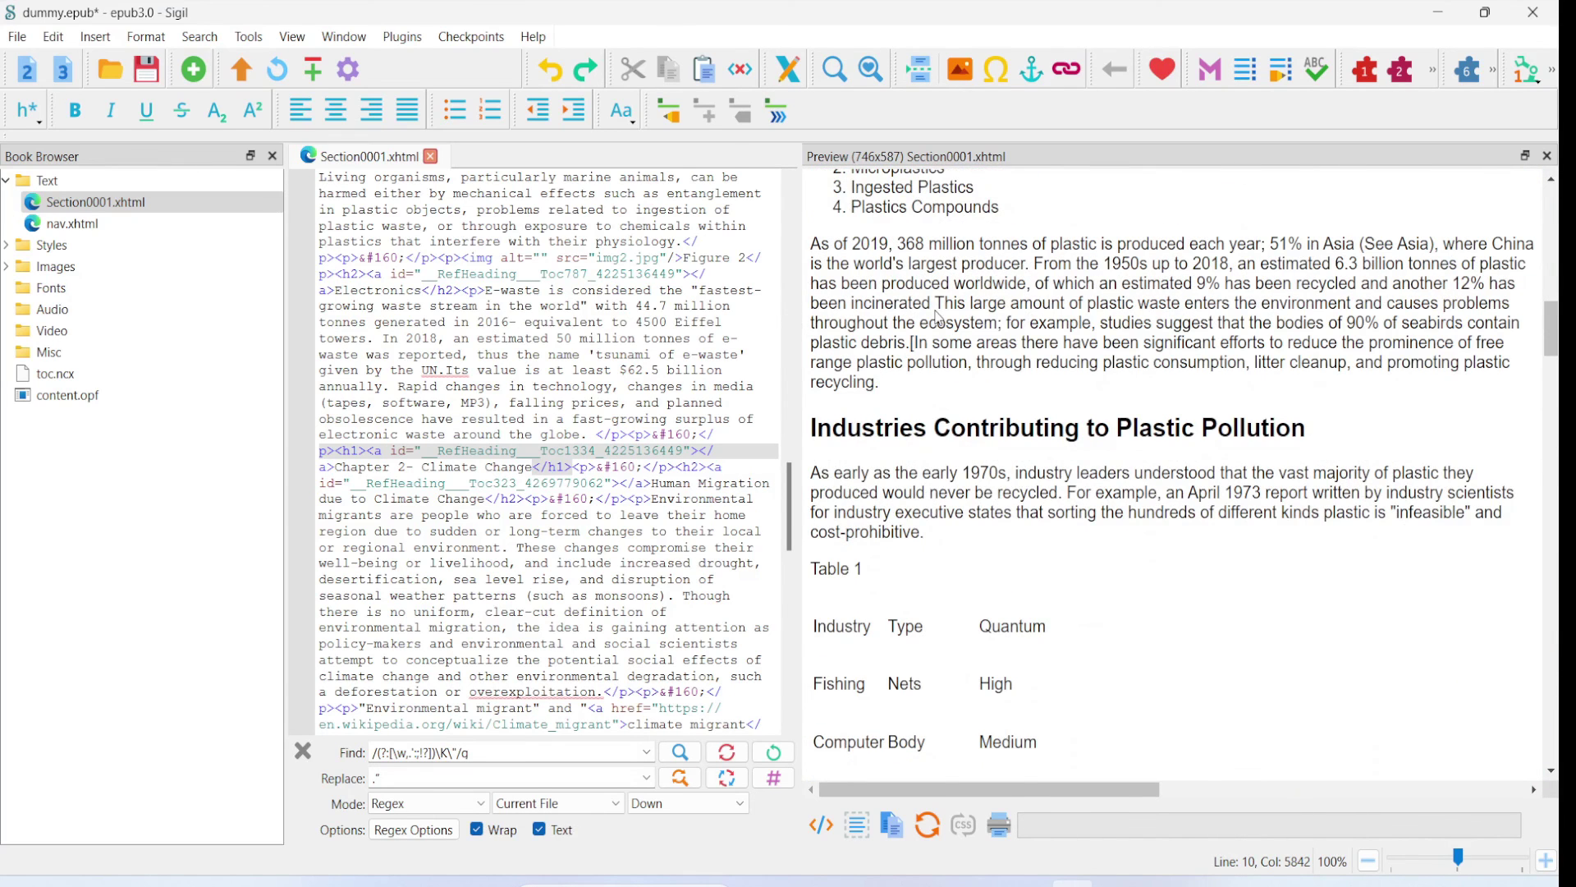
scroll(938, 317, up, 8)
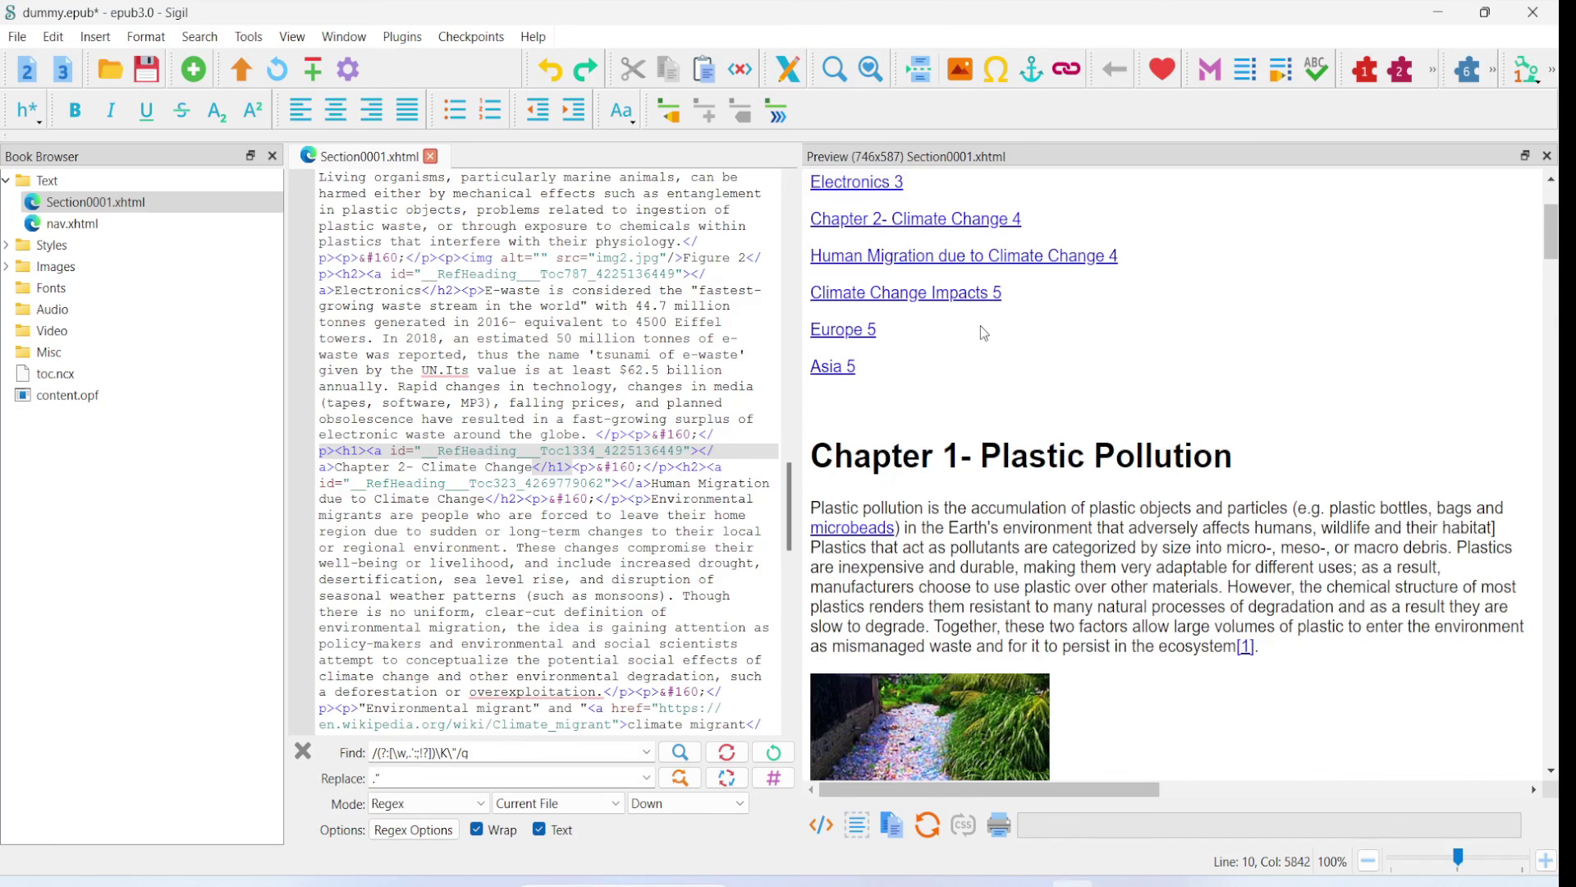
scroll(981, 326, down, 10)
scroll(977, 324, down, 10)
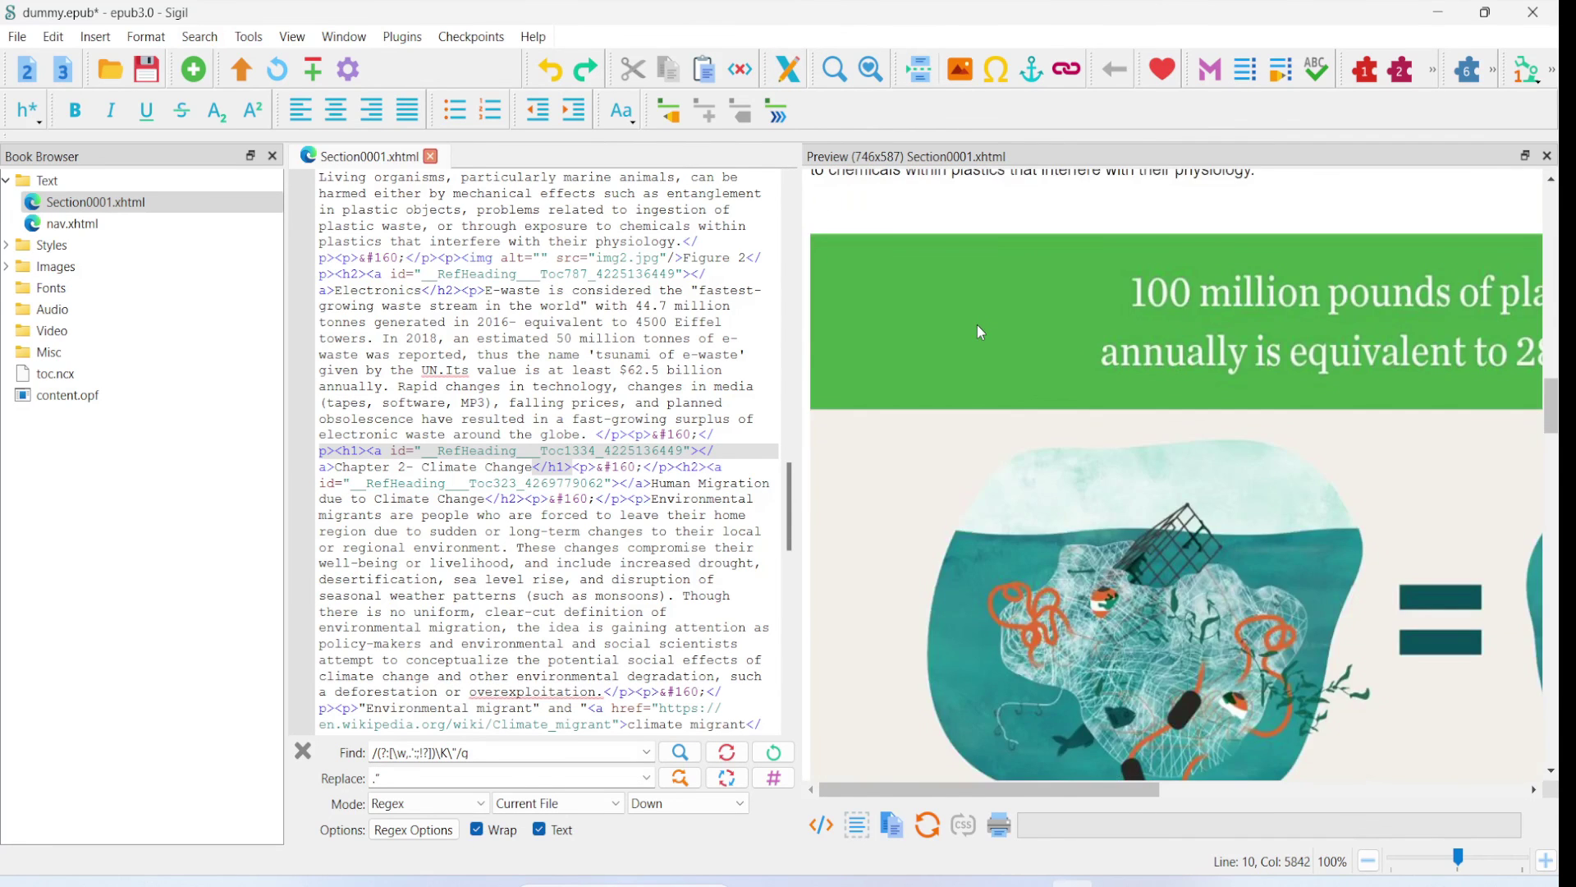
- Split Section0001.xhtml at the Chapter 2- Climate Change heading
scroll(977, 324, down, 3)
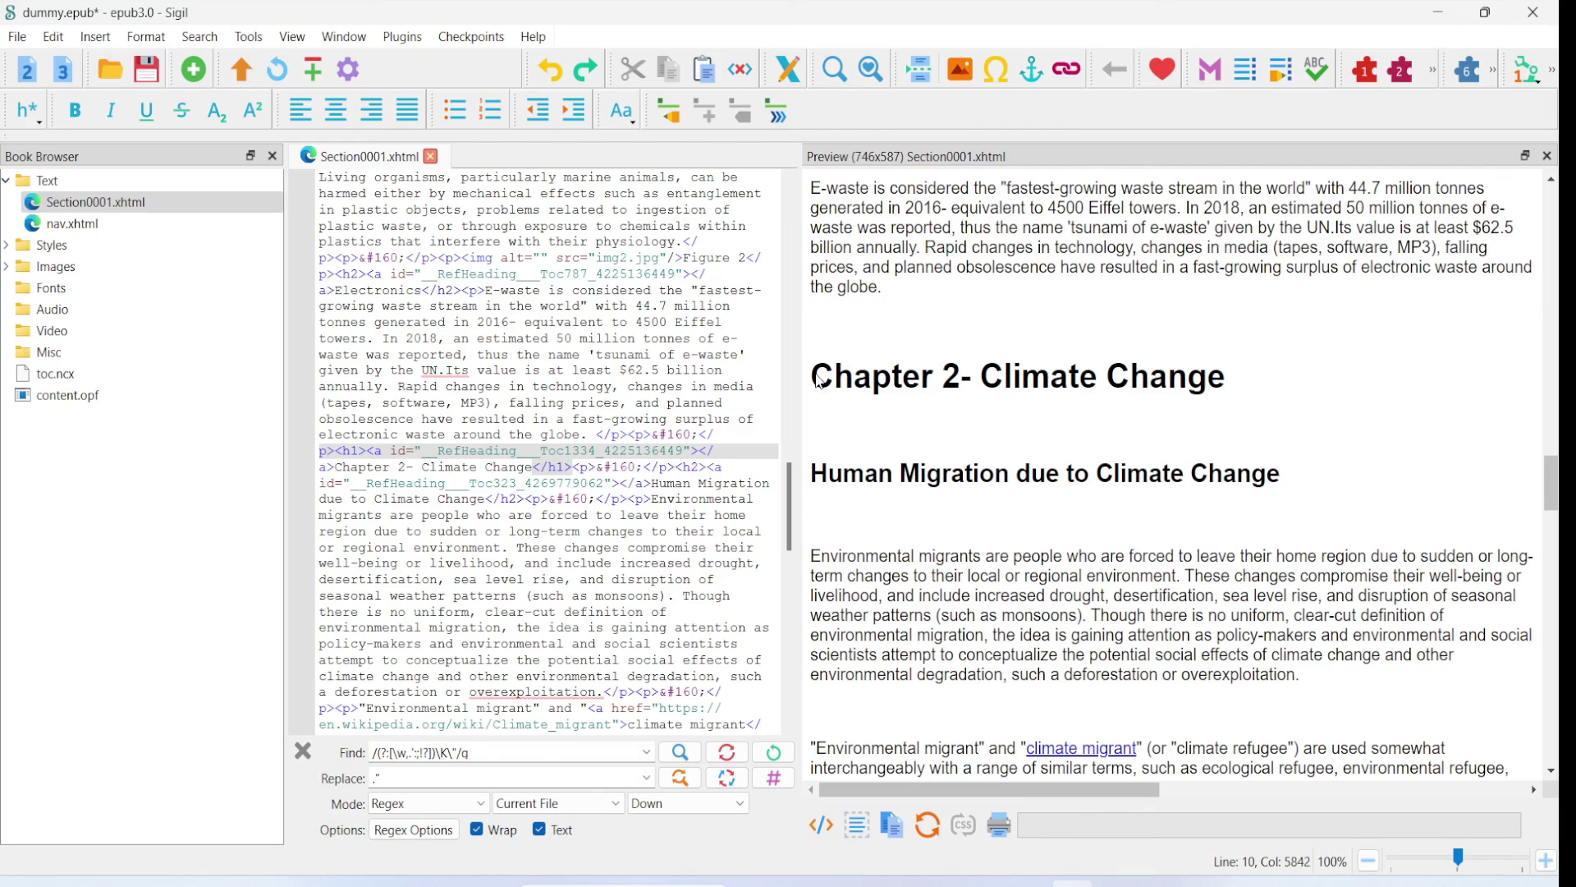
click(819, 341)
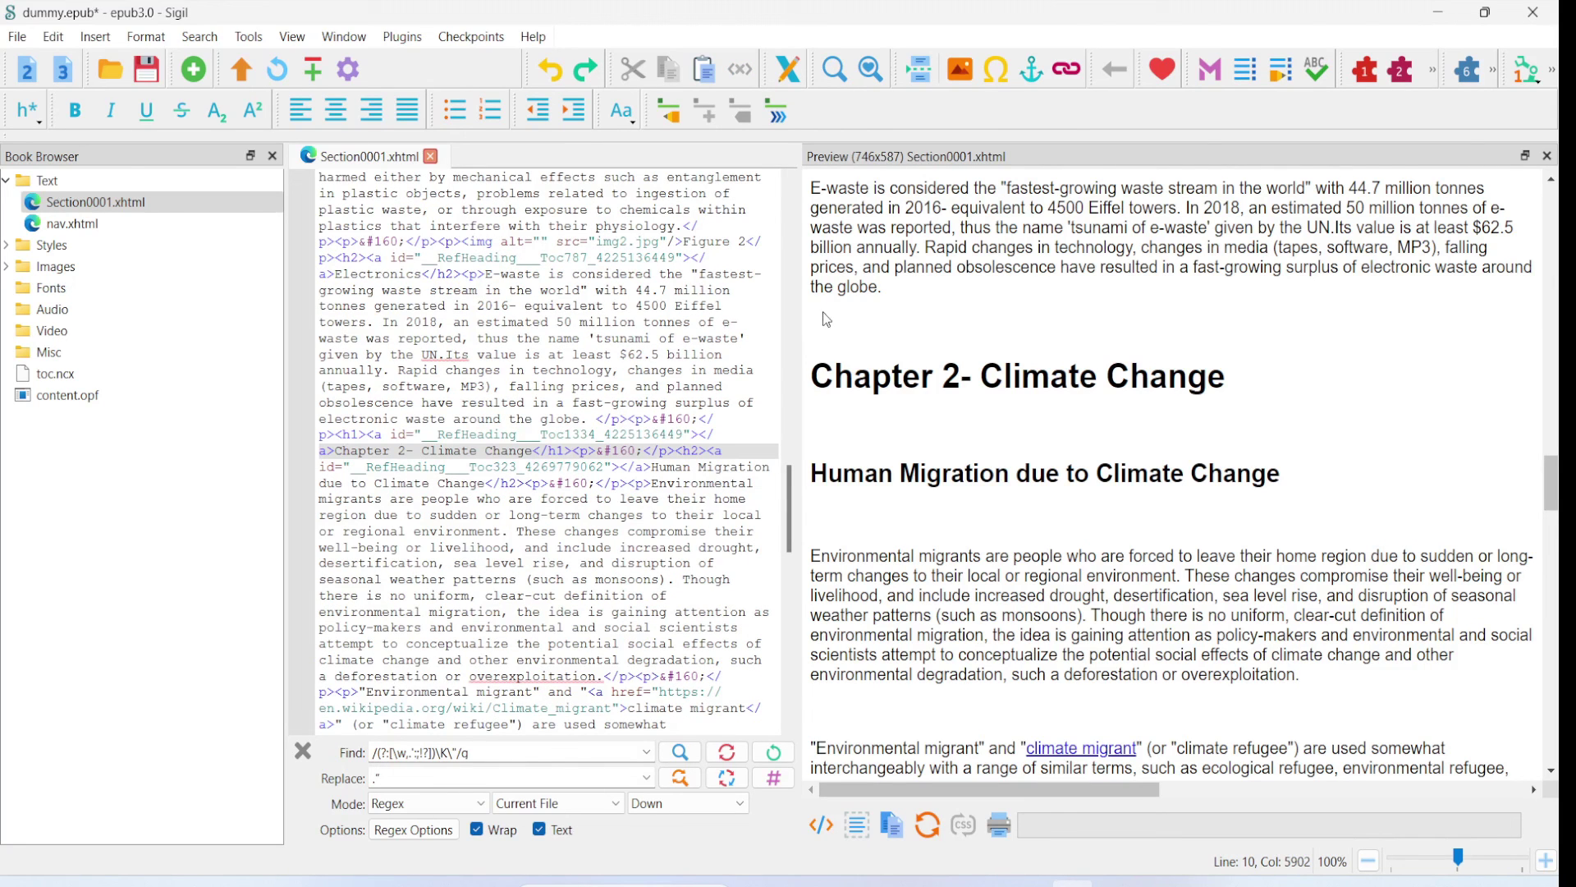
click(919, 72)
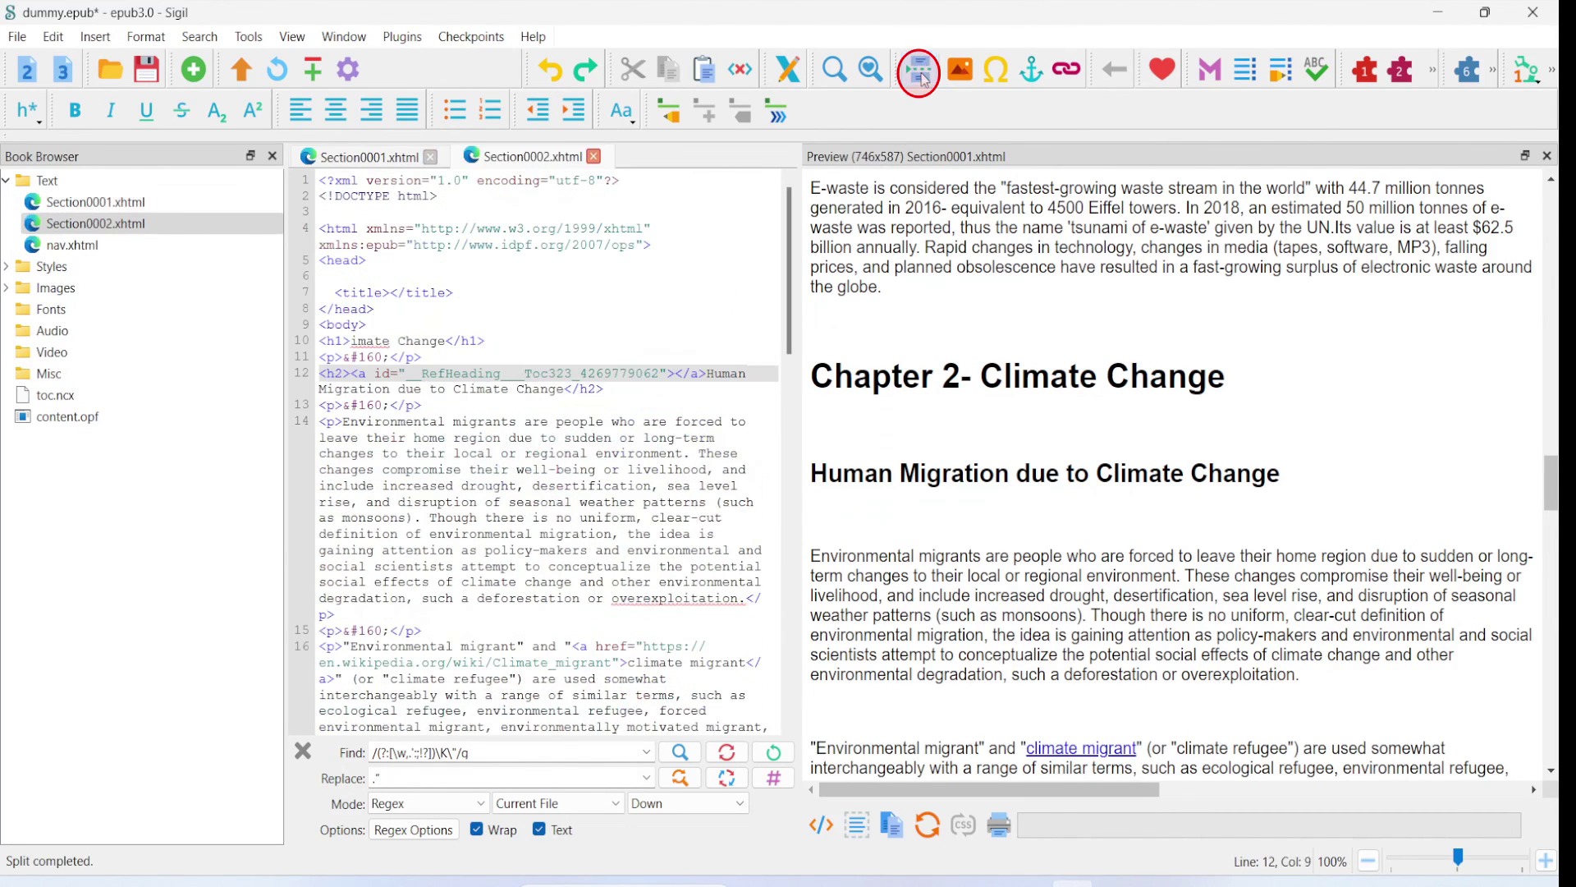
- Open Section0001.xhtml and Section0002.xhtml to check the split, and restore the full "Chapter 2- Climate Change" heading
double_click(164, 205)
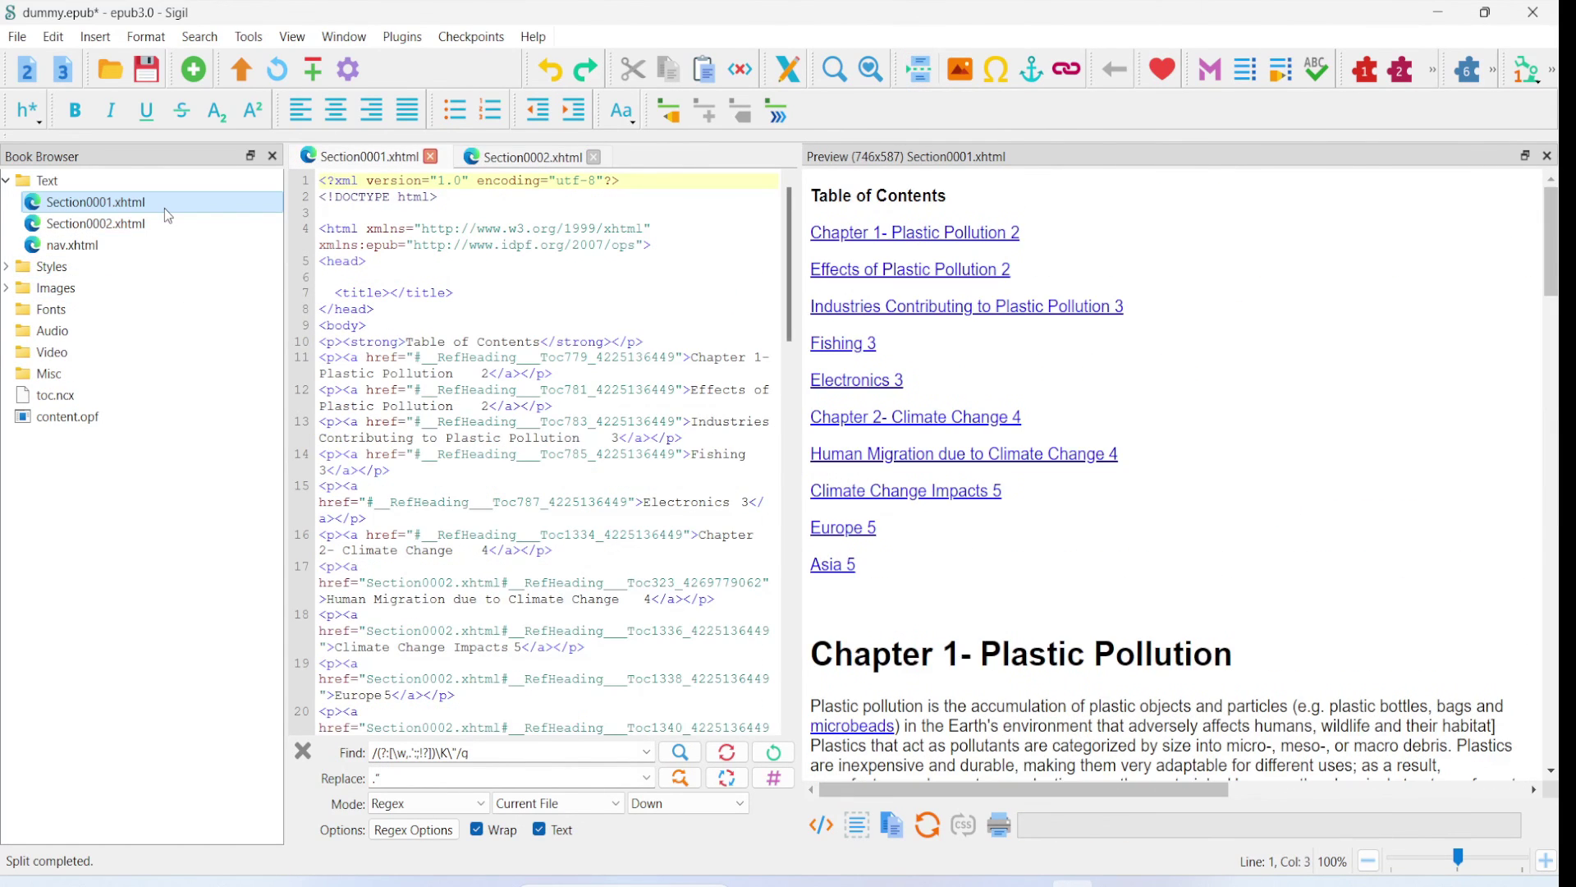
double_click(154, 225)
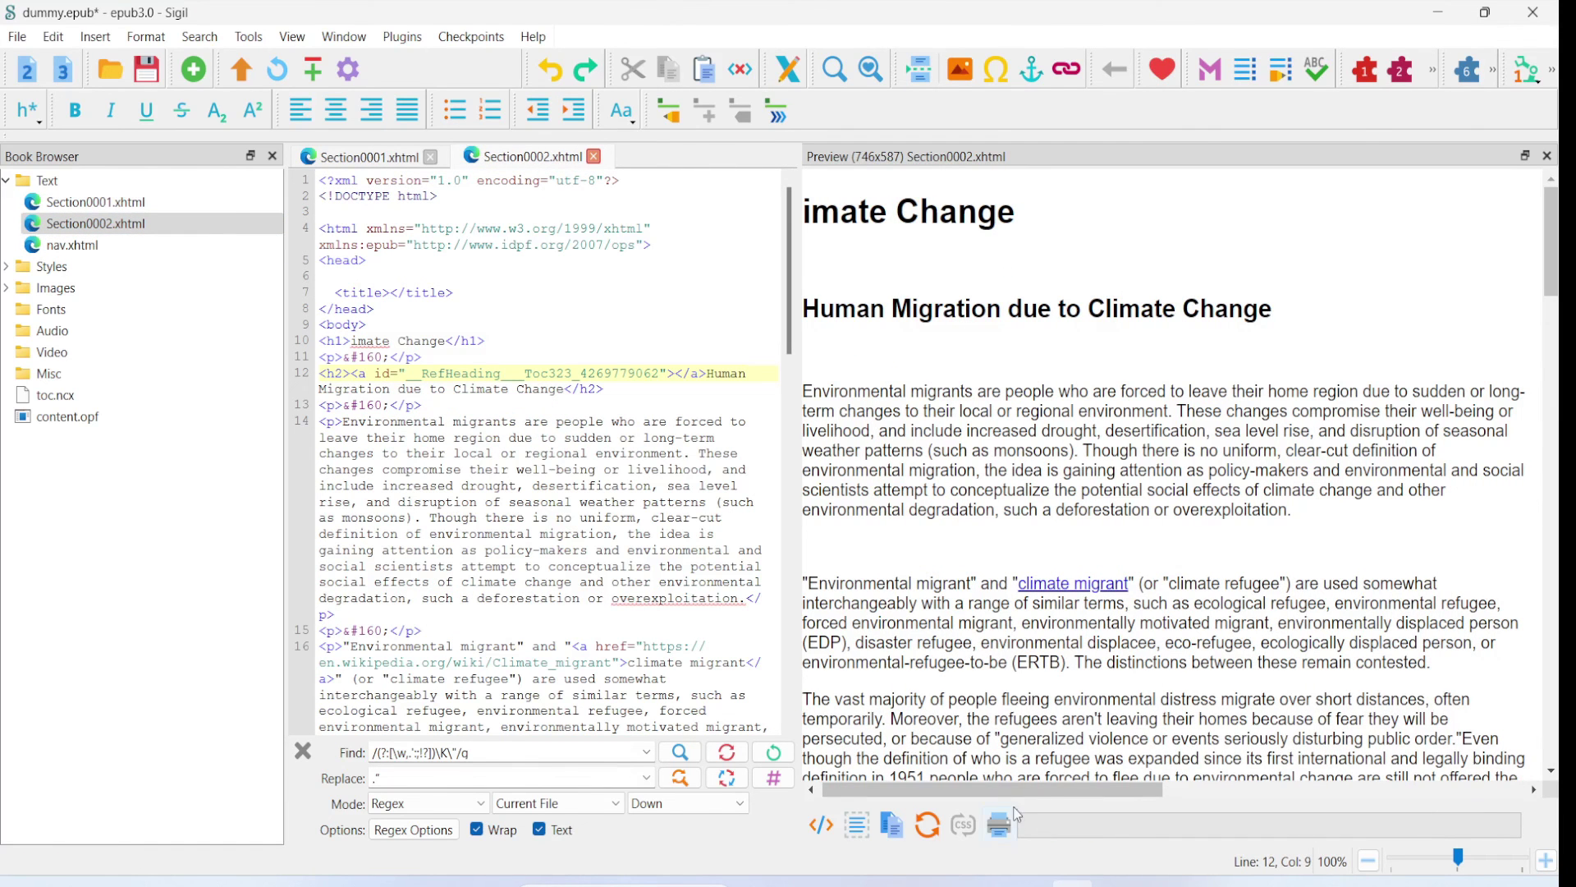
key(ctrl+z)
click(402, 36)
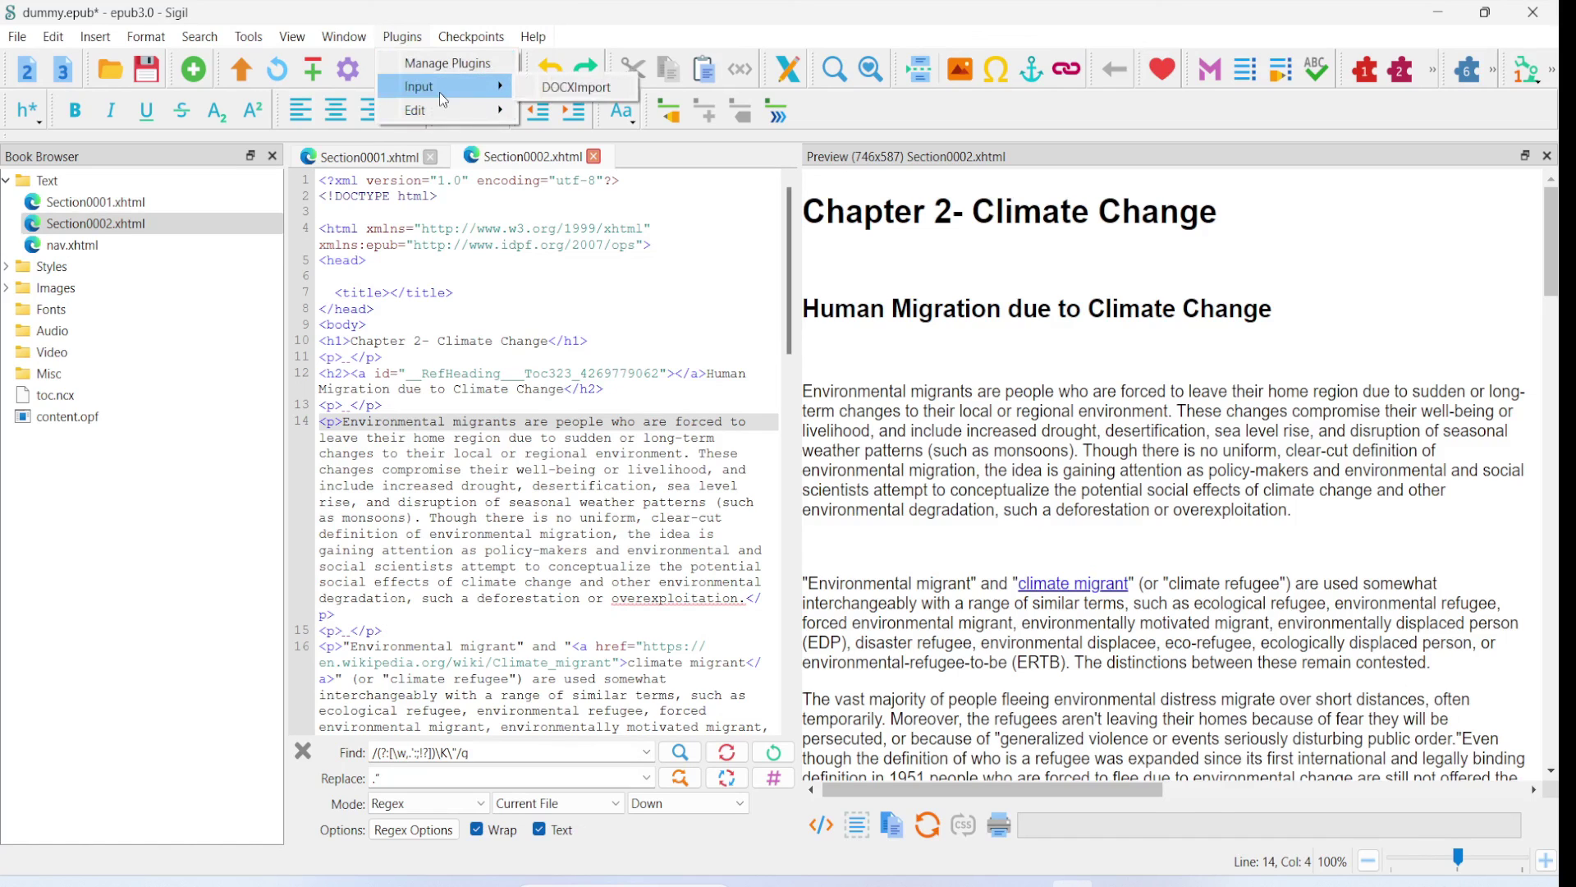
mouse_move(443, 110)
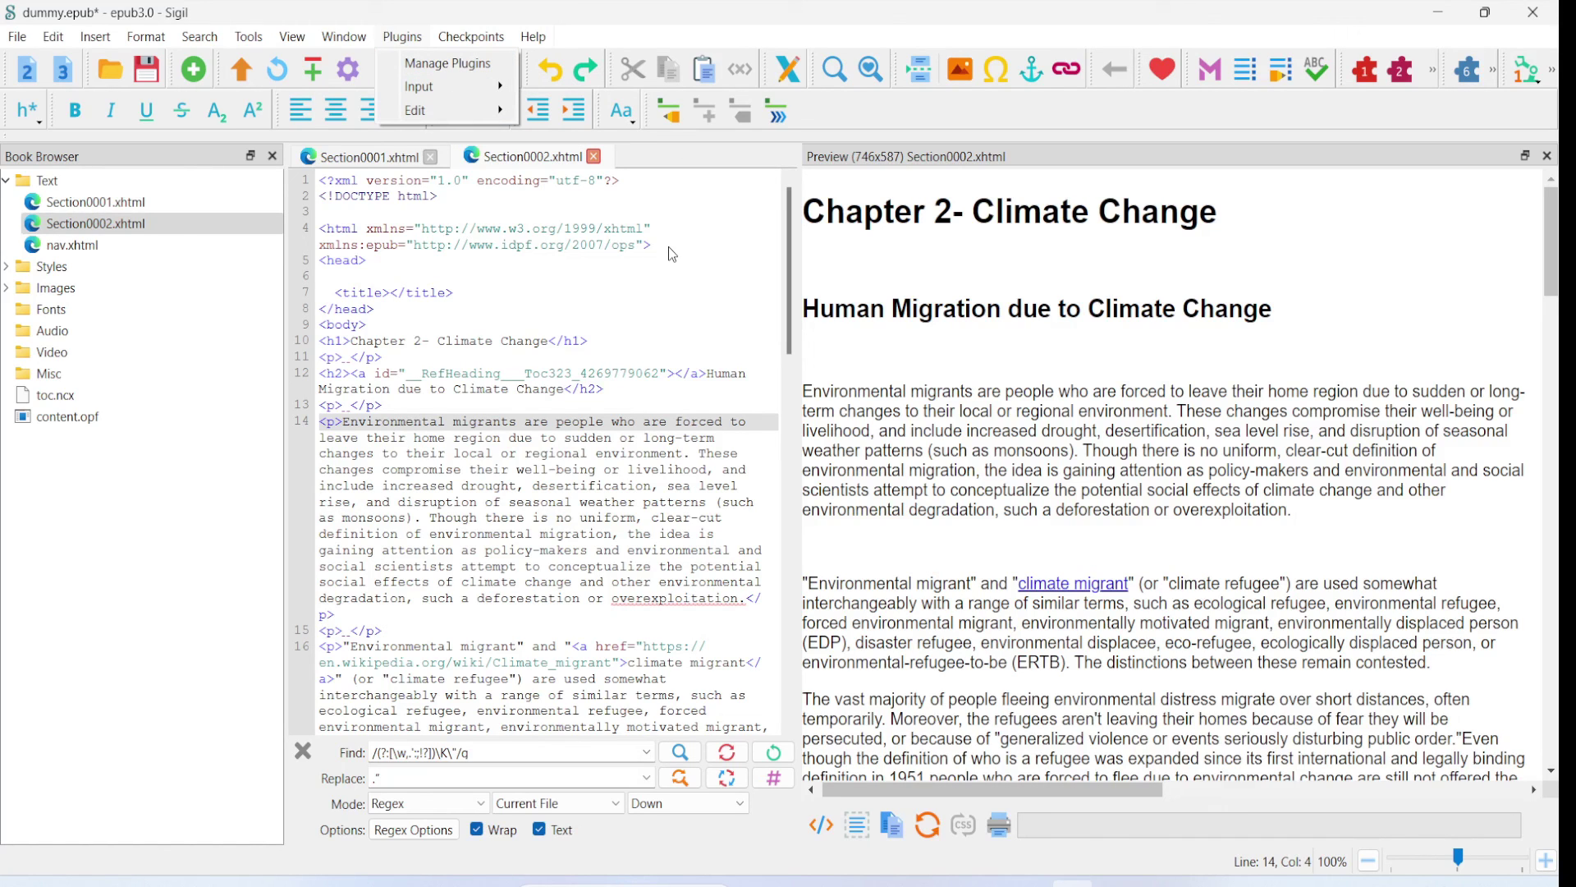
click(868, 408)
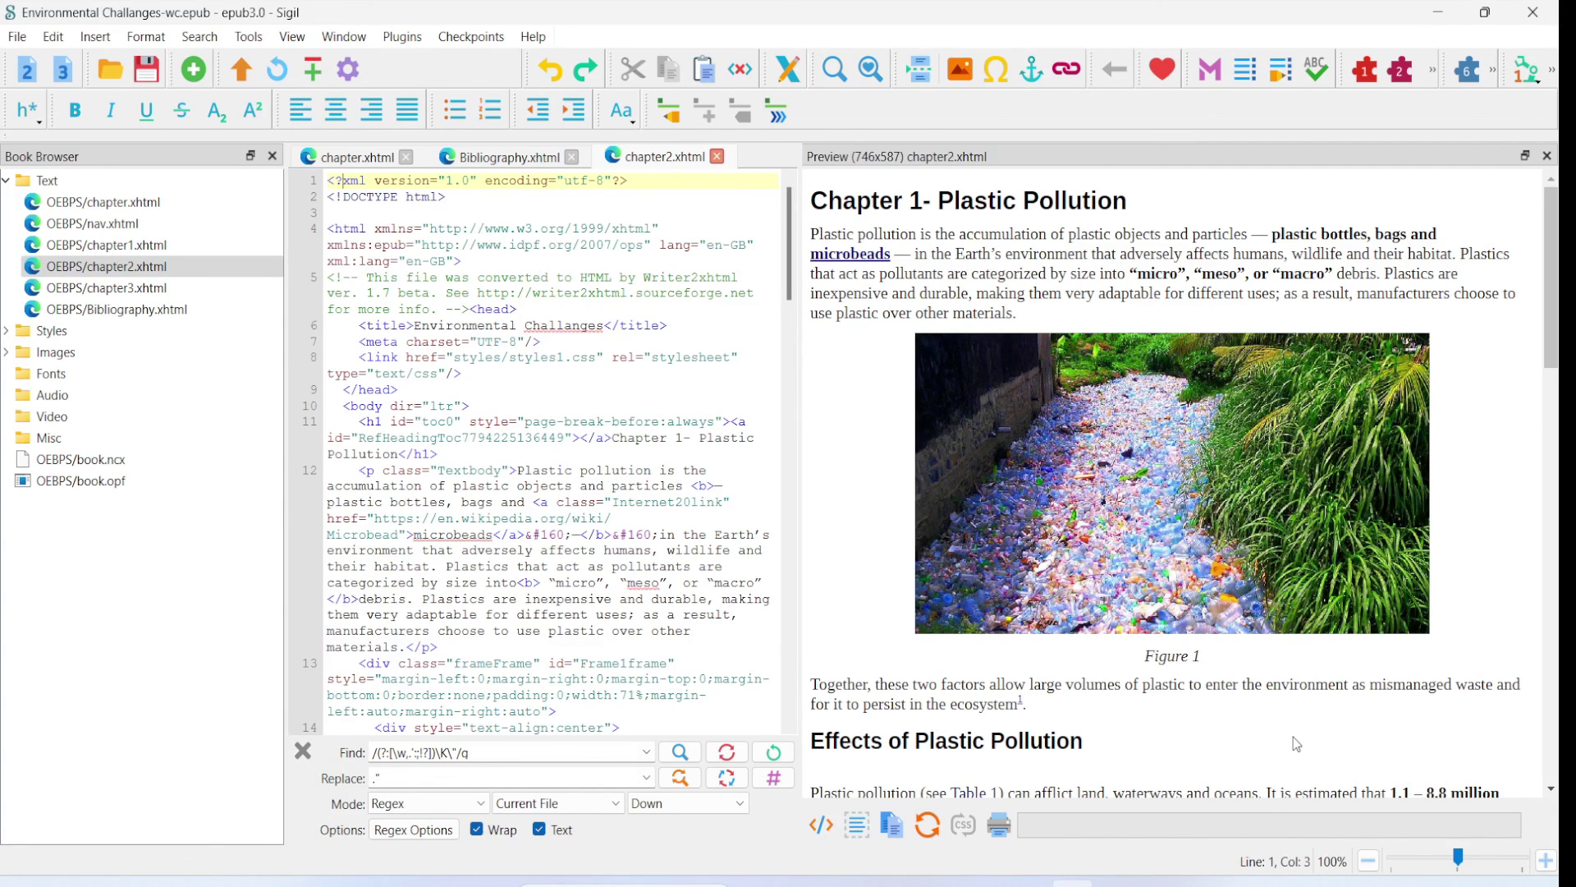
- Switch to the browser and look through the Sigil Plugin Index
click(1106, 878)
middle_click(1366, 657)
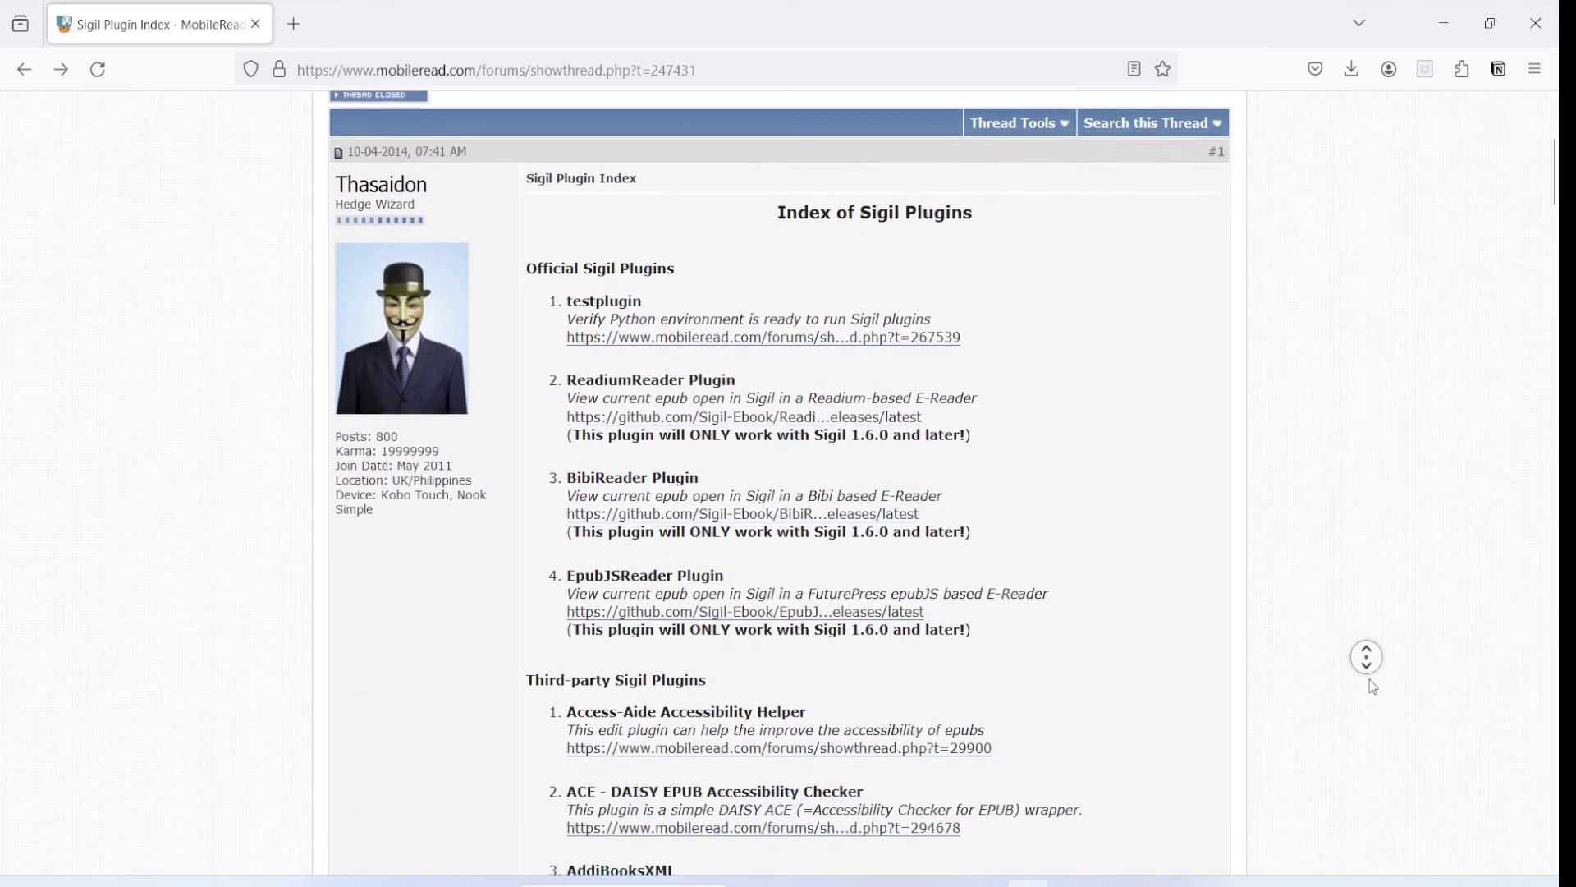